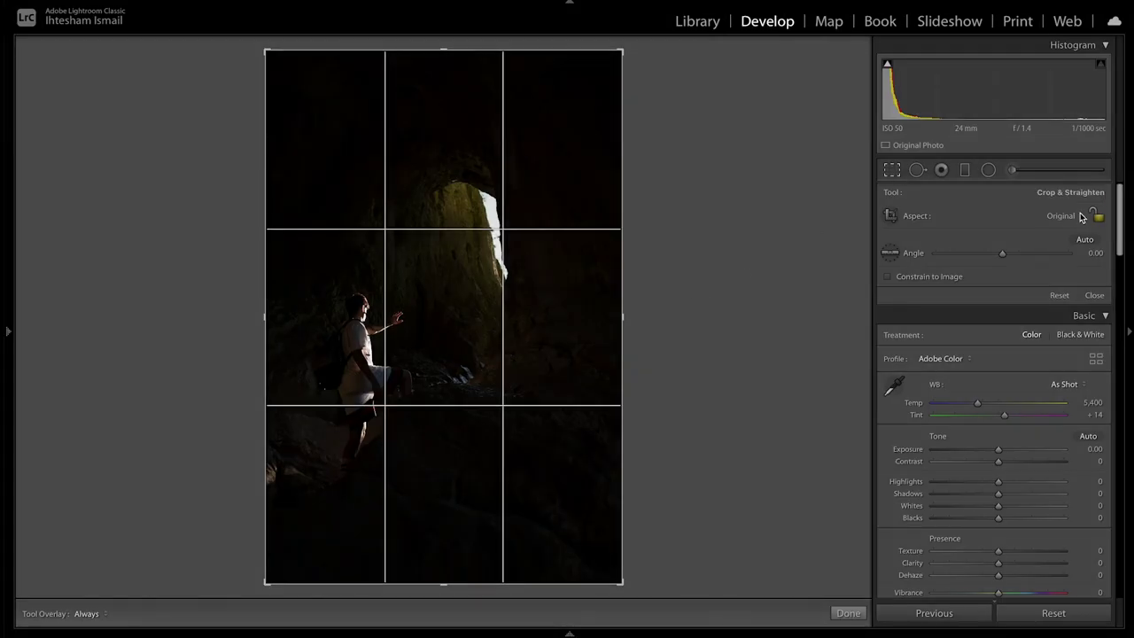
- Crop the cave photo to 4 x 5 / 8 x 10 and drag a radial ellipse over the hiker
click(1083, 215)
click(1018, 250)
drag(569, 342, 567, 317)
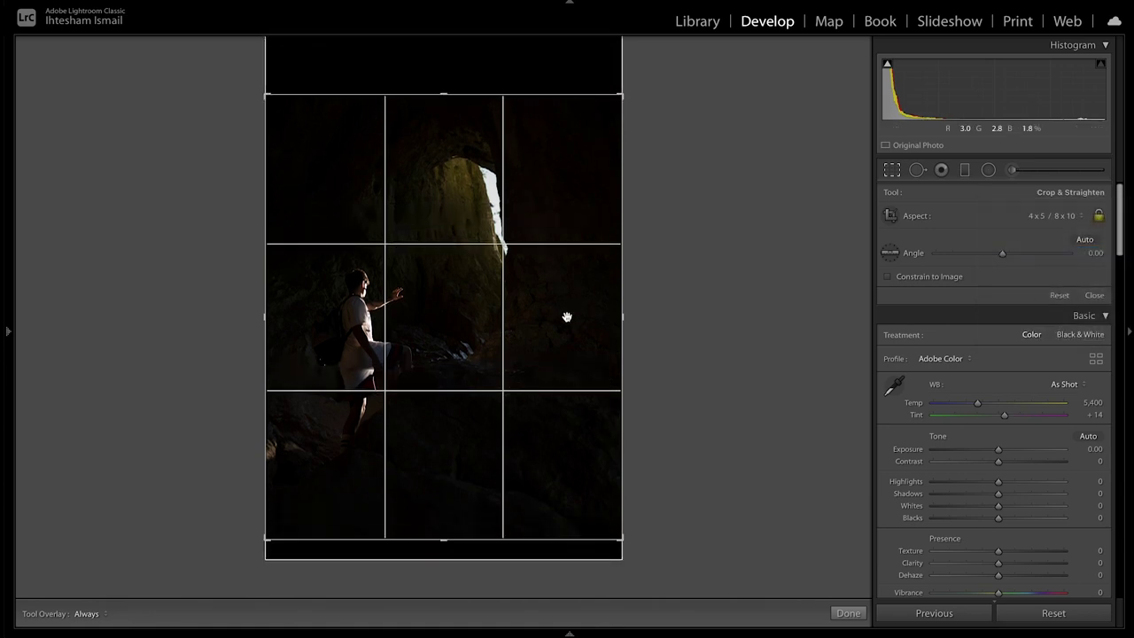
key(Return)
click(988, 171)
drag(422, 155, 517, 433)
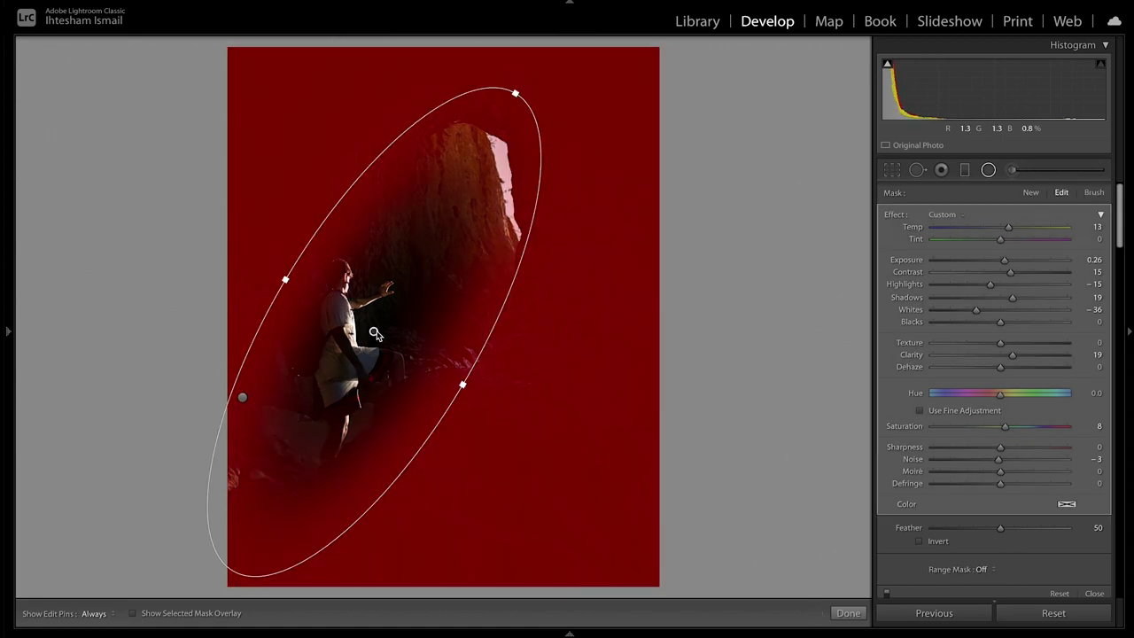
- Tilt and reshape the ellipse, invert it, and brighten and warm the area inside it
drag(462, 385, 470, 393)
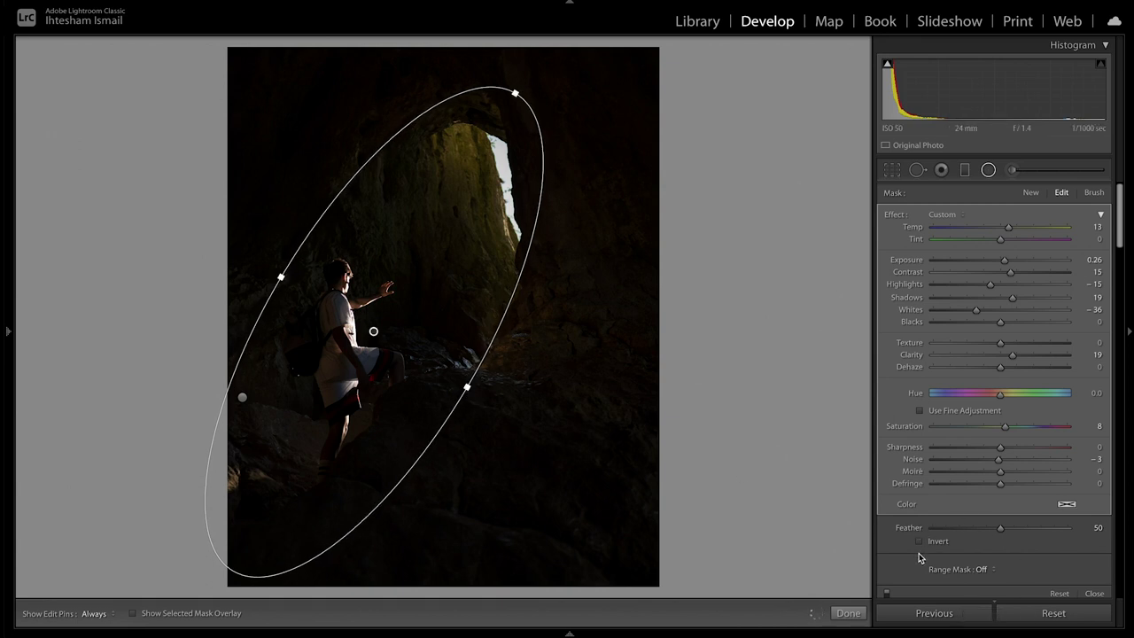
key(ctrl+z)
key(ctrl+z)
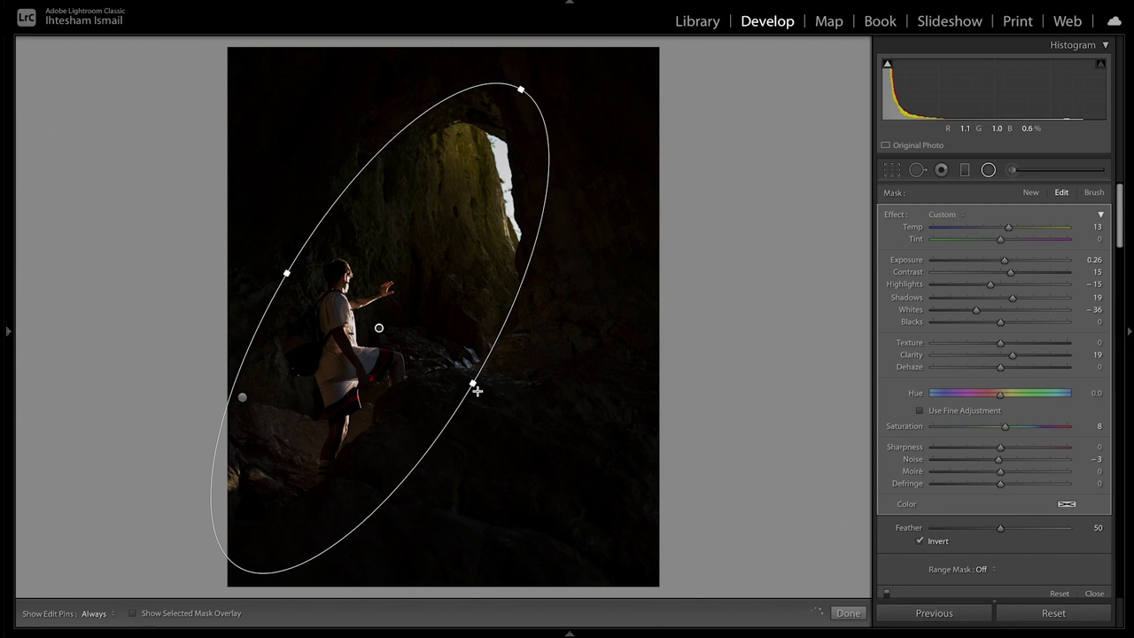
drag(477, 389, 478, 387)
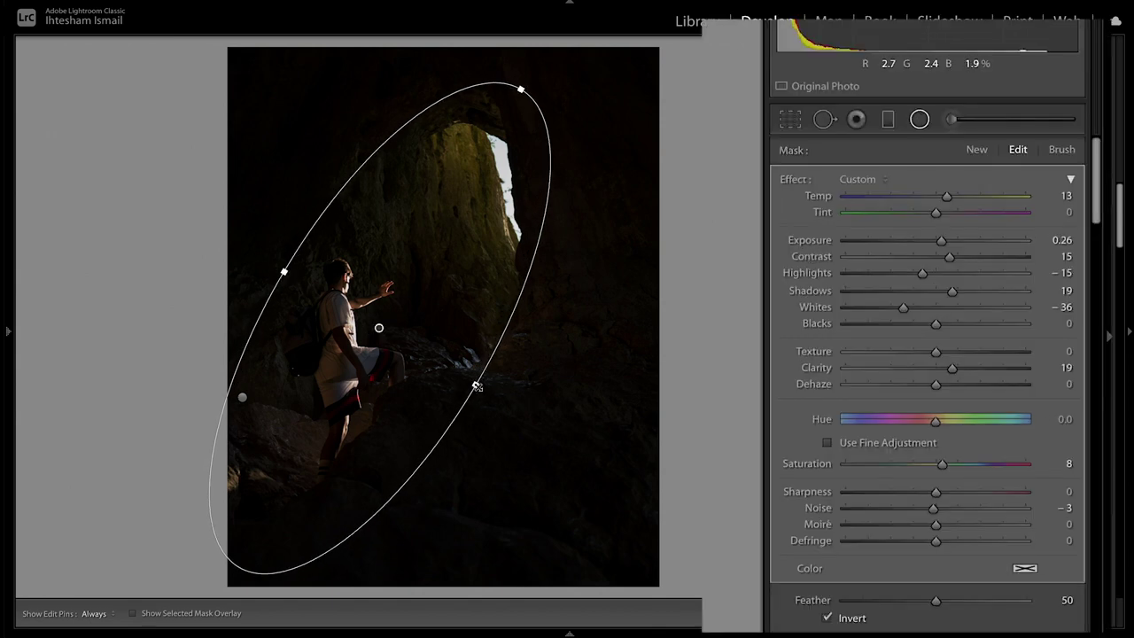
drag(950, 242, 991, 242)
mouse_move(957, 199)
mouse_down()
mouse_move(988, 202)
mouse_move(973, 197)
mouse_up()
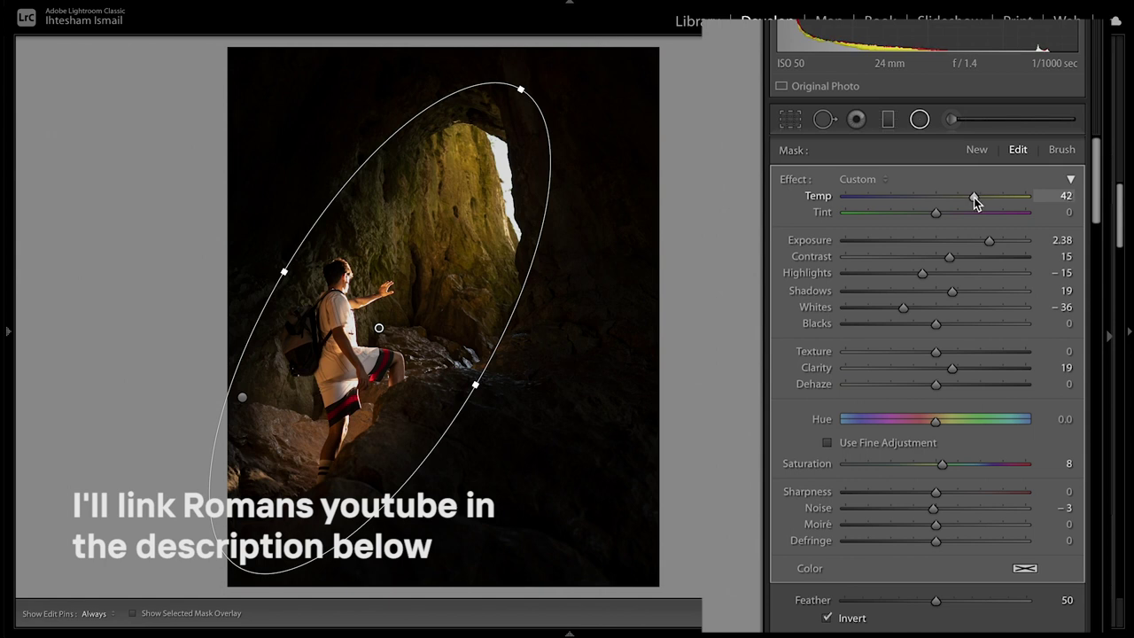
drag(991, 240, 992, 240)
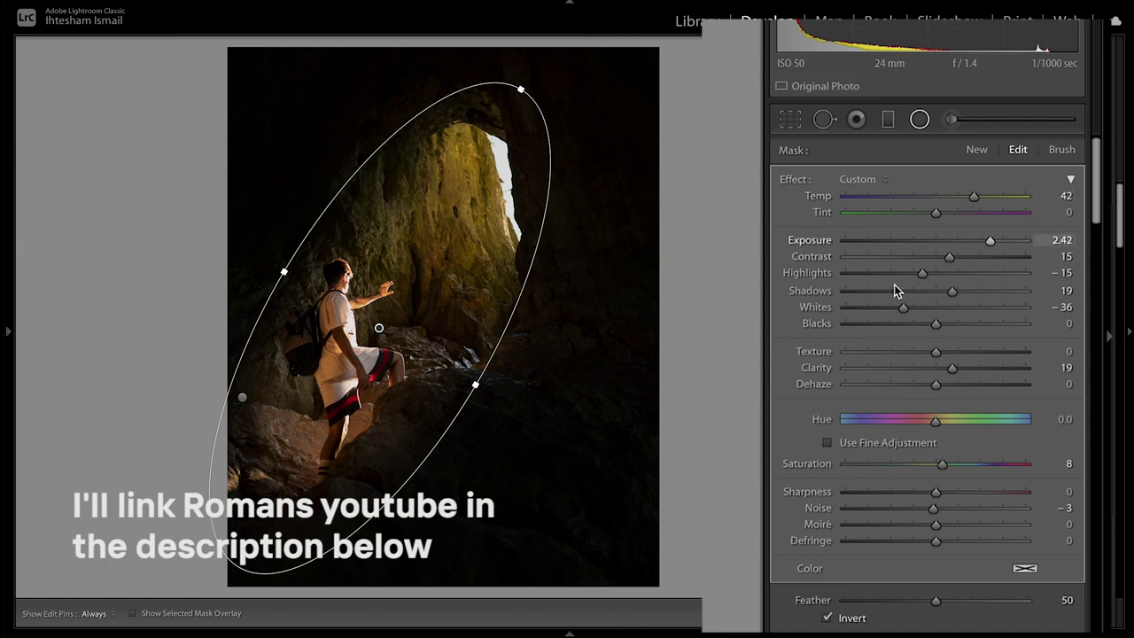
click(890, 277)
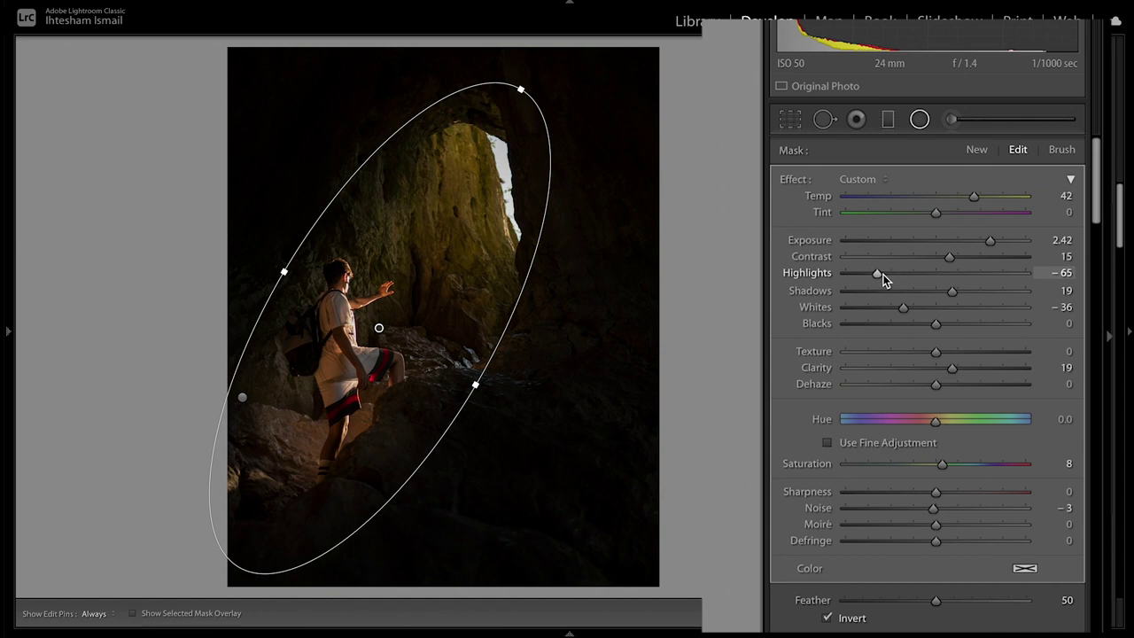
double_click(893, 272)
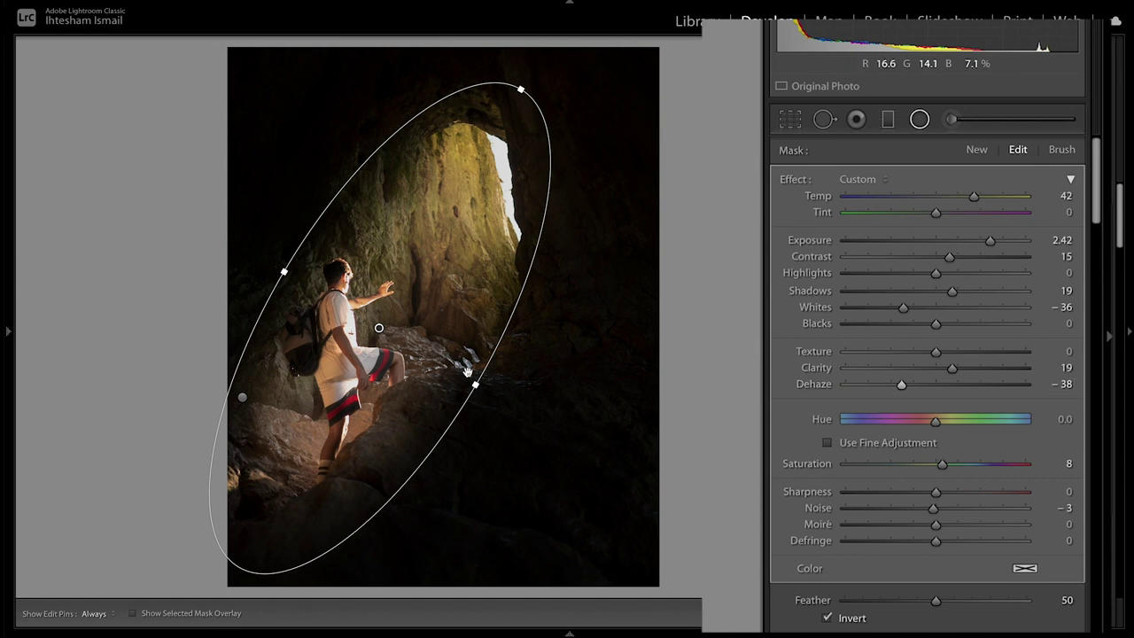
- Refine the ellipse outline and settle on Exposure 2.83, Temp 51, Highlights -40 and Dehaze -55
drag(479, 387, 487, 392)
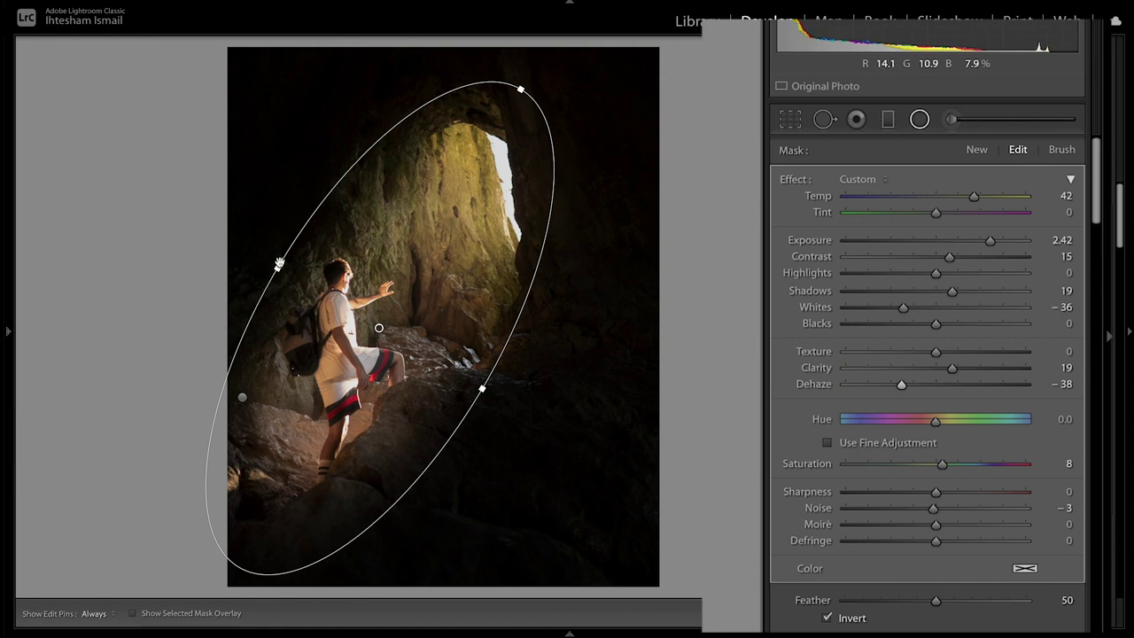
drag(273, 265, 285, 268)
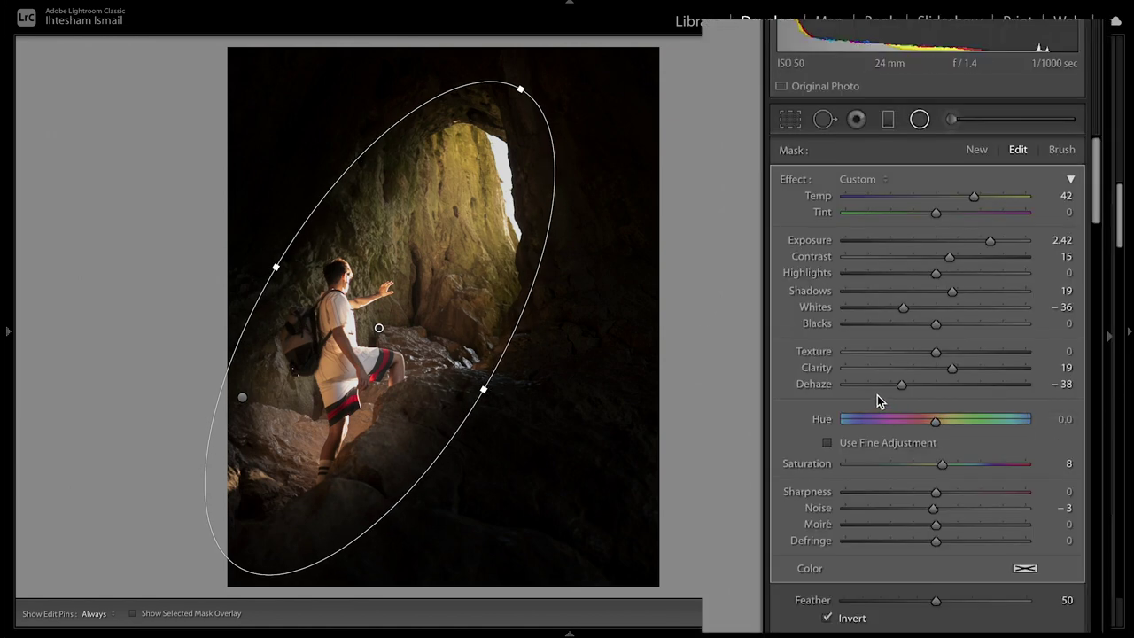
drag(888, 384, 889, 384)
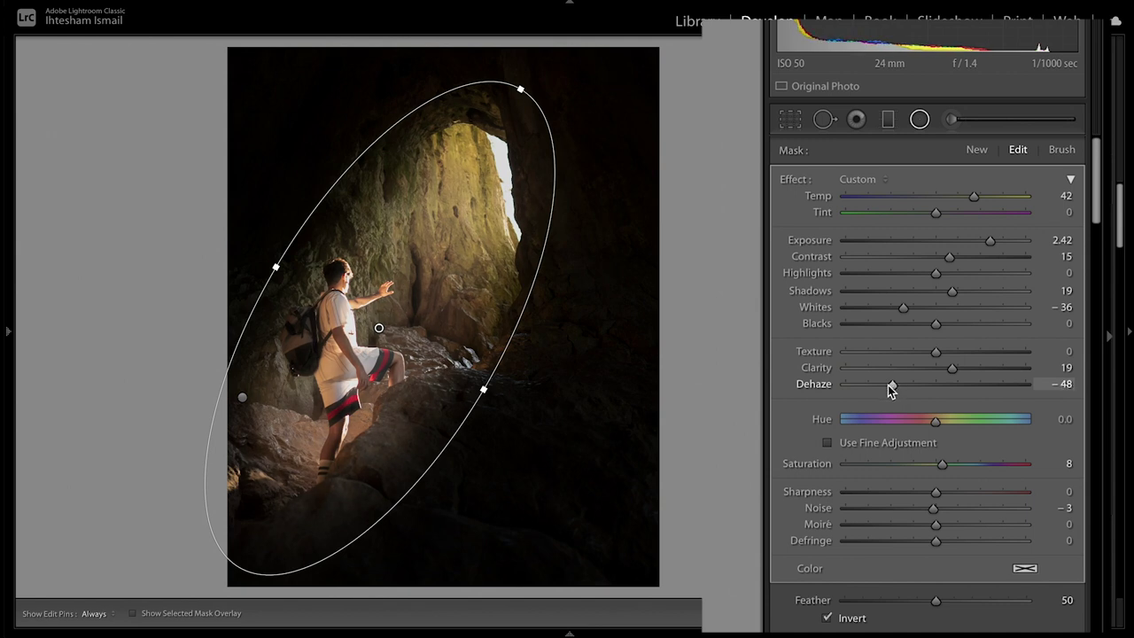
drag(886, 385, 886, 386)
click(980, 195)
drag(936, 272, 893, 276)
drag(990, 240, 1001, 245)
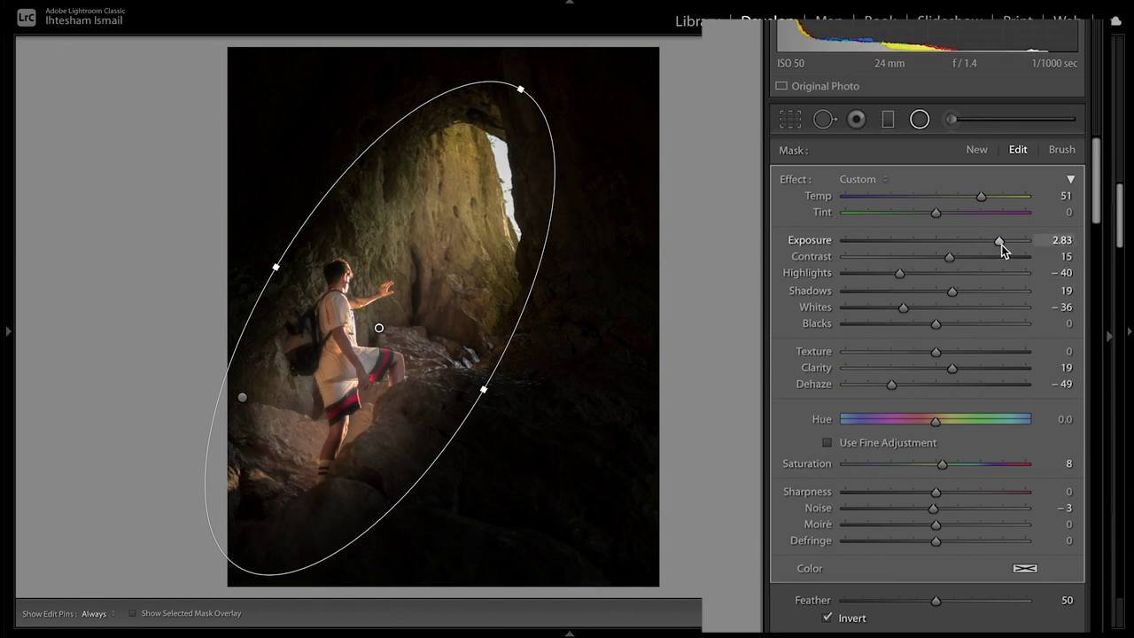
drag(891, 384, 887, 387)
drag(484, 389, 487, 389)
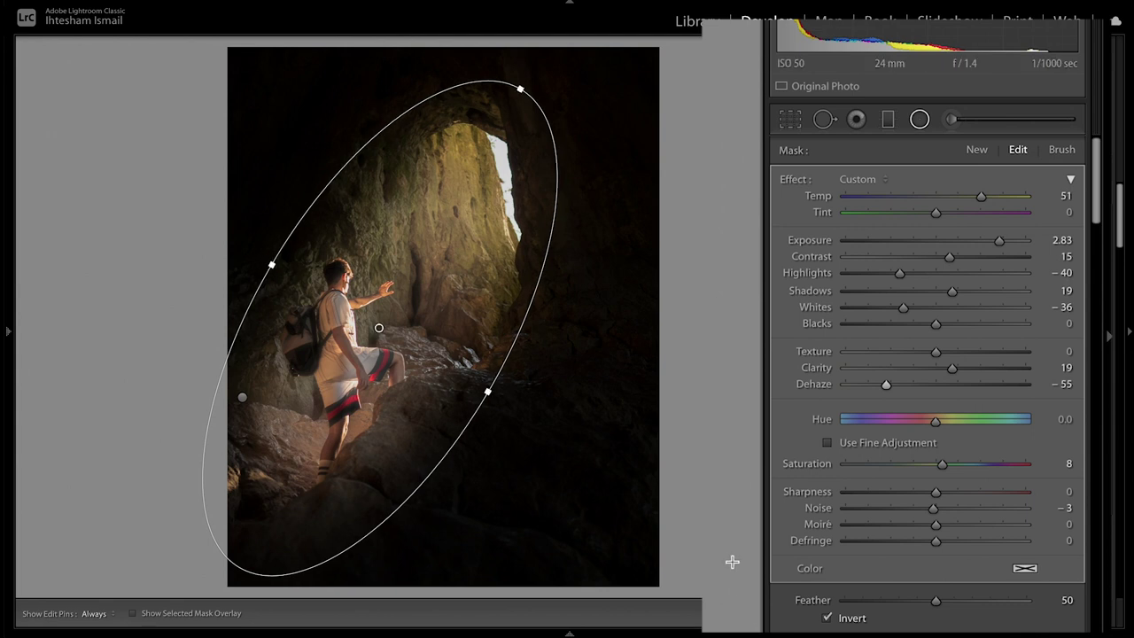
- Set the global Basic edits to Exposure +0.90, Highlights -16 and a warmer Temp of 6,248
key(shift+m)
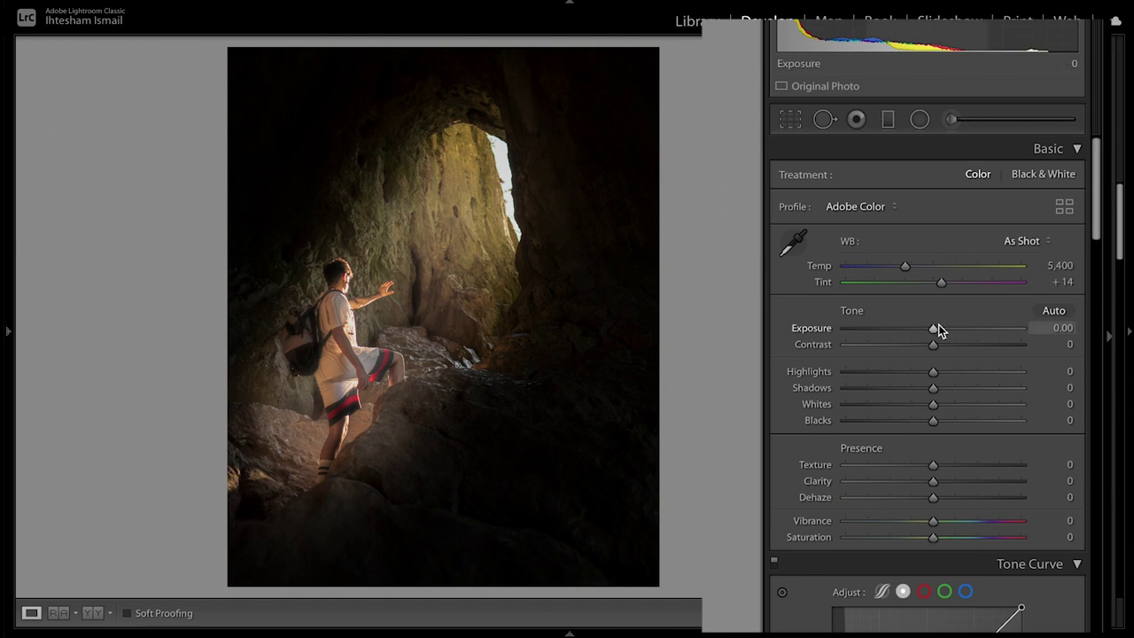
drag(935, 327, 951, 327)
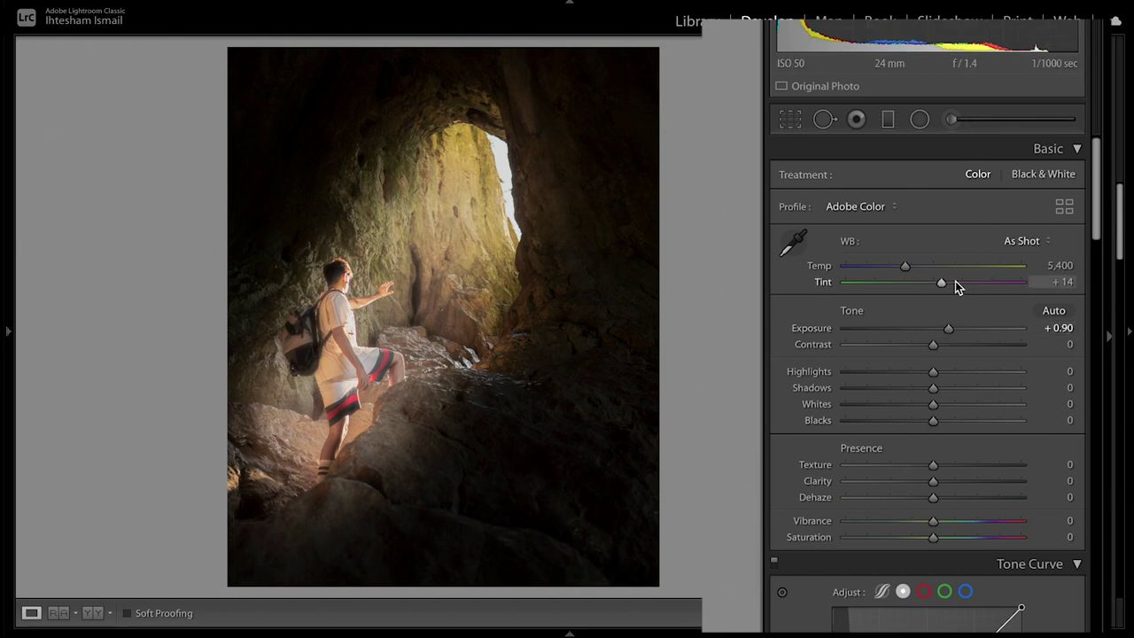
drag(932, 372, 917, 372)
drag(906, 268, 925, 268)
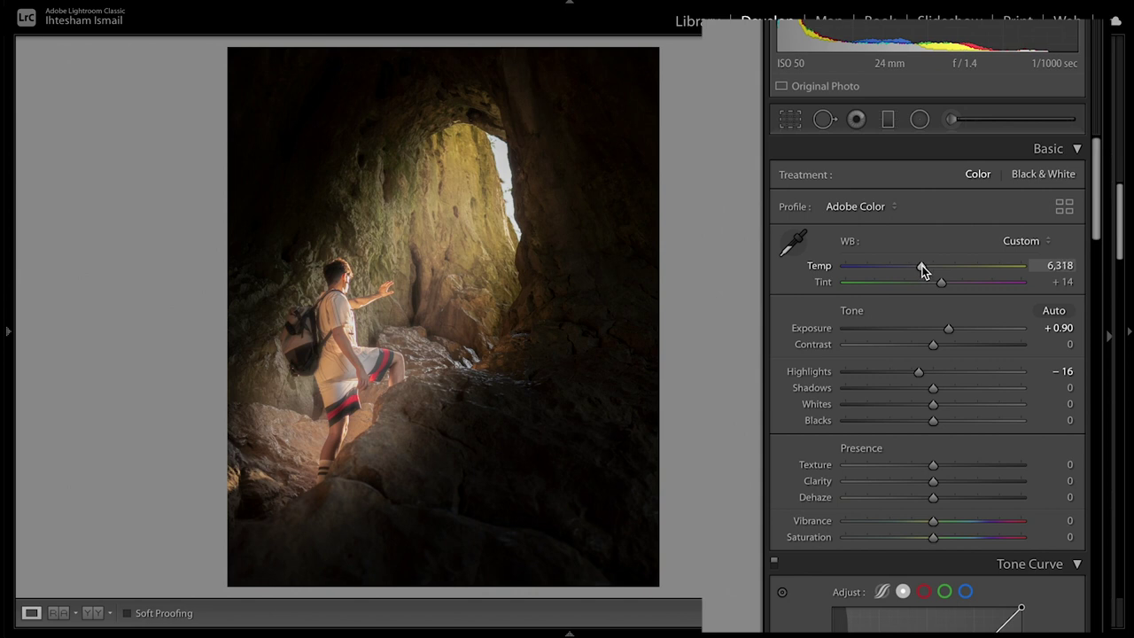
drag(922, 268, 923, 268)
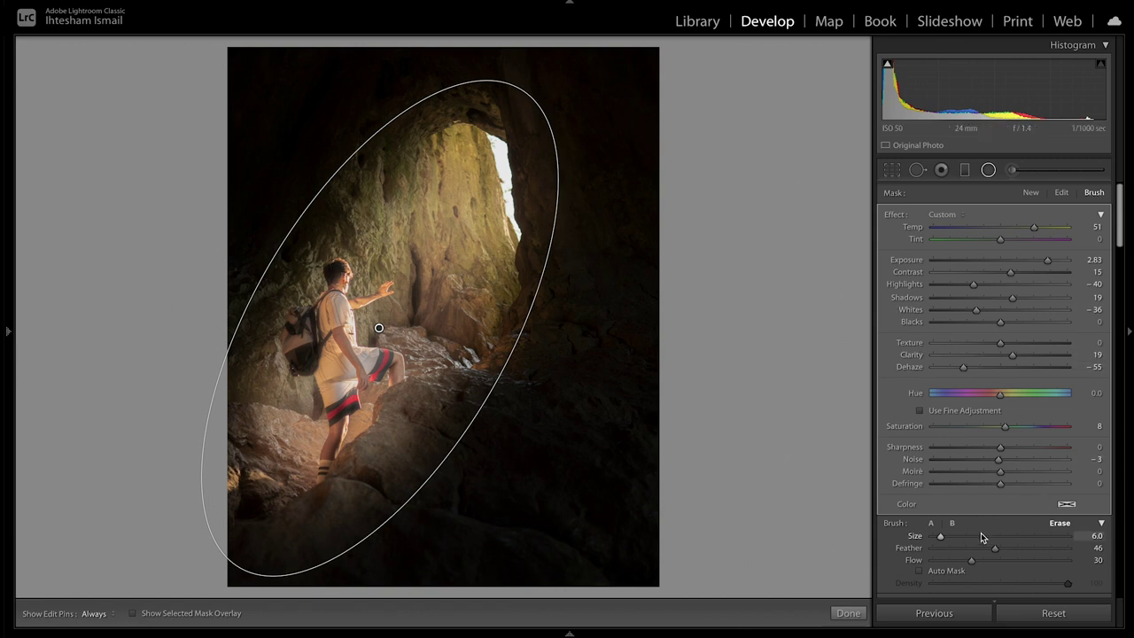
- Give the radial filter a Luminance range mask, hide the pins, and begin a graduated filter
scroll(1029, 539, down, 3)
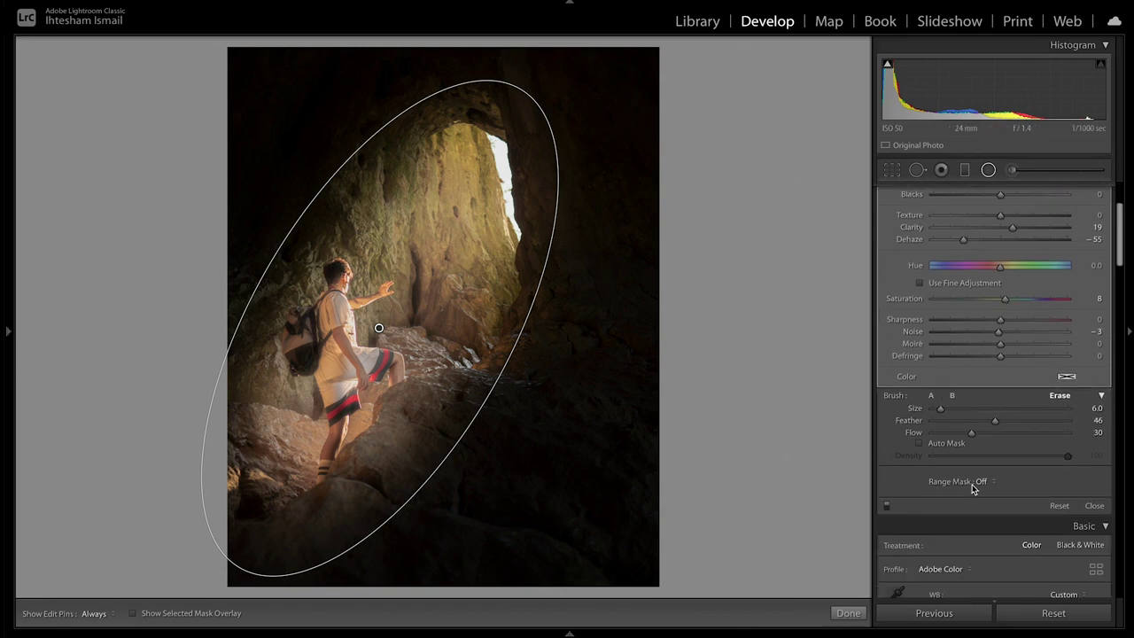
click(983, 484)
click(941, 560)
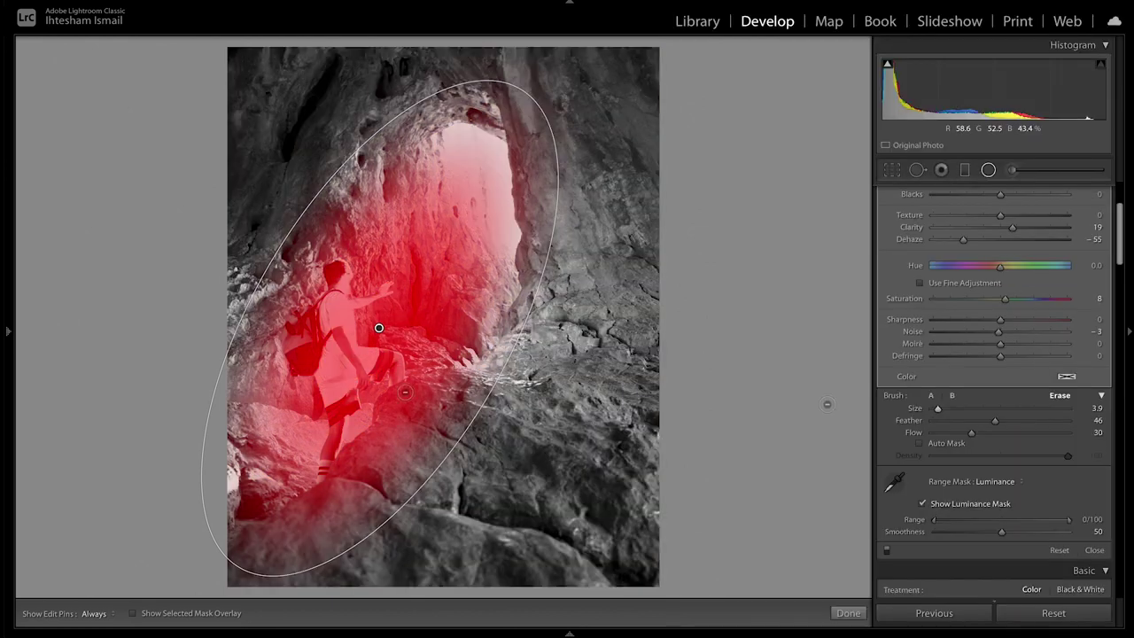
key(h)
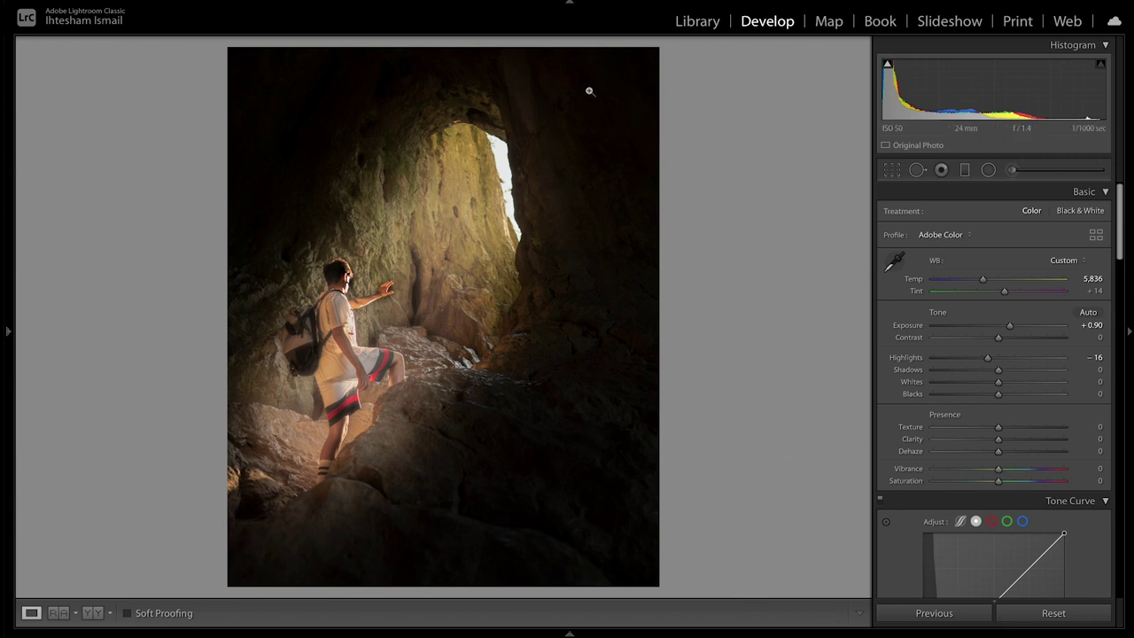
click(966, 170)
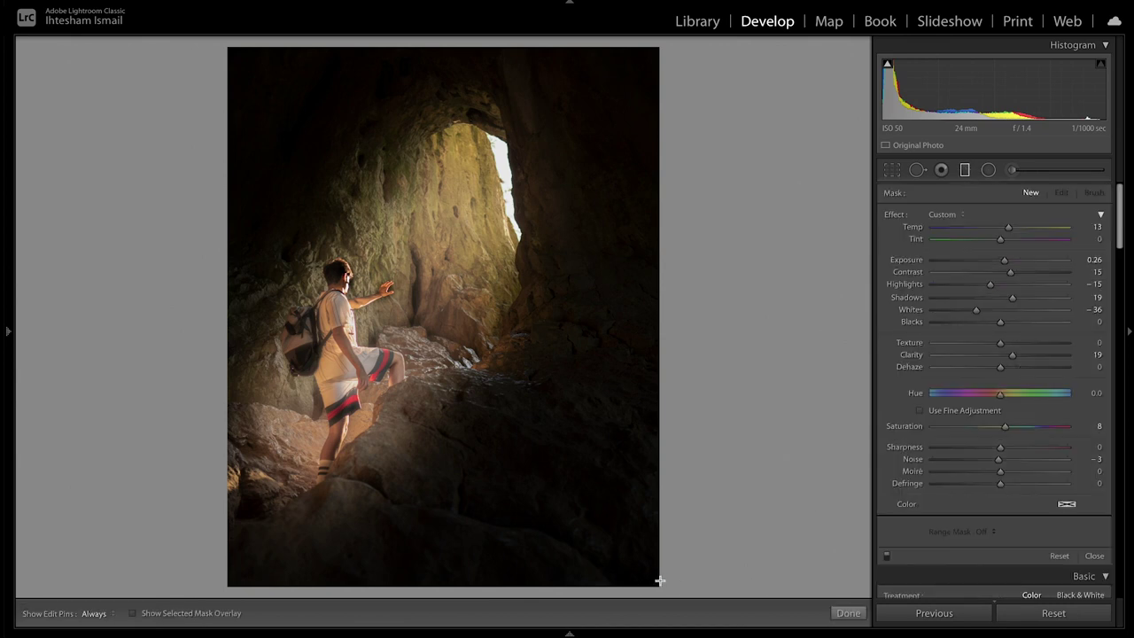
- Add a diagonal graduated filter over the lower-right rocks with Temp 42 and Exposure 1.46
drag(659, 584, 443, 408)
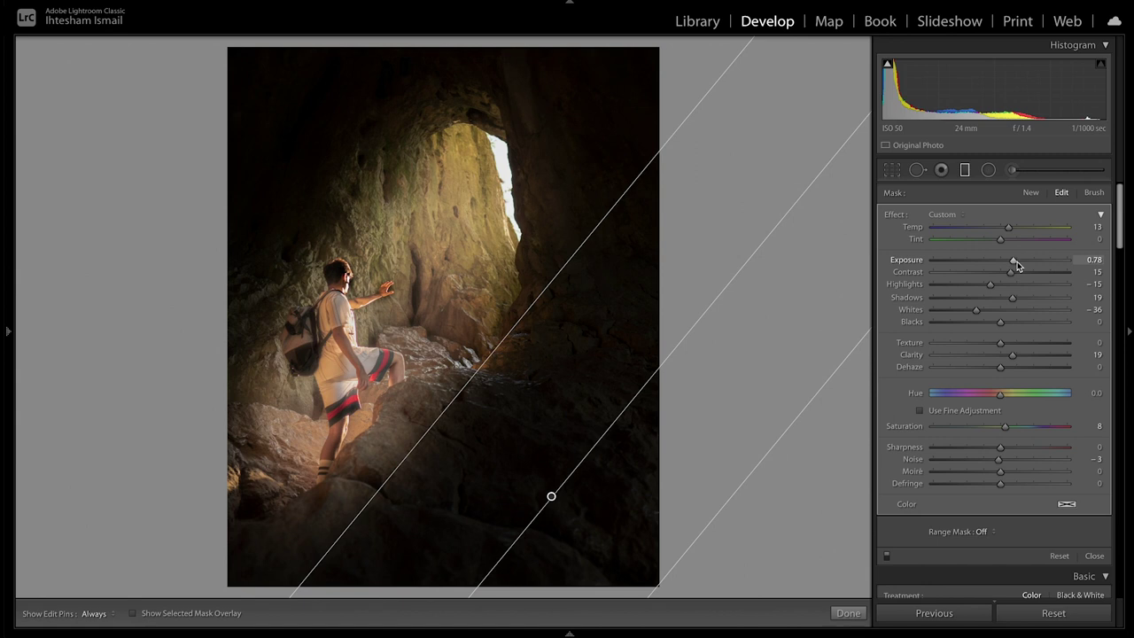
drag(1031, 262, 1025, 261)
mouse_move(550, 496)
mouse_down()
mouse_move(528, 476)
mouse_move(537, 485)
mouse_up()
drag(1009, 227, 1018, 229)
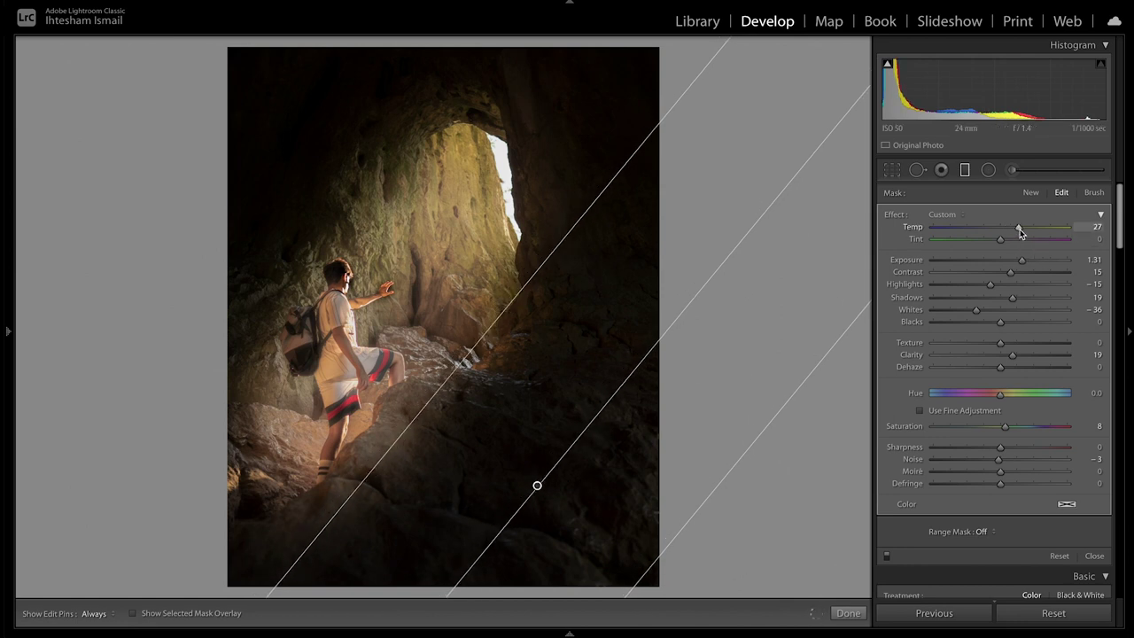
drag(1019, 228, 1020, 228)
mouse_move(1021, 260)
mouse_down()
mouse_move(1057, 262)
mouse_move(1028, 260)
mouse_up()
drag(537, 485, 520, 478)
drag(648, 515, 699, 543)
drag(1025, 260, 1032, 231)
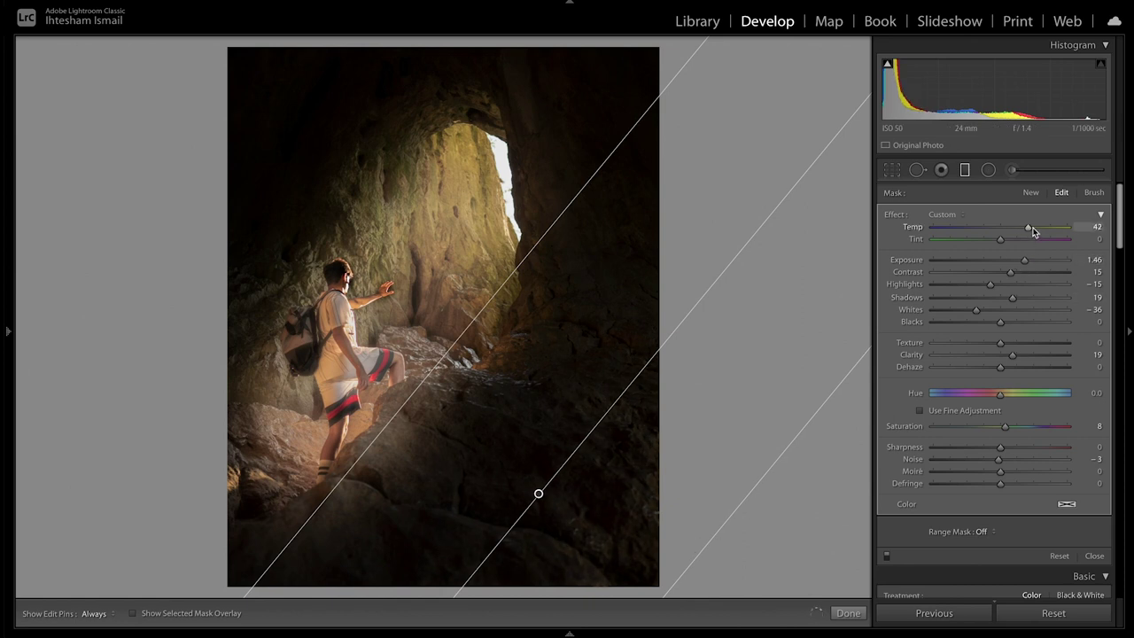
click(847, 613)
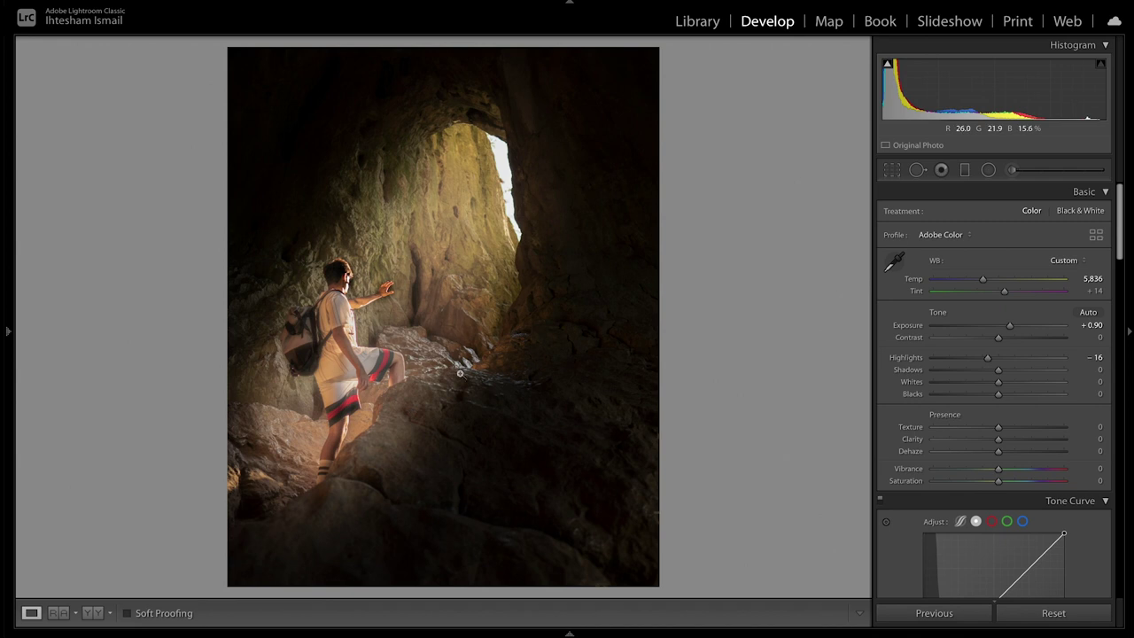
- Select the large radial mask over the hiker and erase it from the foreground rocks
click(988, 170)
click(379, 328)
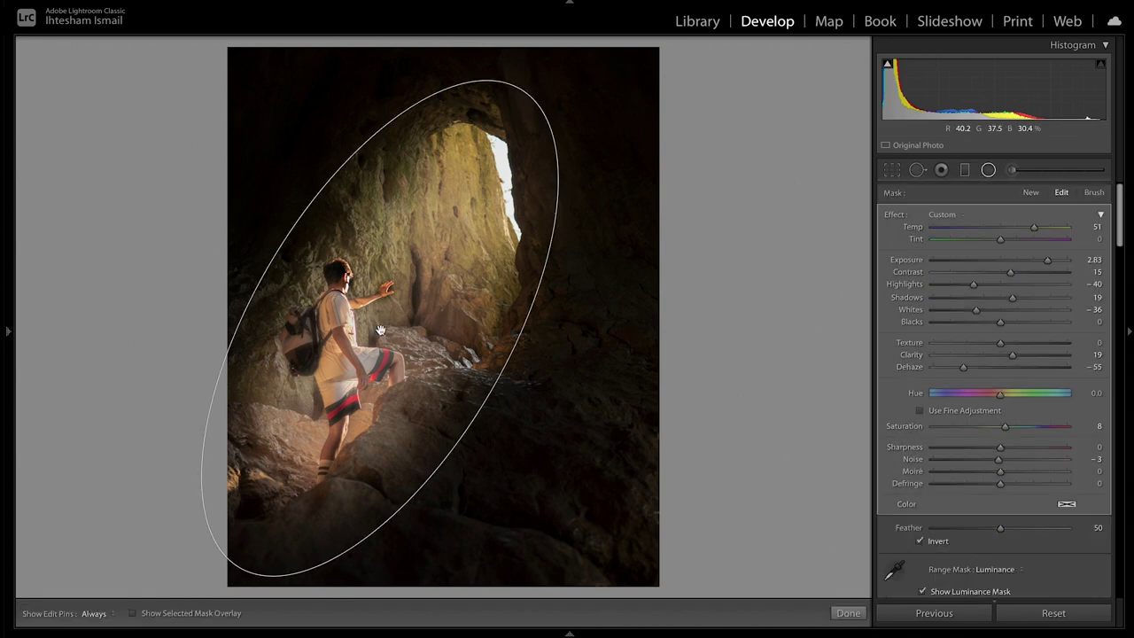
click(1095, 193)
click(1059, 523)
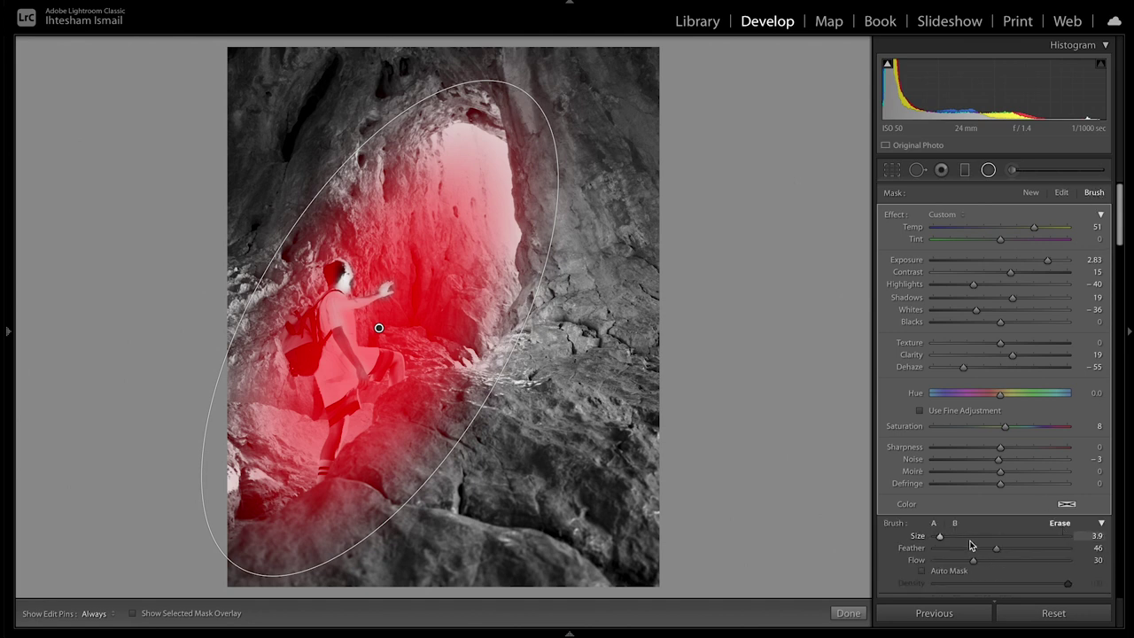
key(h)
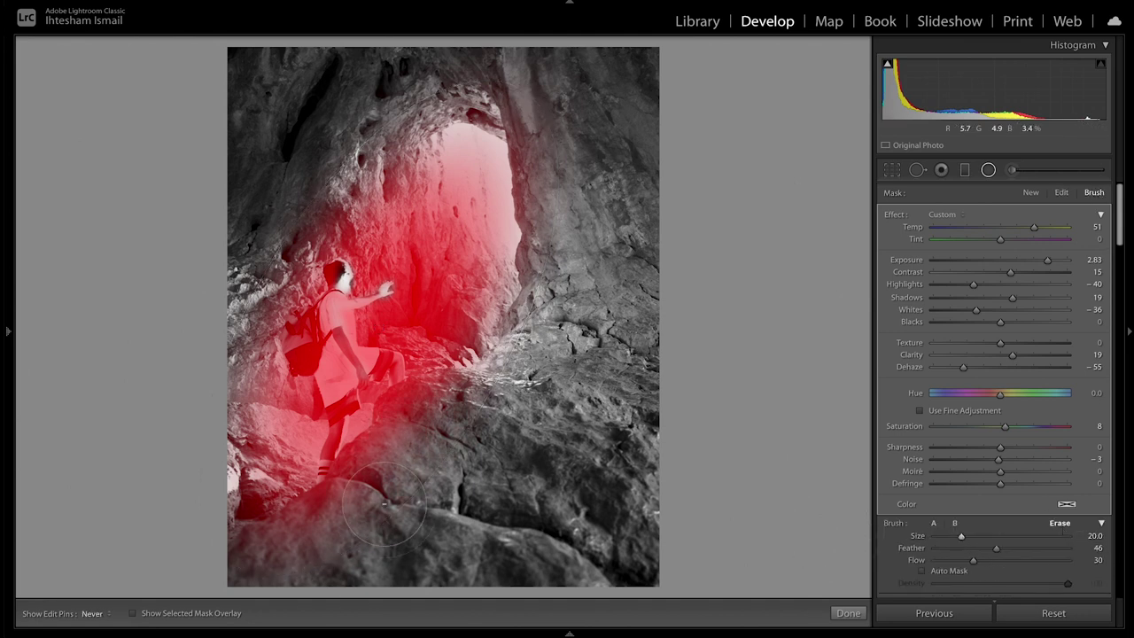
key(h)
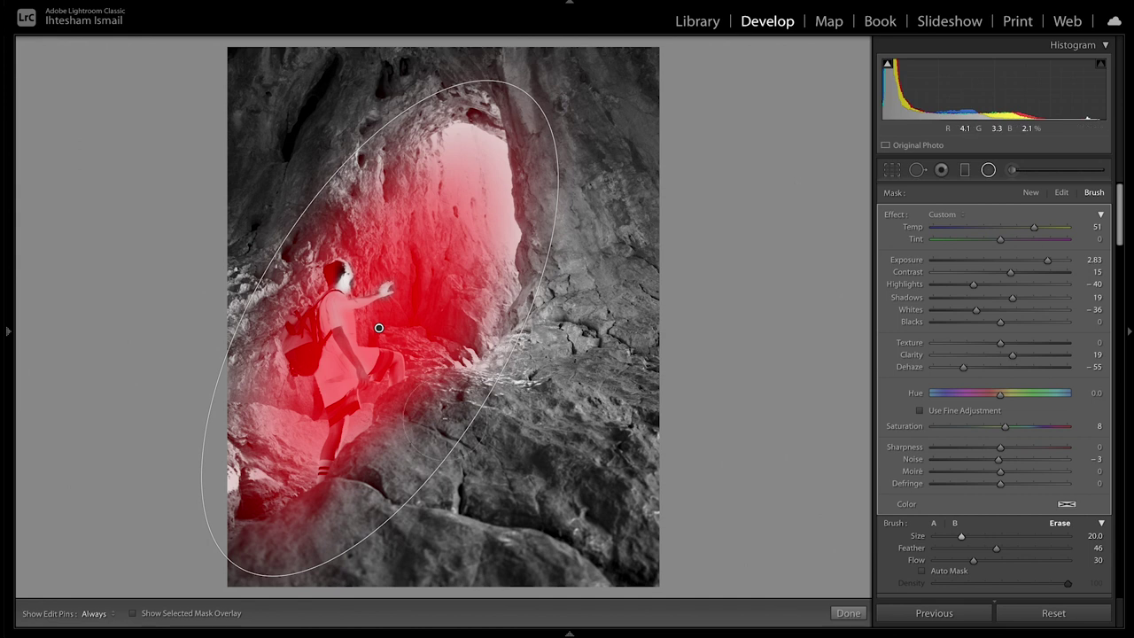
click(847, 613)
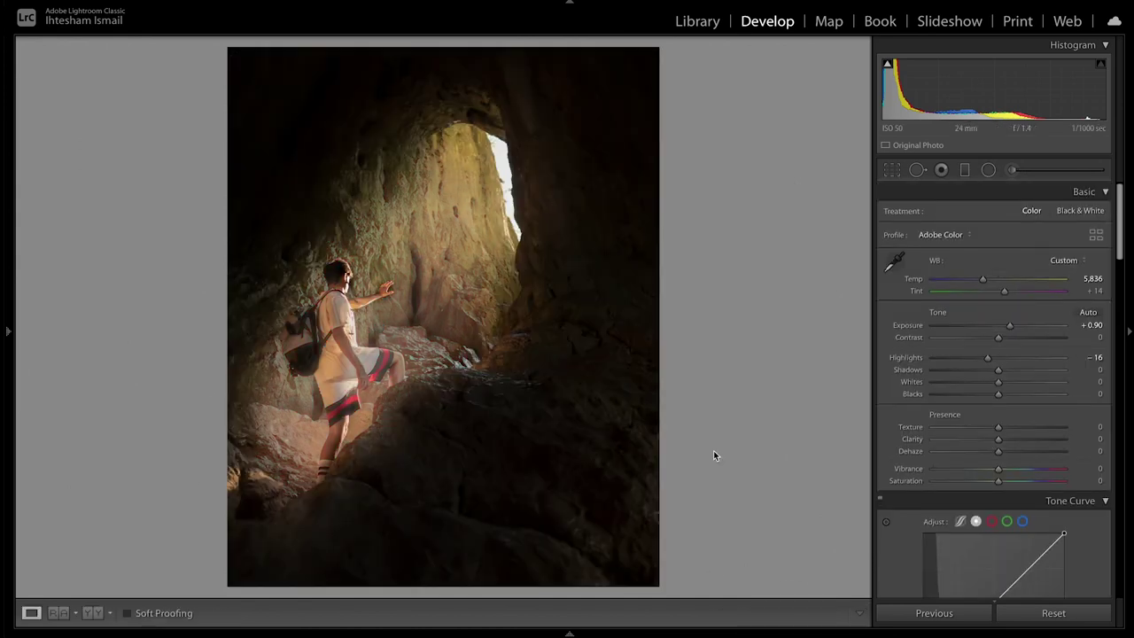
- Move the cave-opening radial glow and set Exposure 0.44, Highlights 2, Dehaze -13
key(shift+m)
drag(483, 179, 485, 172)
drag(982, 367, 985, 368)
mouse_move(485, 172)
mouse_down()
mouse_move(531, 137)
mouse_move(496, 144)
mouse_move(494, 179)
mouse_up()
drag(1015, 261, 1011, 261)
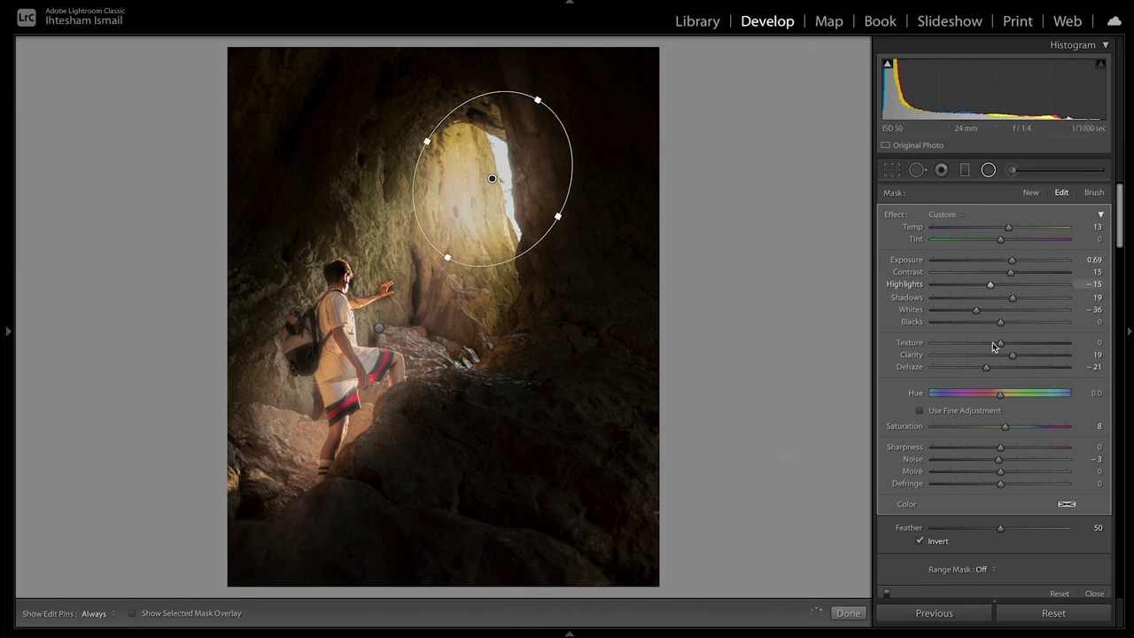
drag(986, 367, 976, 366)
drag(990, 284, 1006, 259)
drag(998, 371, 992, 370)
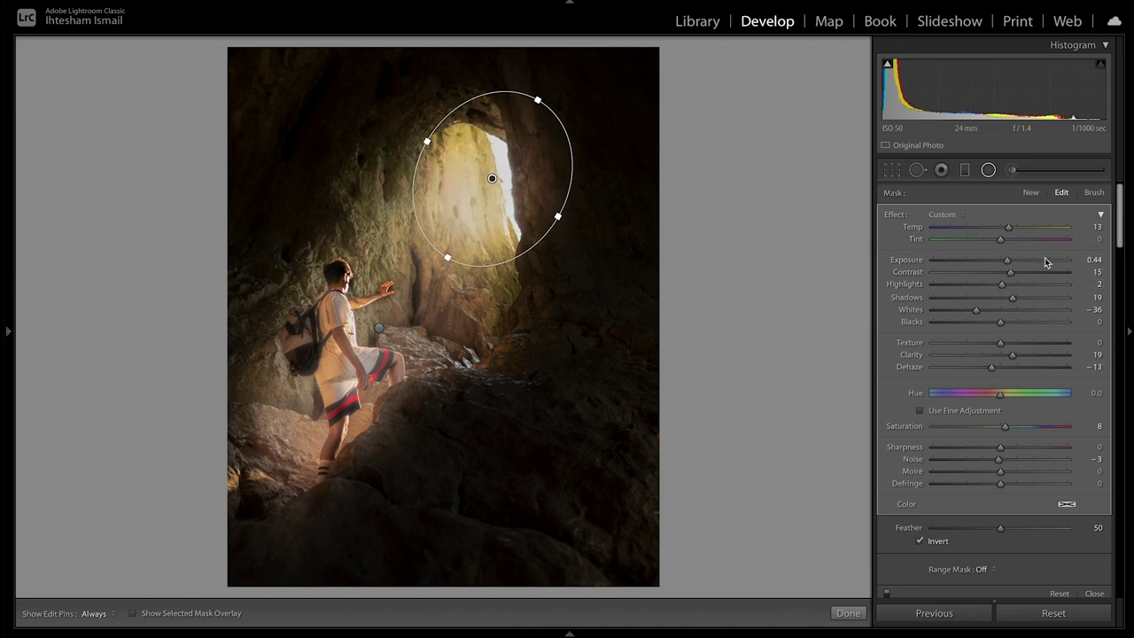
- Switch the cave-opening mask brush to Erase, check the mask, and close masking
click(1093, 192)
click(1059, 524)
key(h)
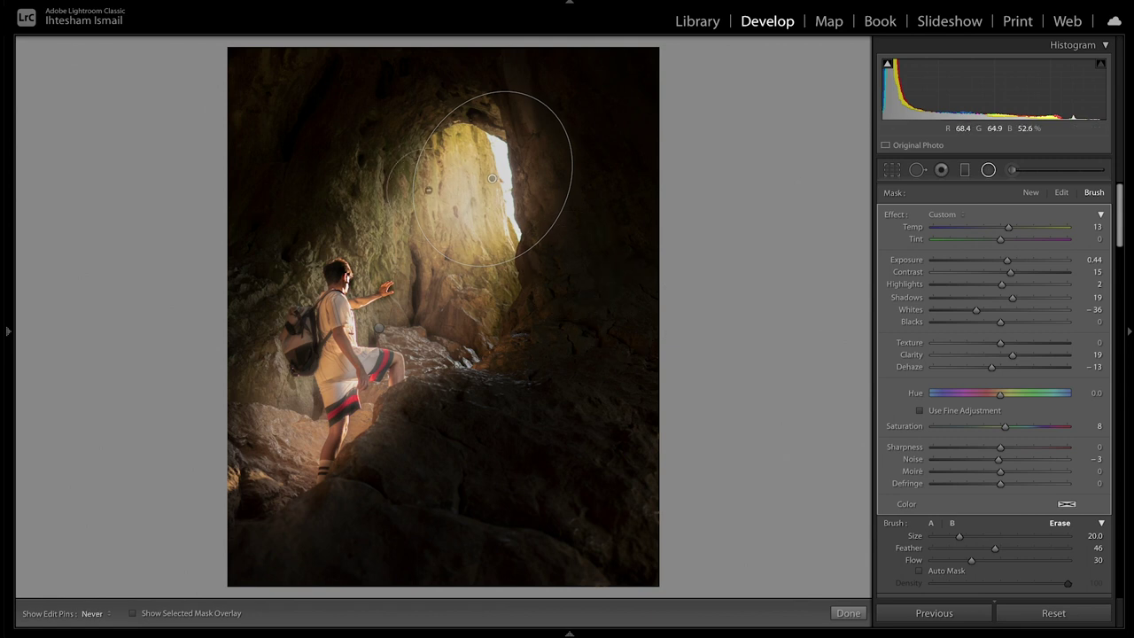
key(h)
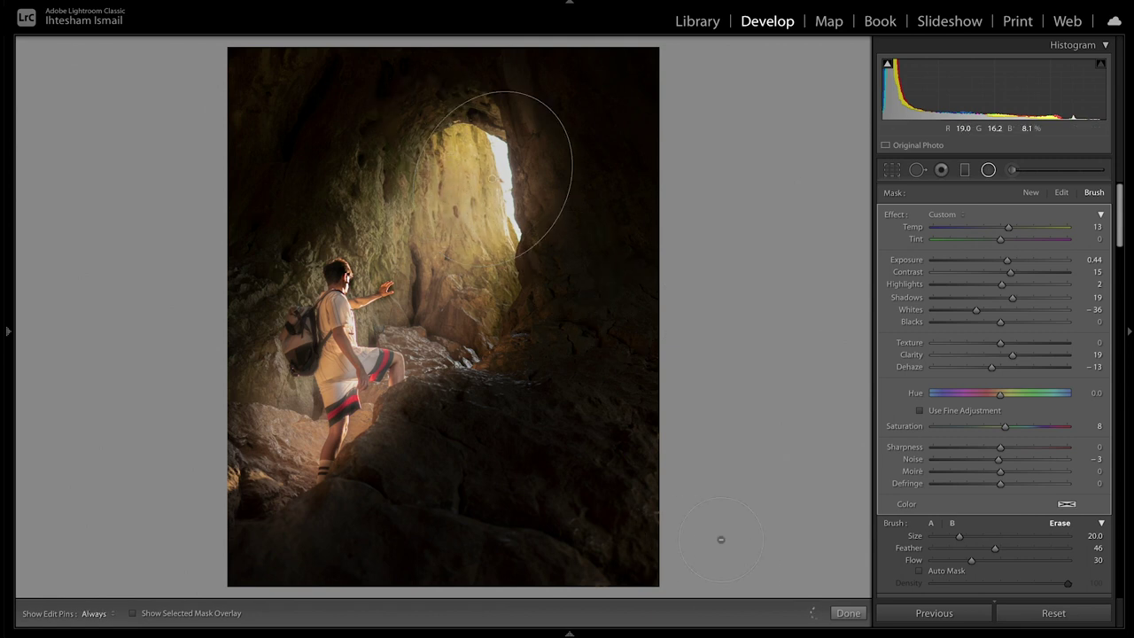
click(848, 613)
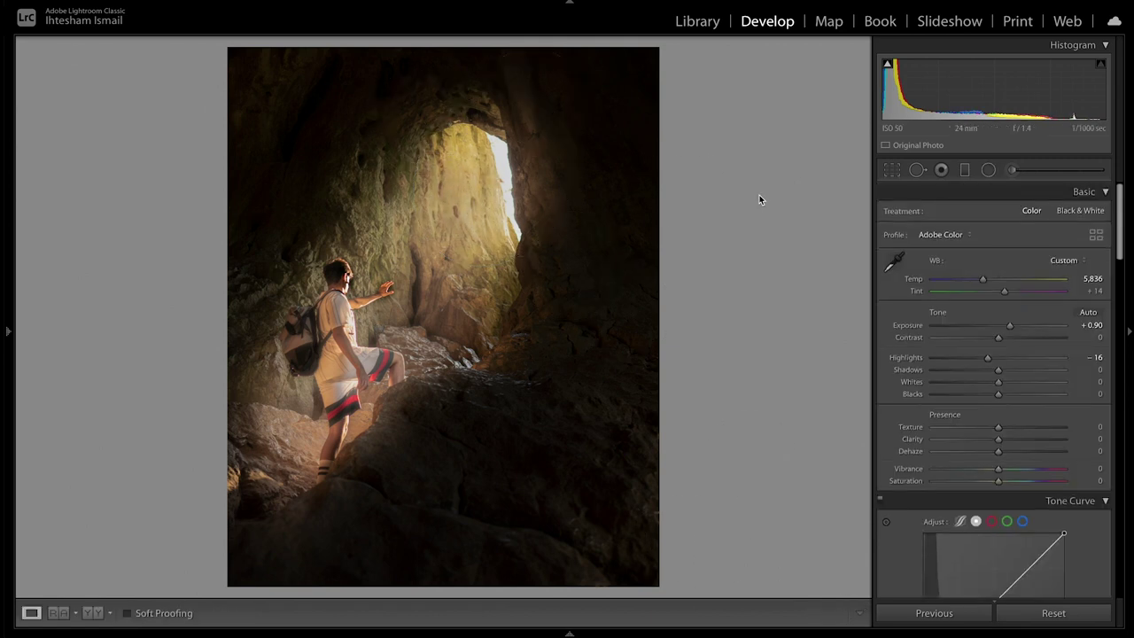
- Draw a radial glow on the backpack with Exposure 0.55, Dehaze 6 and a Luminance range mask
key(shift+m)
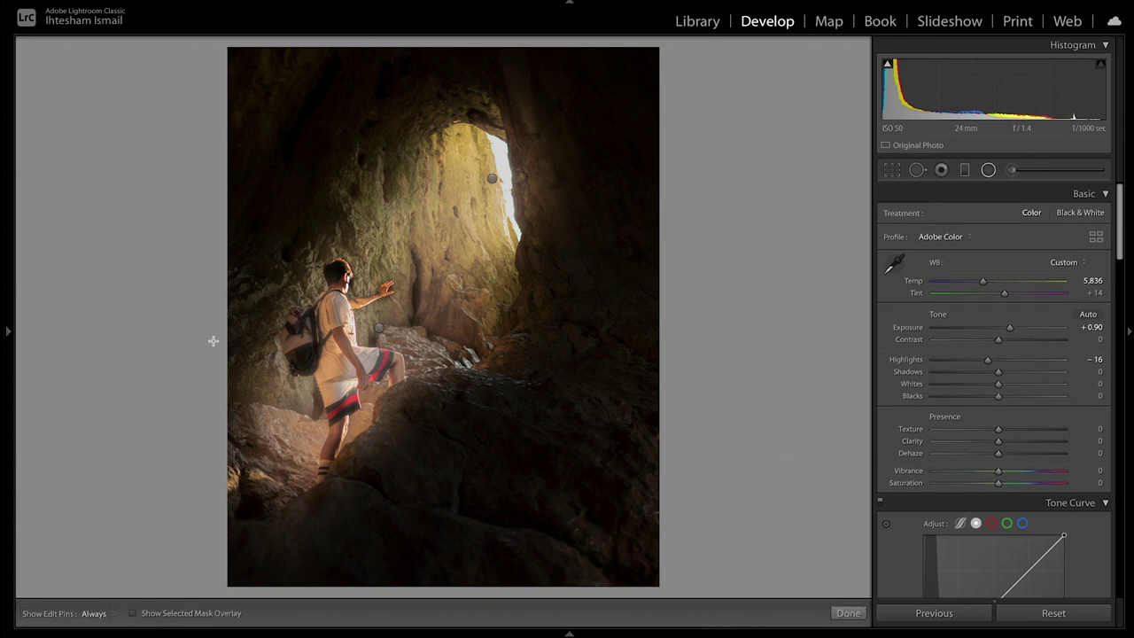
drag(289, 313, 301, 336)
click(289, 315)
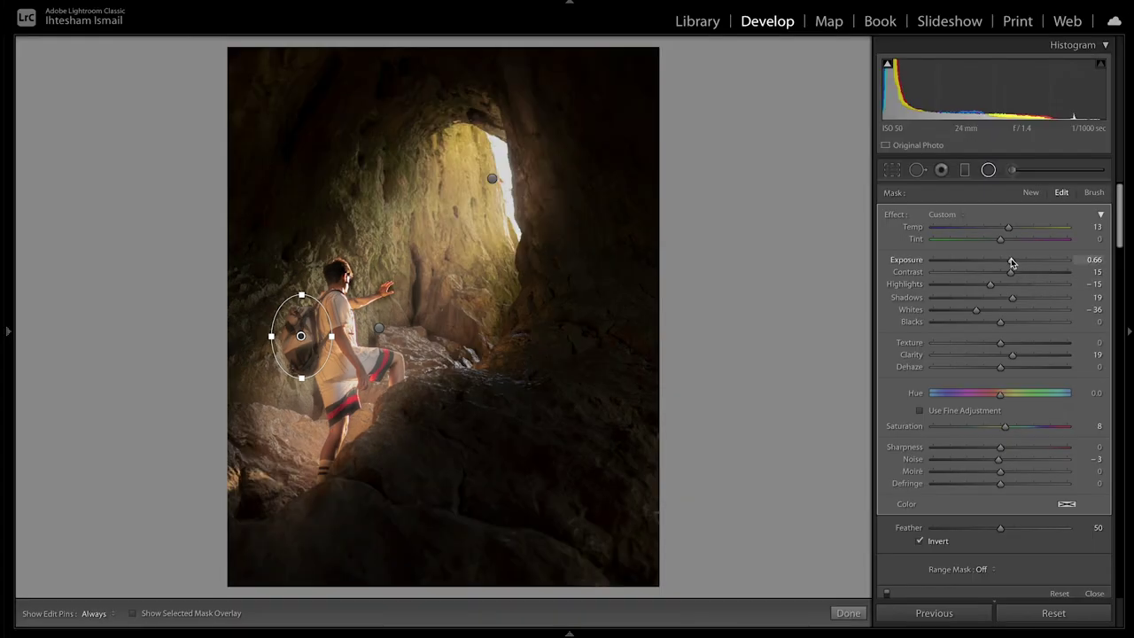
drag(1008, 263, 1009, 264)
drag(1000, 370, 1004, 370)
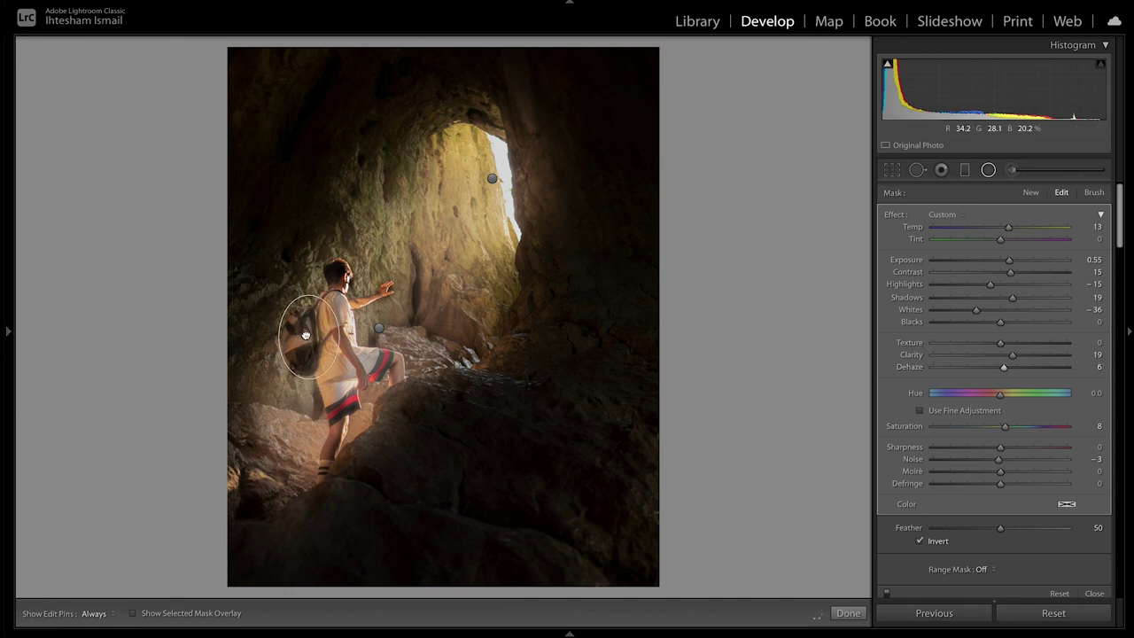
click(974, 568)
click(993, 587)
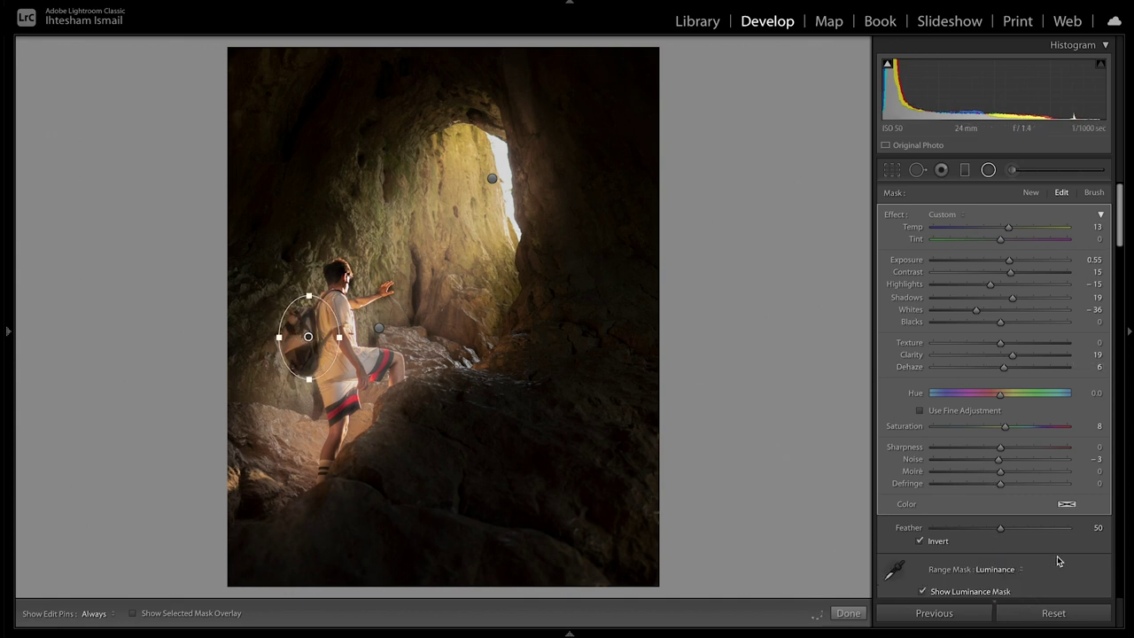
scroll(1074, 567, down, 2)
click(1001, 530)
scroll(1095, 202, up, 2)
- Brush-edit the backpack mask with the brush size reduced to 14.1
click(1094, 192)
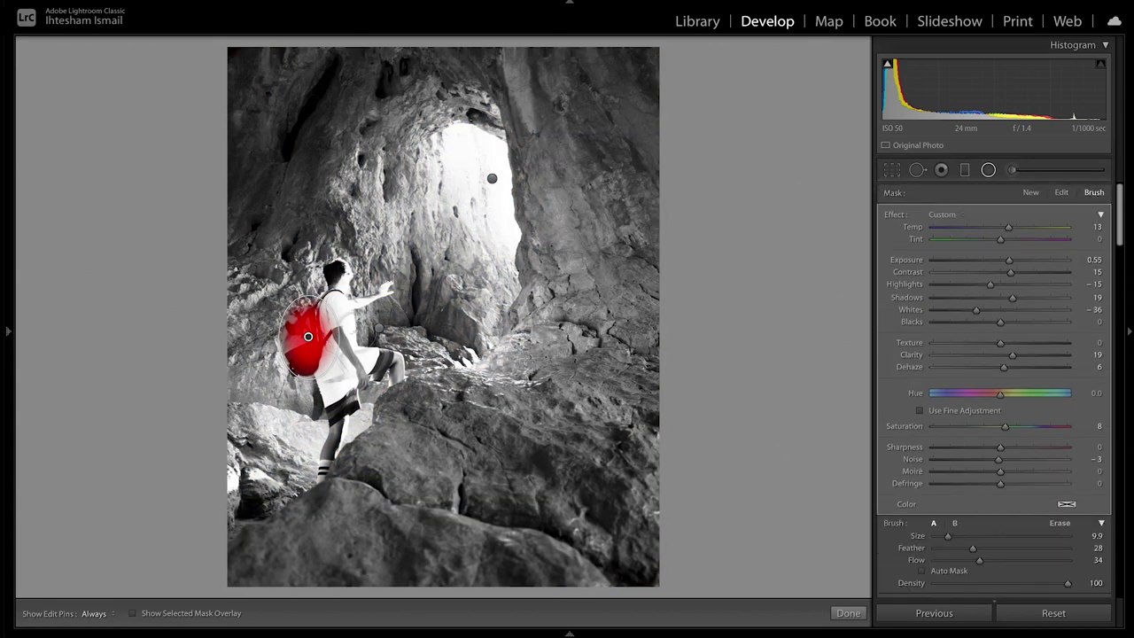
click(988, 170)
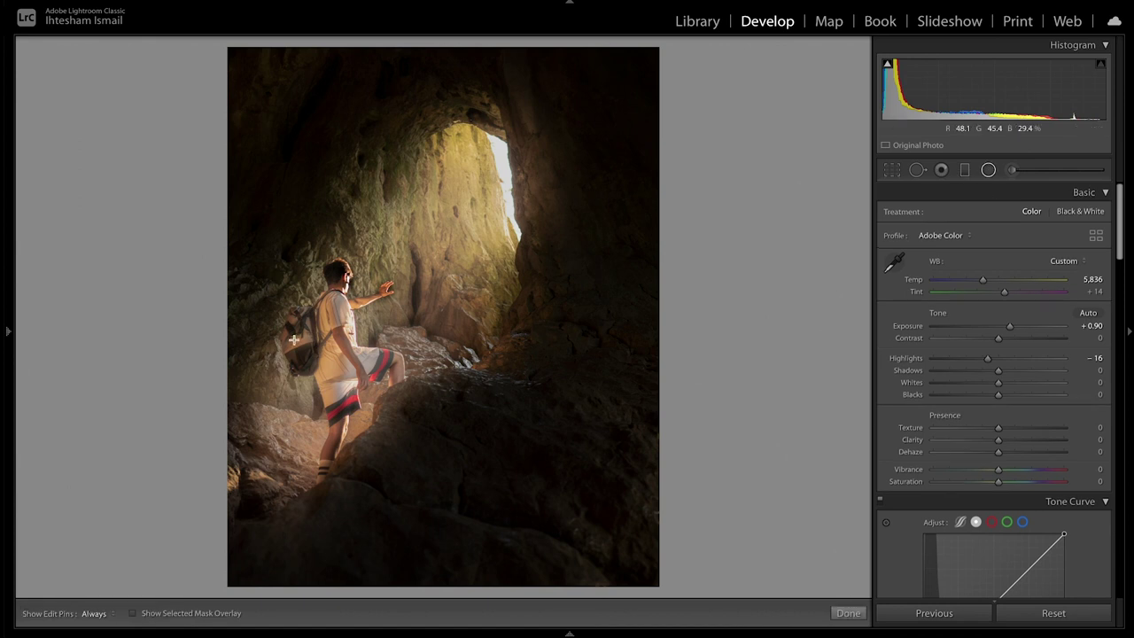
click(989, 170)
click(1093, 192)
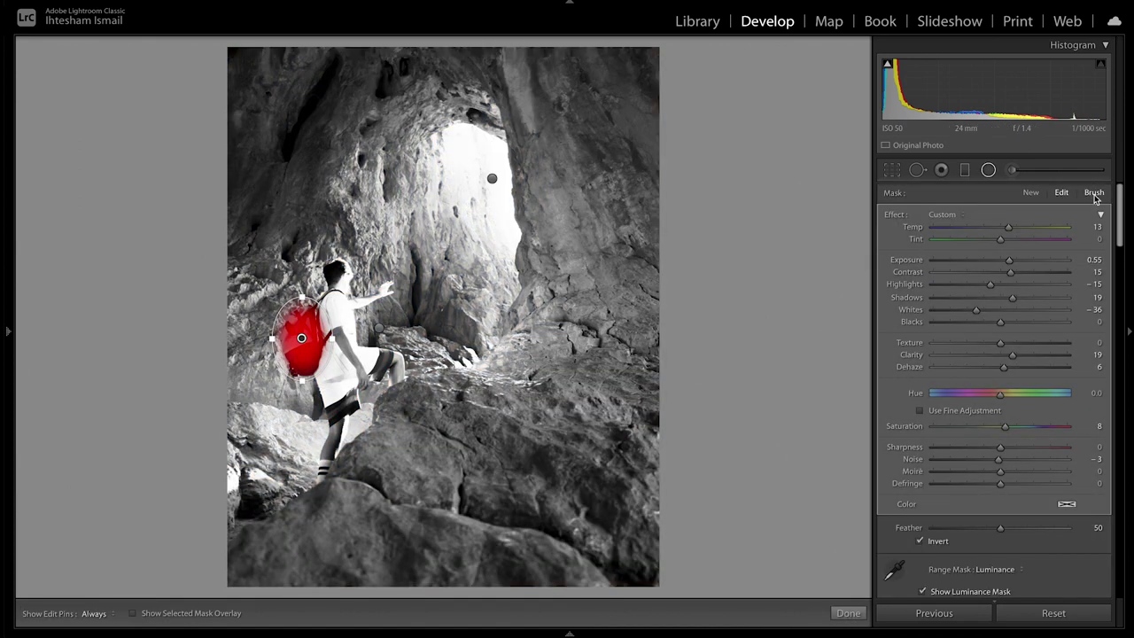
drag(961, 535, 954, 536)
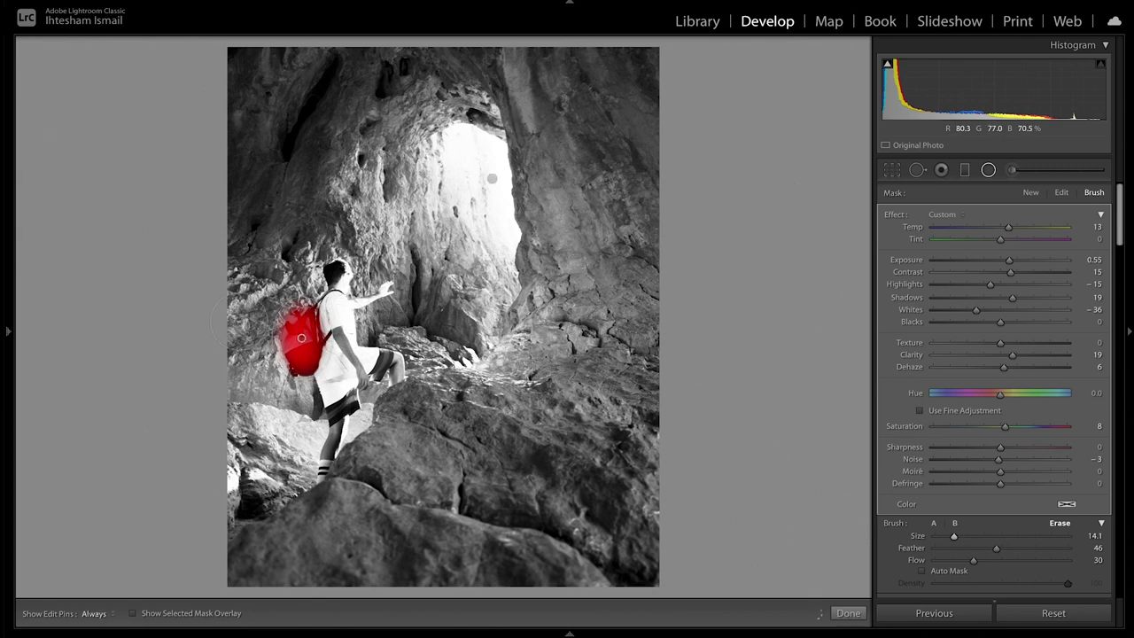
click(848, 613)
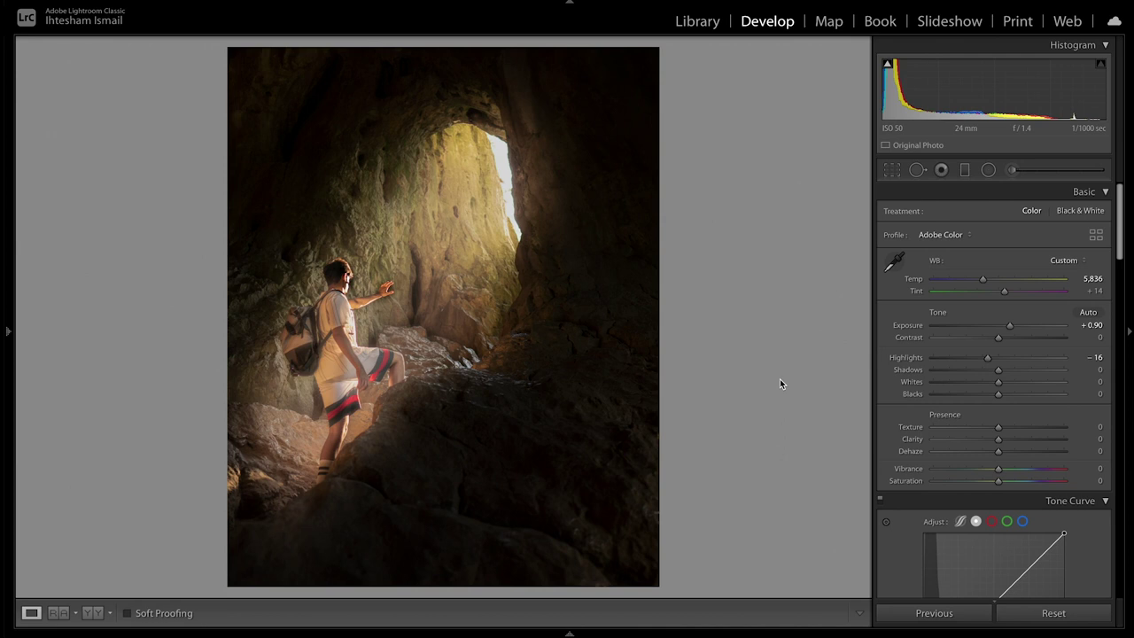
- Brush onto the large radial mask over the hiker, undoing and erasing as needed
click(988, 170)
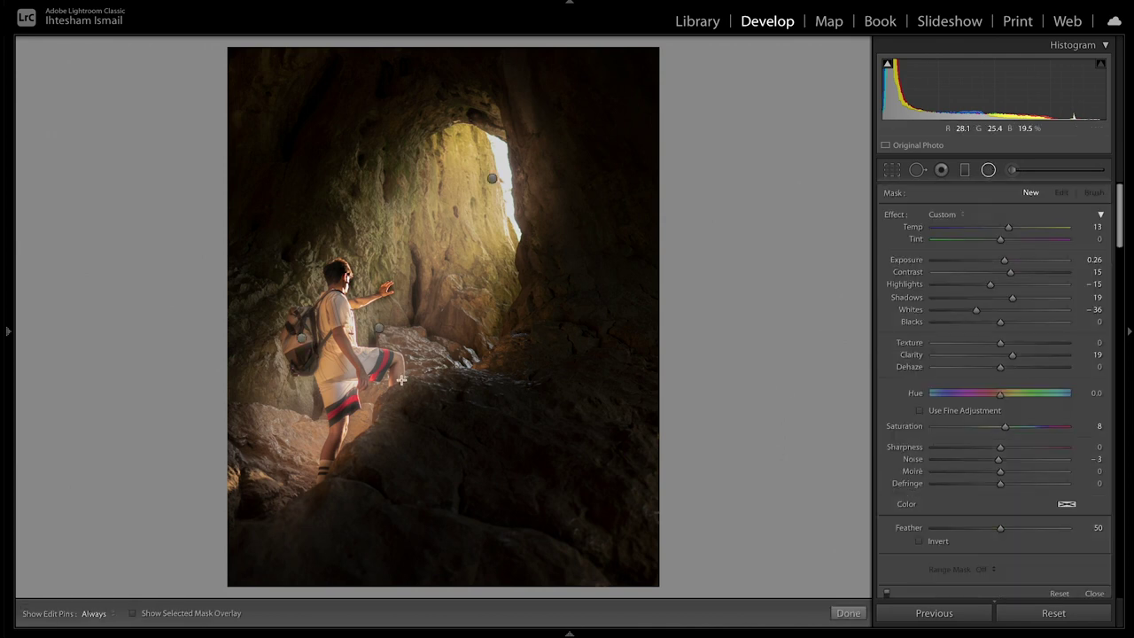
click(379, 326)
click(1094, 192)
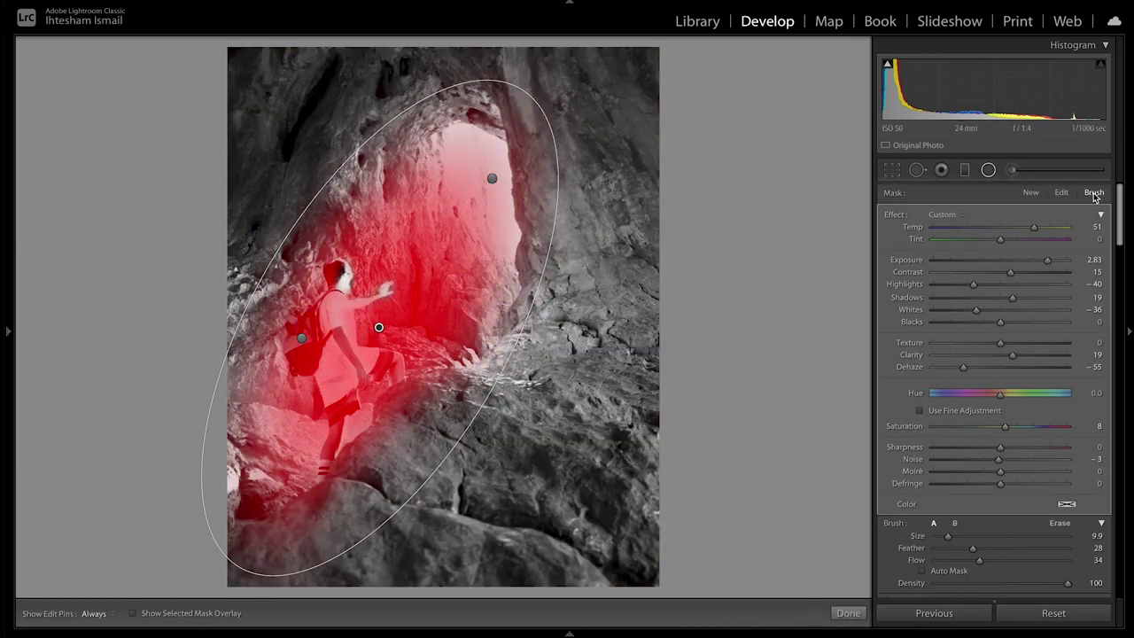
drag(947, 535, 944, 536)
click(386, 440)
key(ctrl+z)
key(alt)
key(h)
click(846, 615)
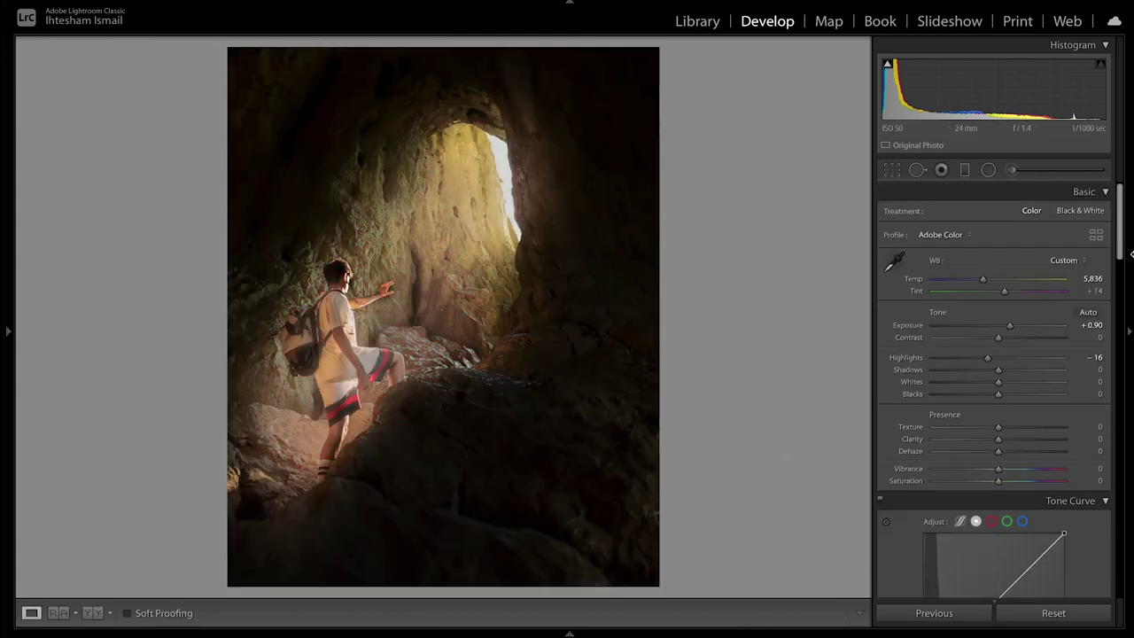
- Drag the large radial light's top edge up toward the top of the photo
click(987, 170)
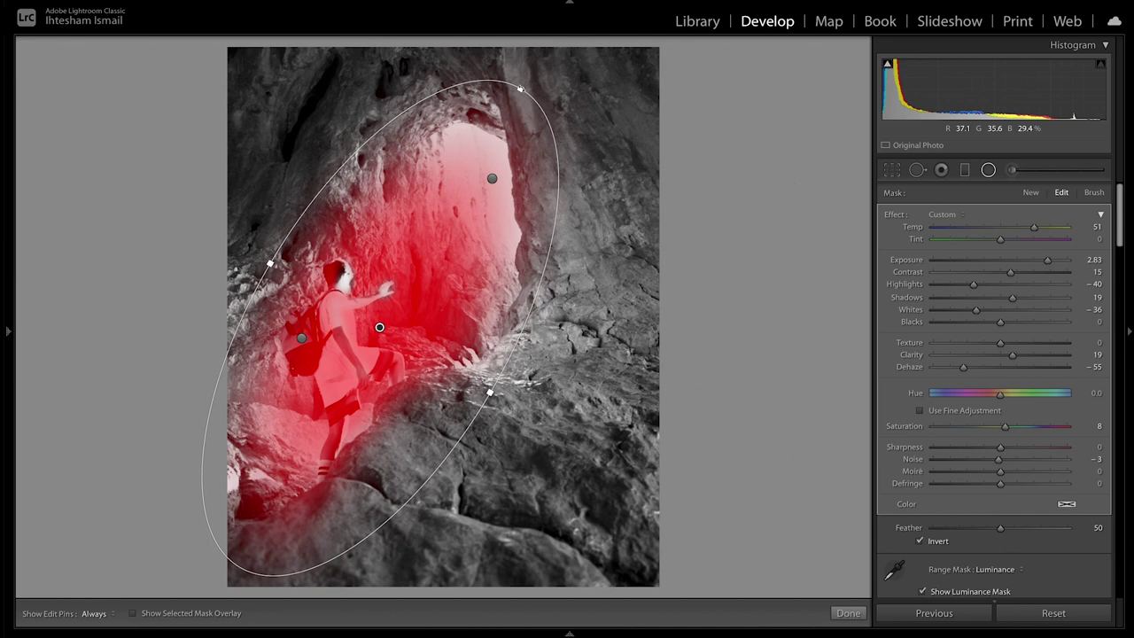
drag(545, 60, 558, 38)
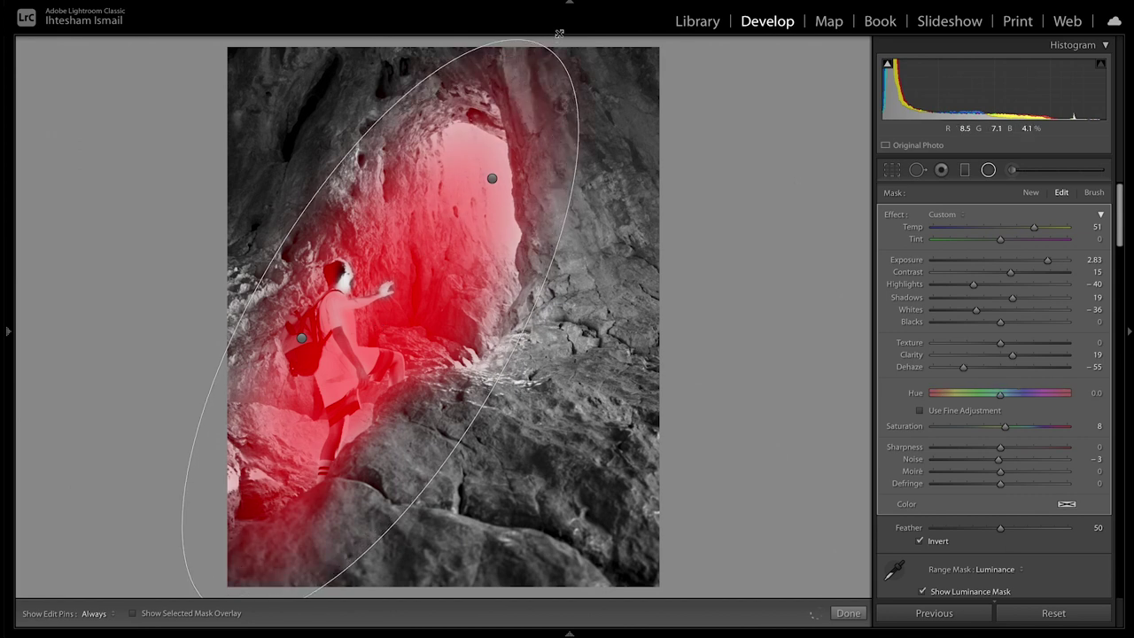
key(Escape)
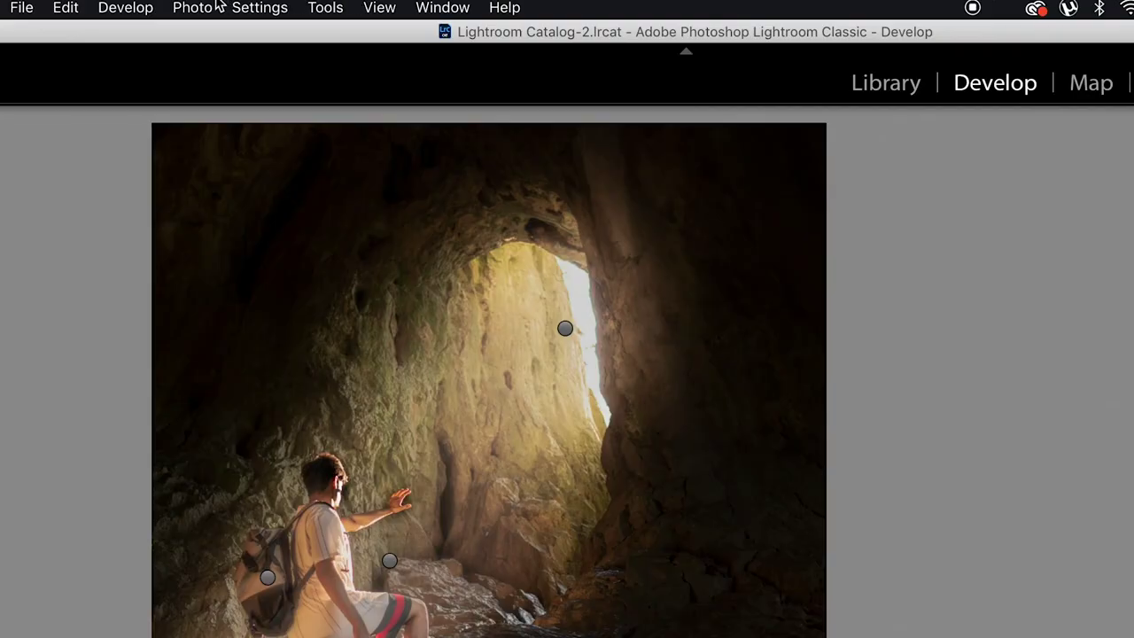
- Use Photo > Edit In > Edit in Adobe Photoshop 2020 on the cave photo
click(195, 7)
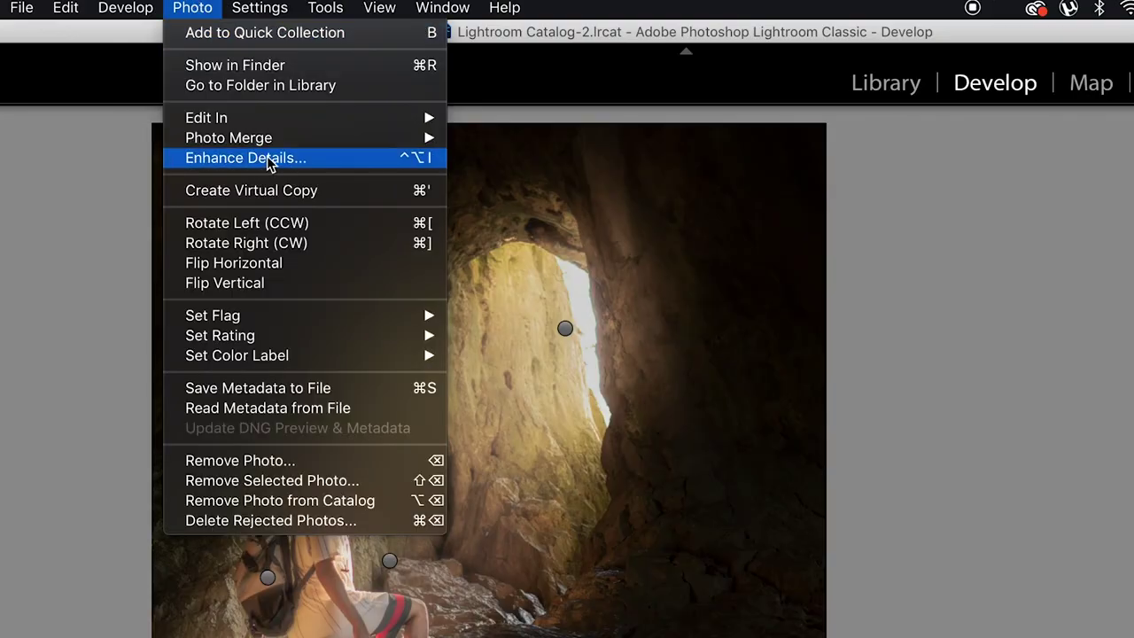
mouse_move(416, 117)
click(537, 124)
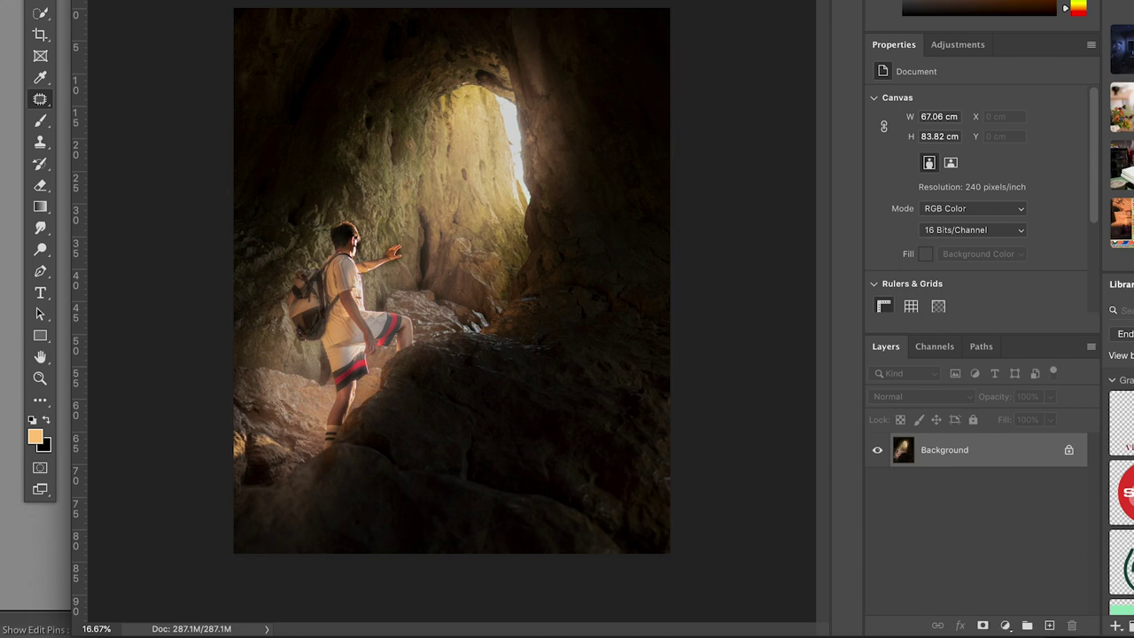
- Unlock the background as Layer 0, add Layer 1, and hide the photo layer
click(1068, 450)
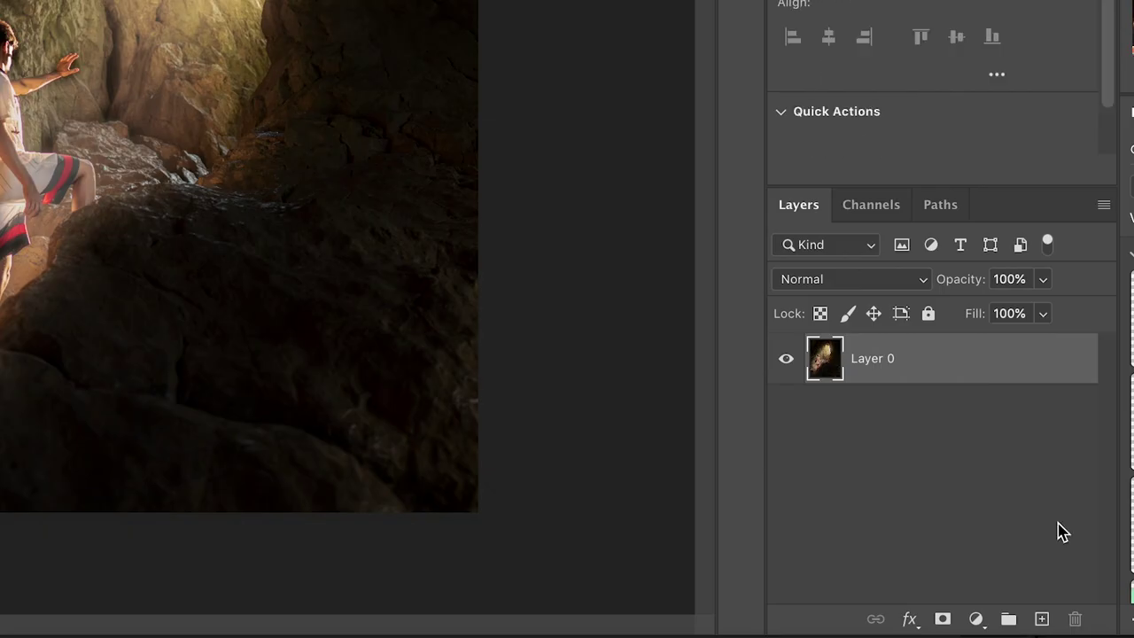
click(1041, 619)
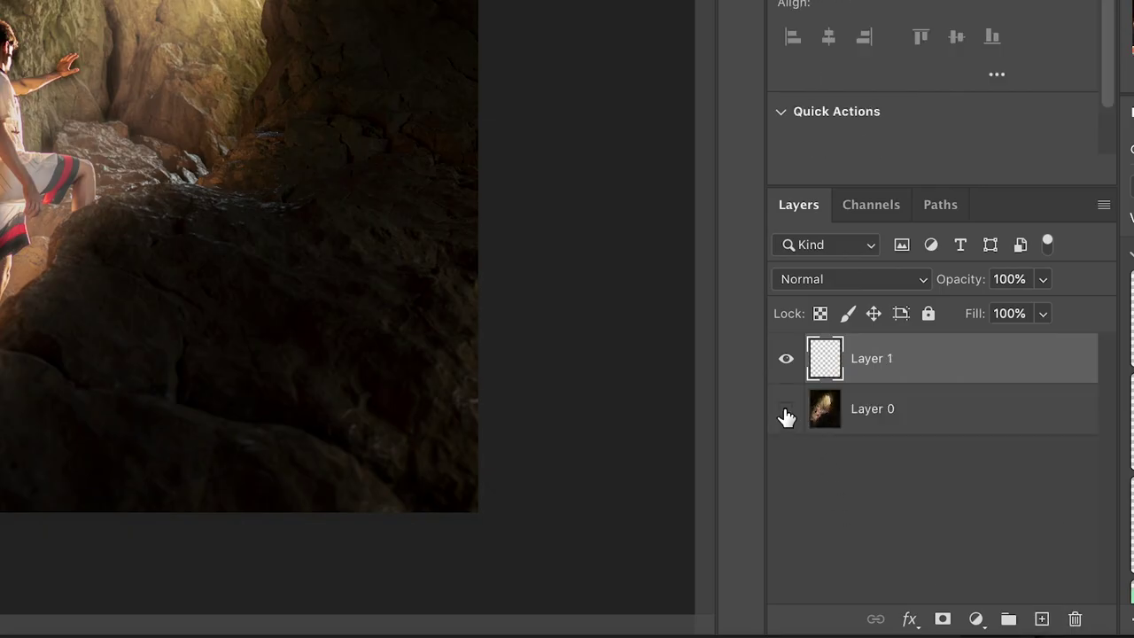
click(786, 409)
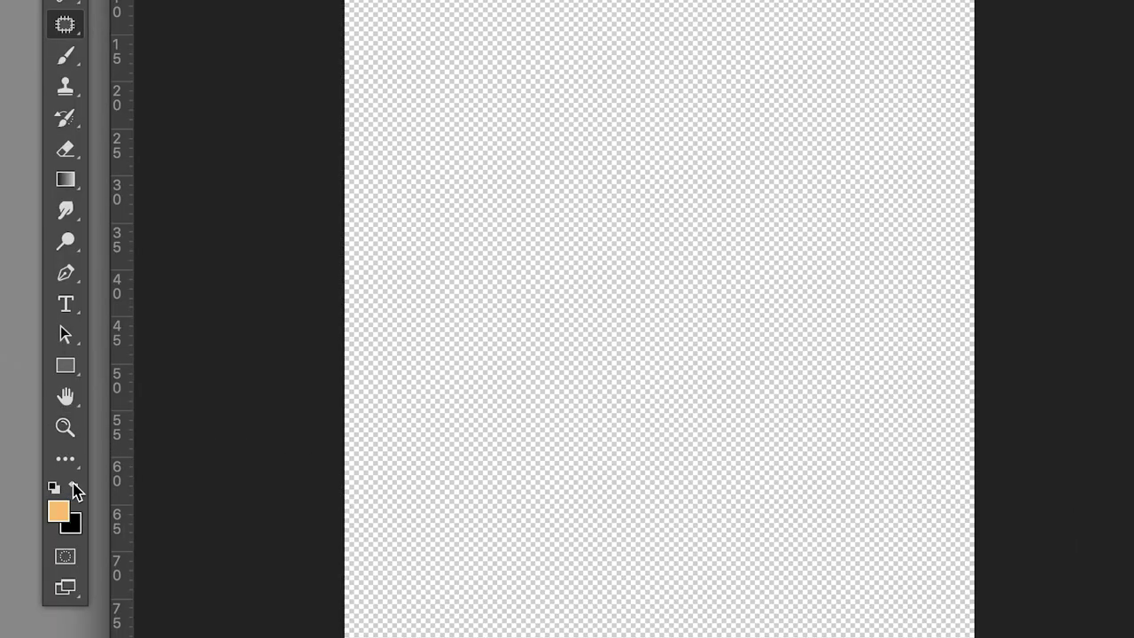
- Fill Layer 1 with black using the Paint Bucket and add another empty layer above
click(75, 486)
click(67, 152)
right_click(69, 161)
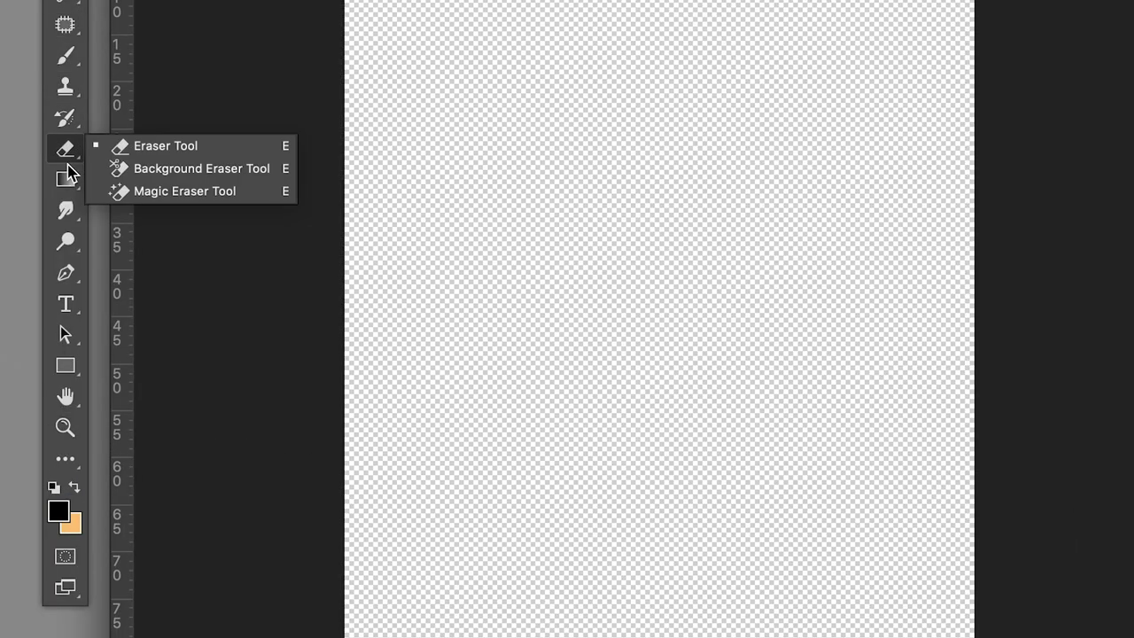
right_click(66, 177)
click(144, 199)
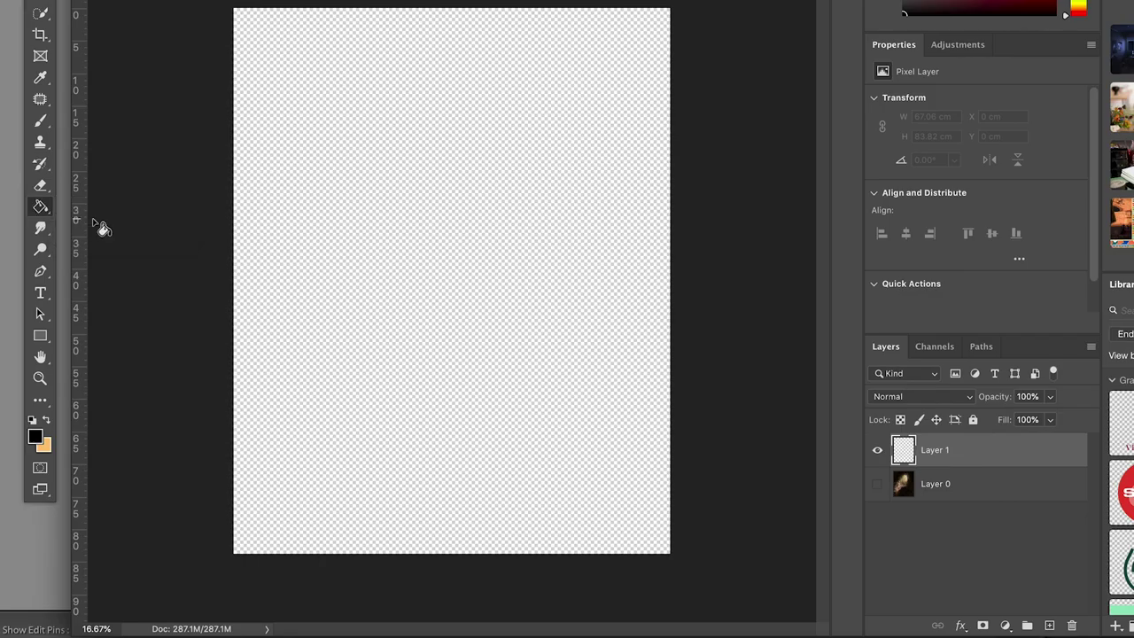
click(420, 226)
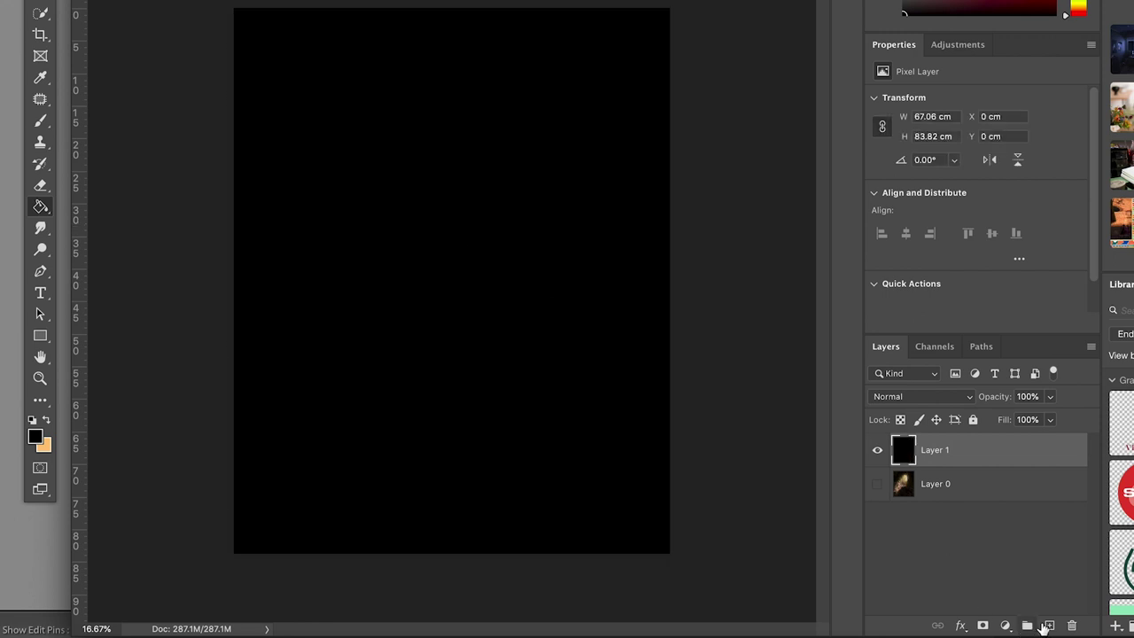
click(1050, 625)
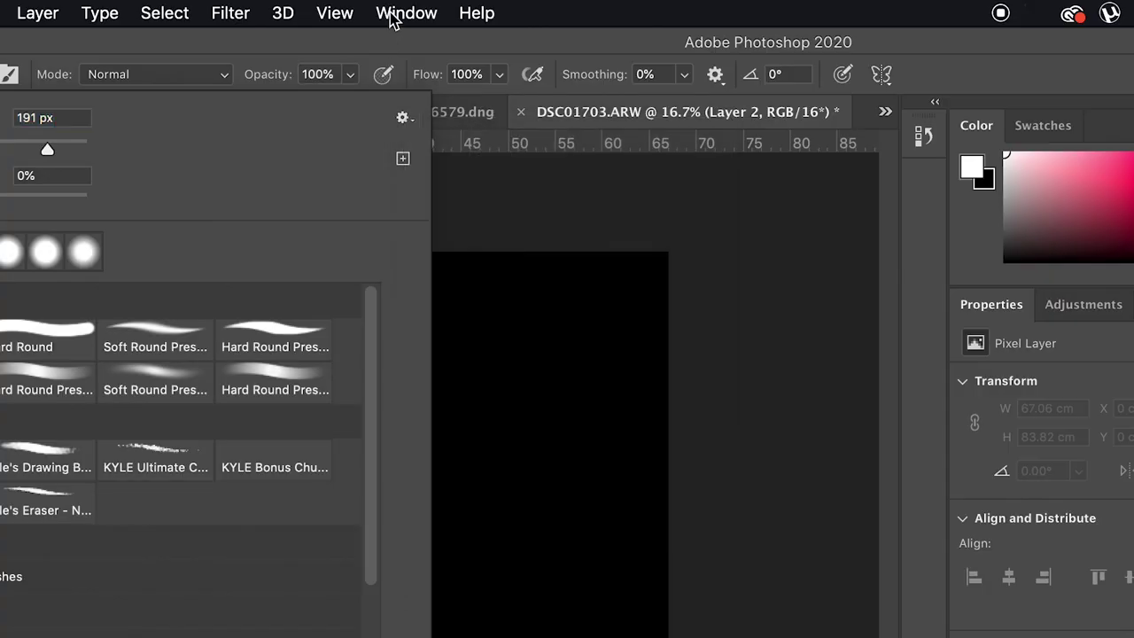
- Turn on brush Shape Dynamics with size jitter, angle jitter and 30% roundness jitter
click(392, 16)
click(432, 232)
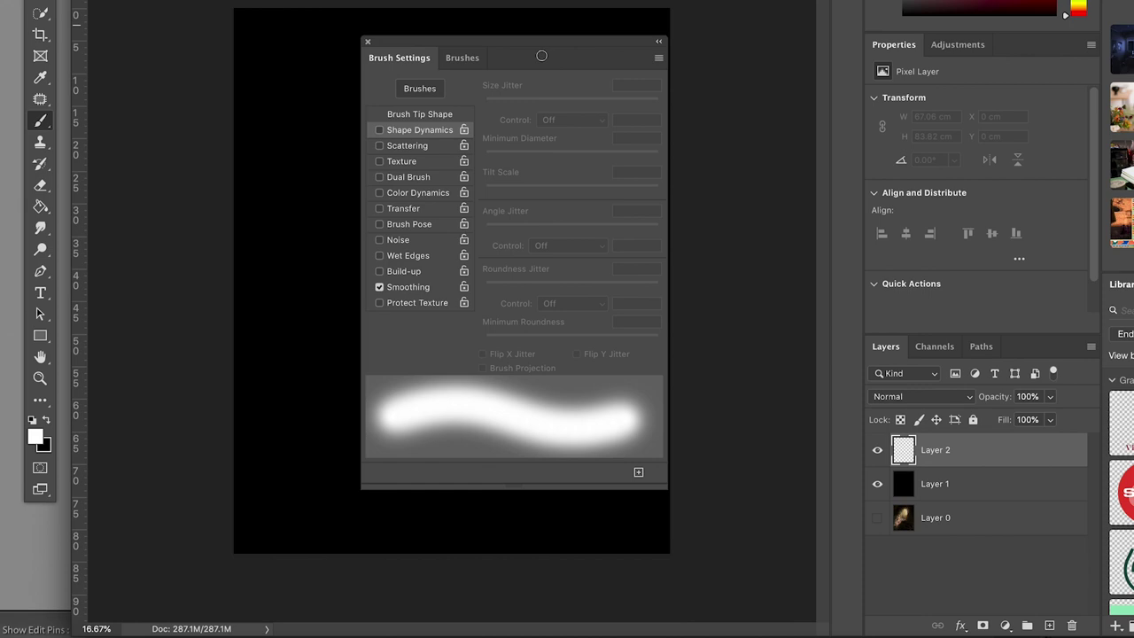
drag(485, 104, 585, 107)
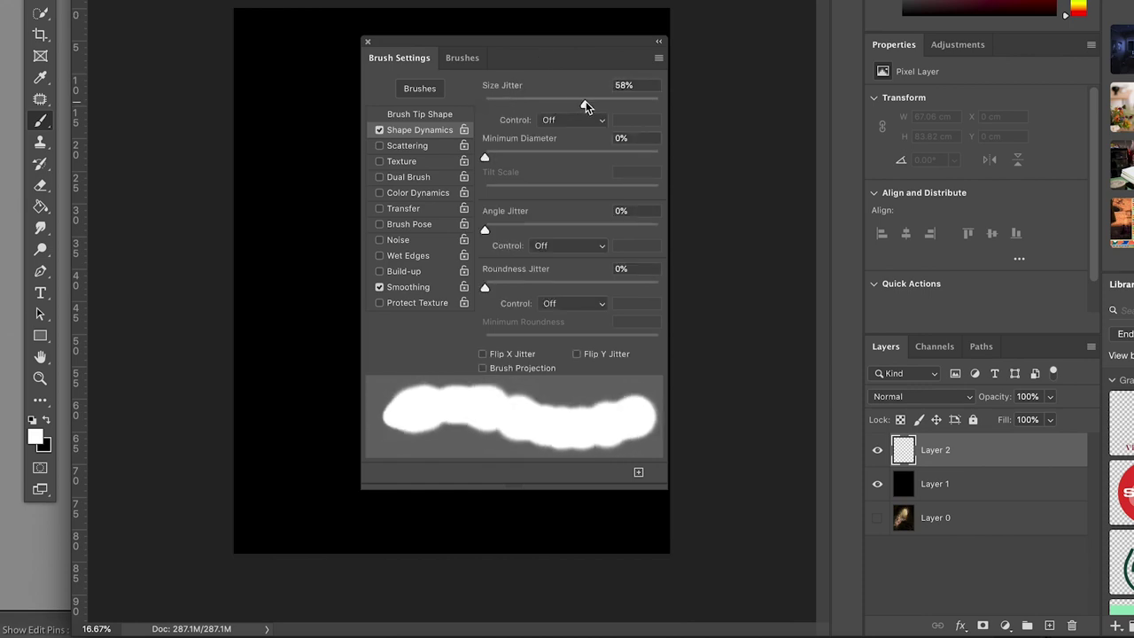
mouse_move(526, 156)
mouse_down()
mouse_move(556, 157)
mouse_move(538, 156)
mouse_up()
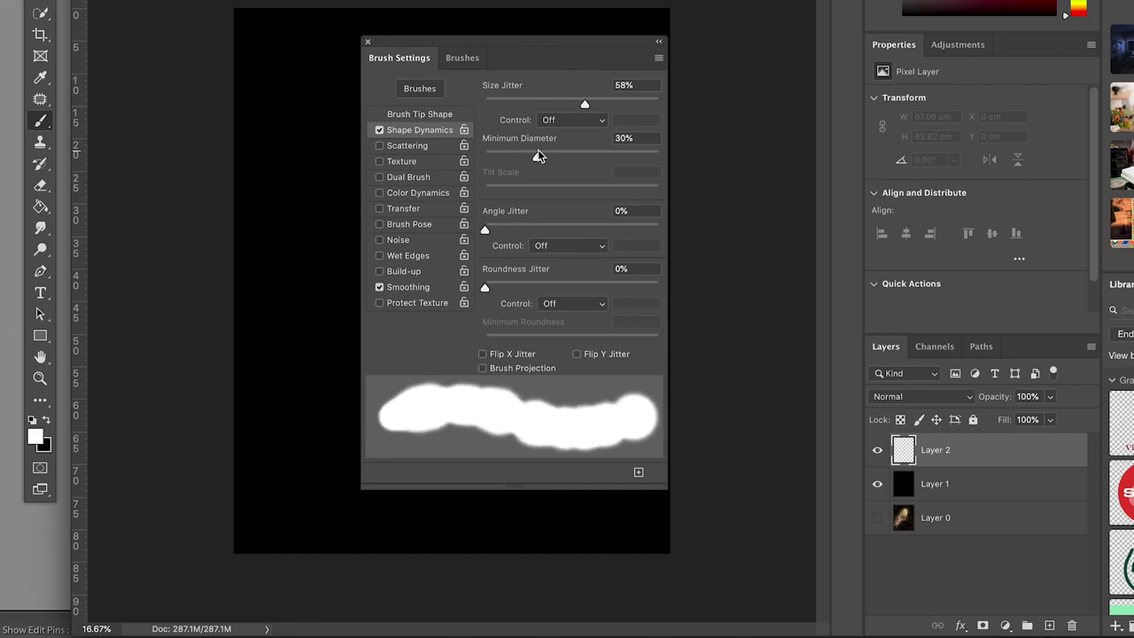
drag(514, 229, 541, 230)
drag(484, 287, 539, 286)
- Add 210% scatter with count 2, then fine-tune angle jitter to 46% and size jitter to 53%
click(406, 145)
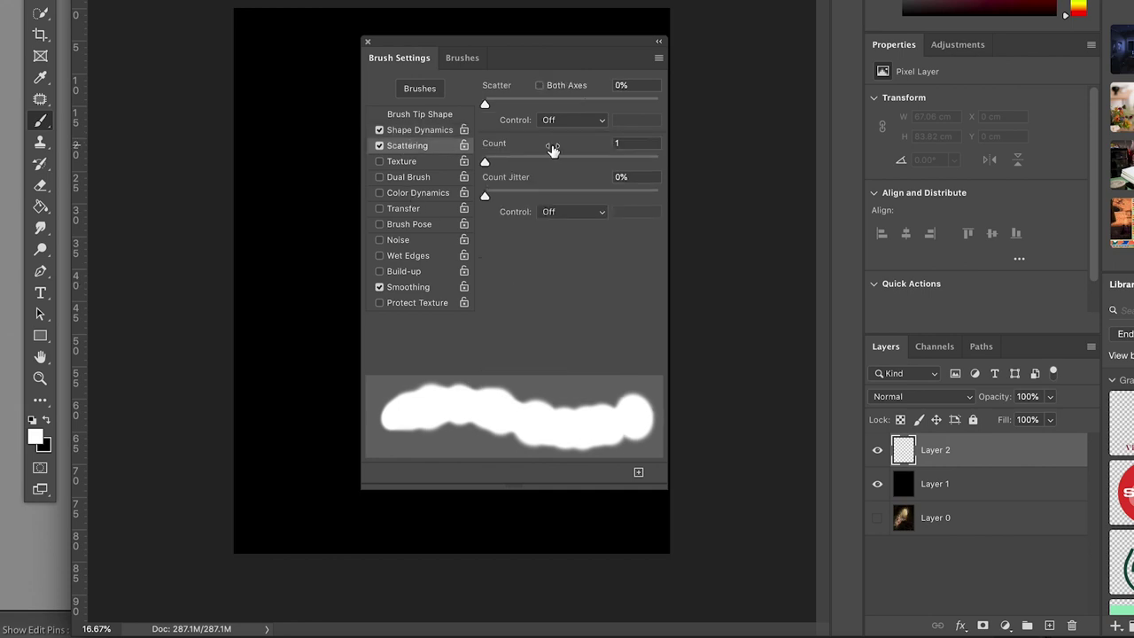
mouse_move(522, 104)
mouse_down()
mouse_move(552, 106)
mouse_move(521, 107)
mouse_up()
mouse_move(514, 157)
mouse_down()
mouse_move(492, 164)
mouse_move(533, 197)
mouse_up()
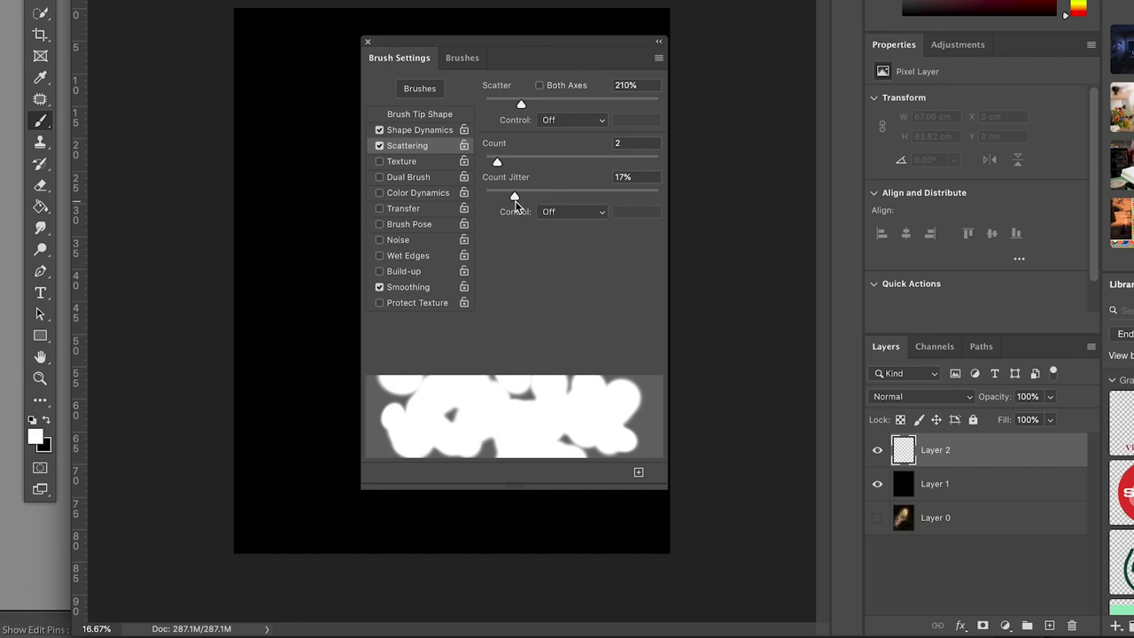
click(407, 133)
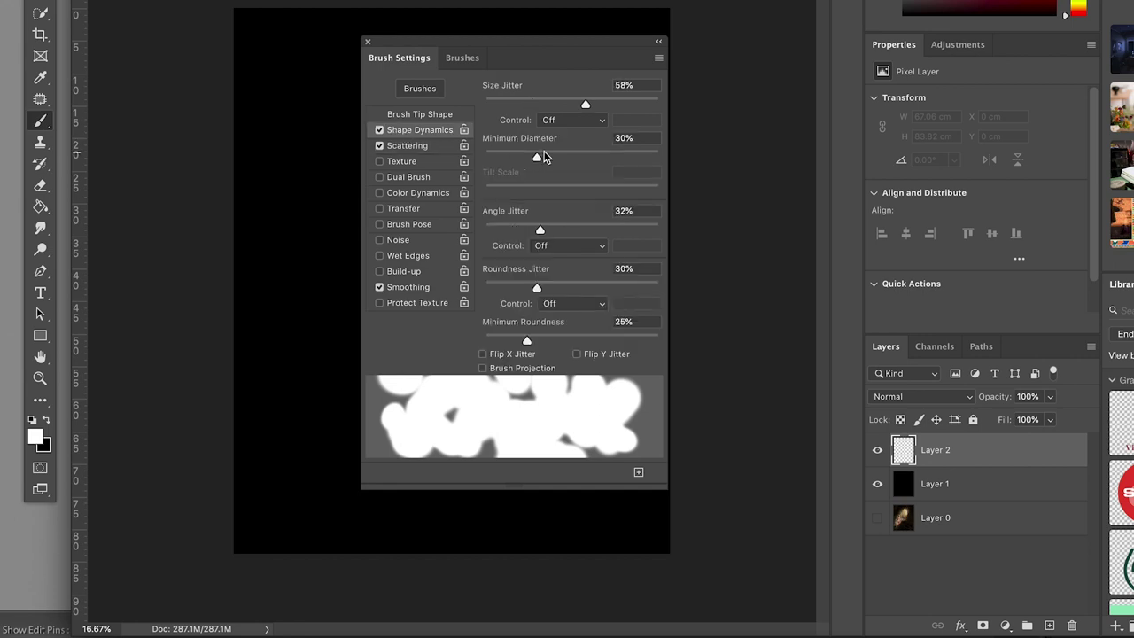
drag(542, 230, 564, 231)
mouse_move(584, 104)
mouse_down()
mouse_move(615, 103)
mouse_move(551, 107)
mouse_move(576, 107)
mouse_up()
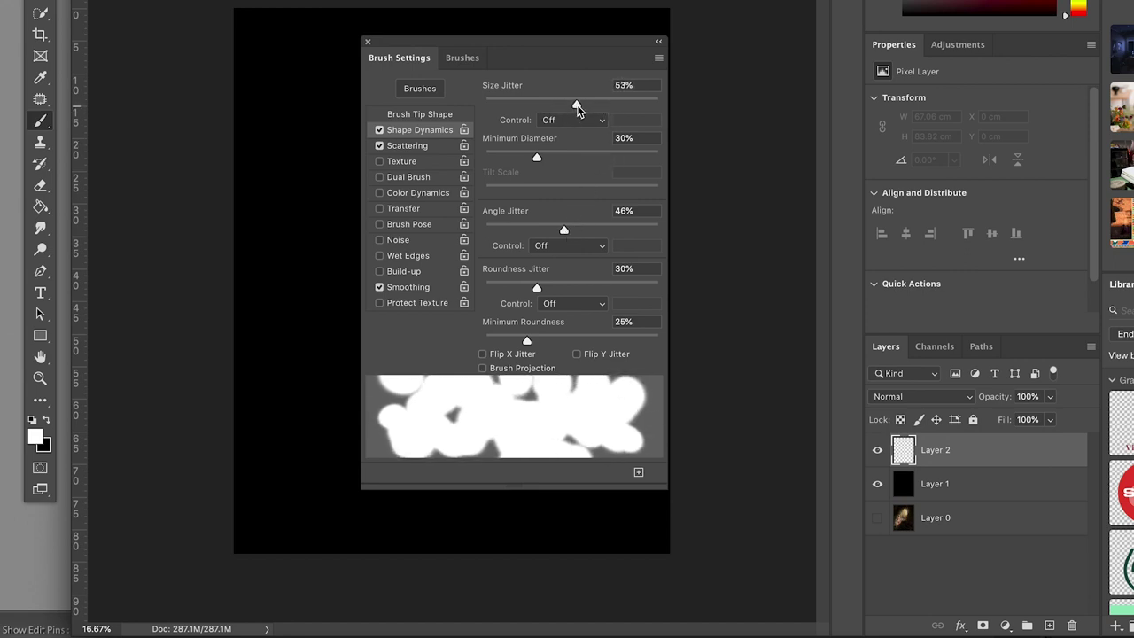
click(369, 44)
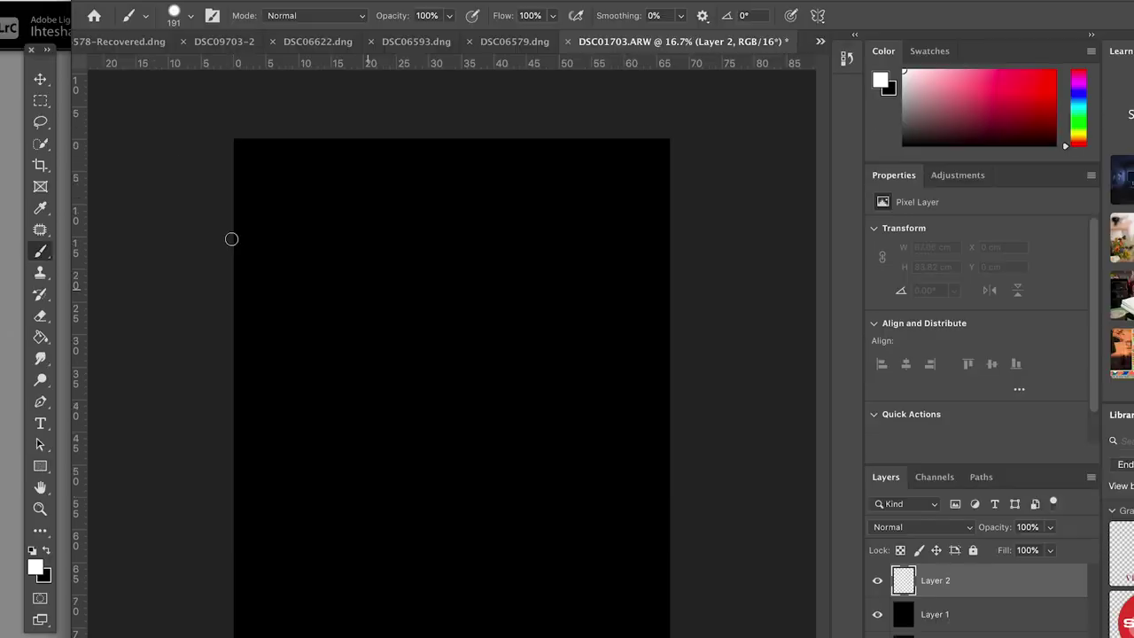
- Set the brush to about 444 px and paint white dabs near the top of the canvas
click(190, 15)
click(253, 68)
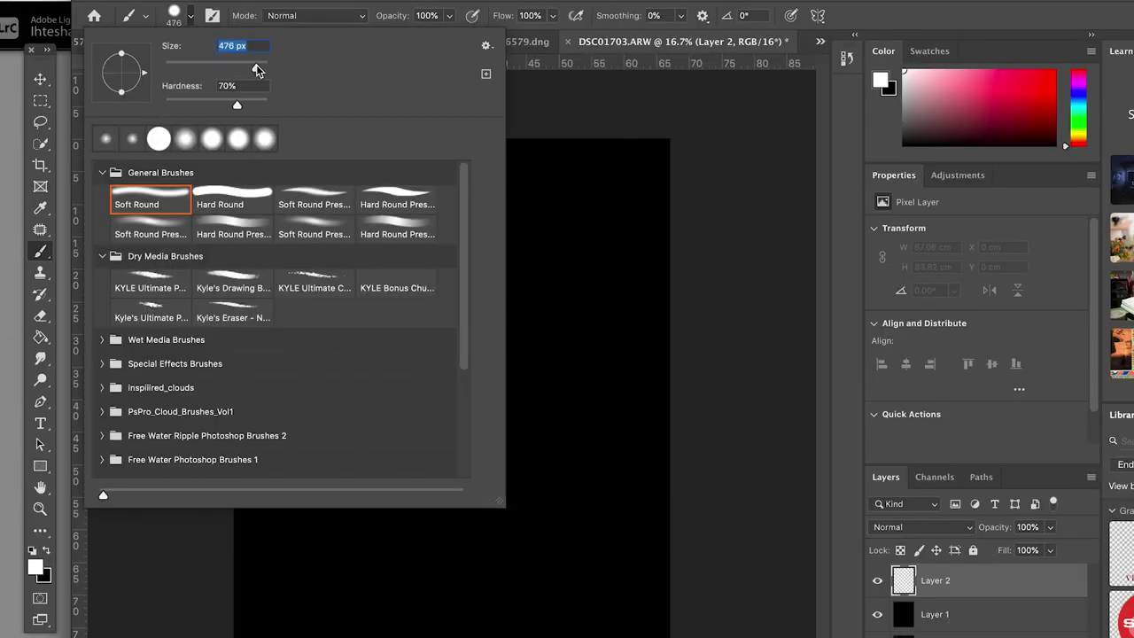
click(259, 68)
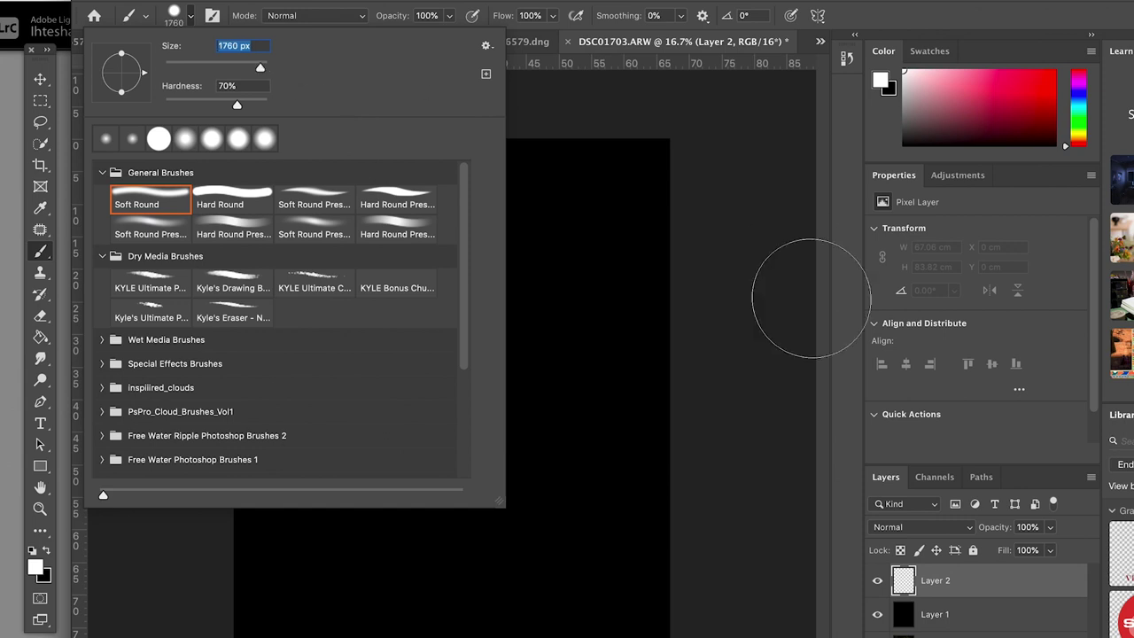
drag(261, 71, 254, 69)
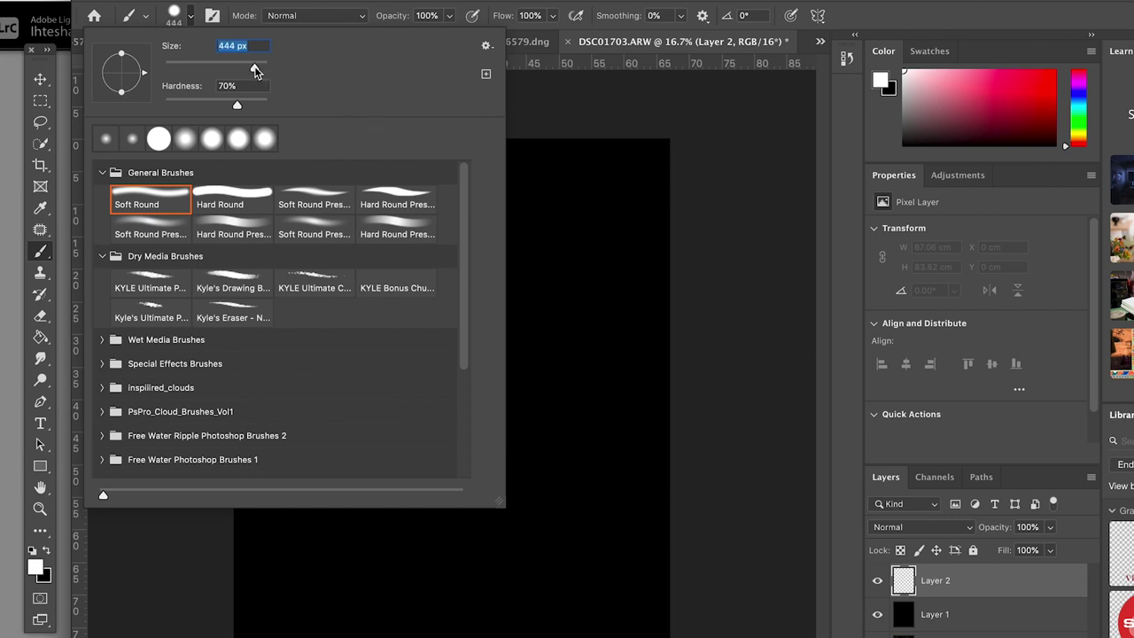
click(522, 189)
mouse_move(398, 213)
mouse_down()
mouse_move(470, 183)
mouse_move(492, 241)
mouse_move(451, 276)
mouse_up()
mouse_move(451, 145)
mouse_down()
mouse_move(474, 79)
mouse_move(386, 127)
mouse_move(393, 97)
mouse_move(478, 74)
mouse_move(401, 50)
mouse_move(437, 166)
mouse_move(389, 63)
mouse_move(438, 94)
mouse_move(437, 36)
mouse_move(416, 73)
mouse_up()
- Switch to black and dab several black spots onto the white cluster, undoing one stray stroke
key(x)
right_click(163, 25)
click(834, 75)
key(ctrl+z)
click(486, 109)
click(440, 159)
click(387, 64)
click(436, 94)
- Switch back to white and stamp more white dabs around and below the cluster
key(x)
right_click(162, 26)
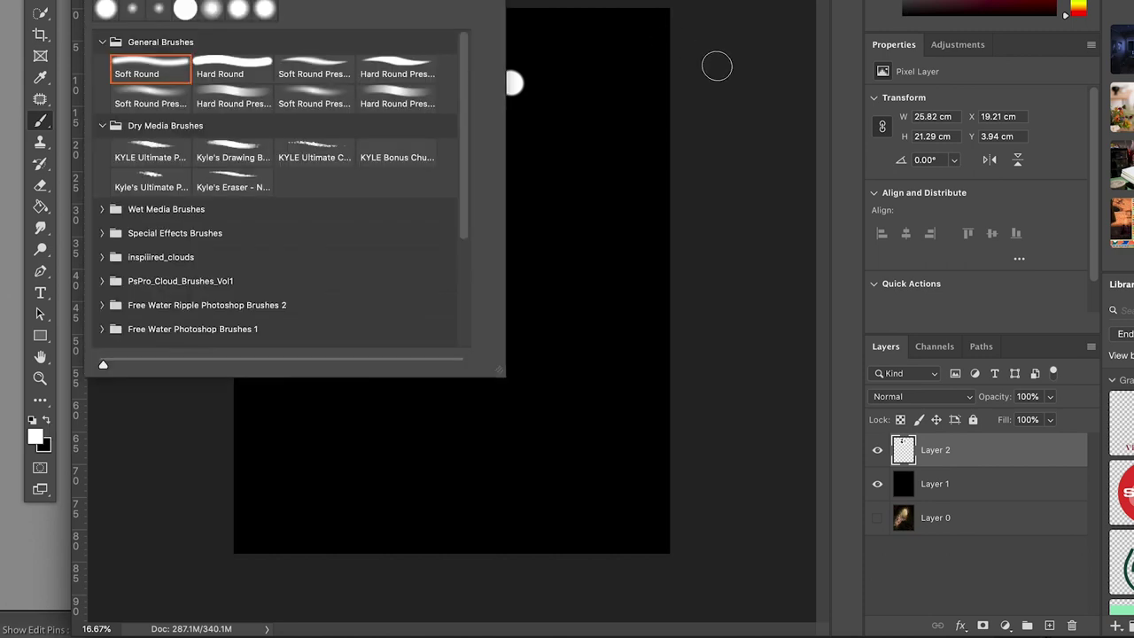
click(725, 210)
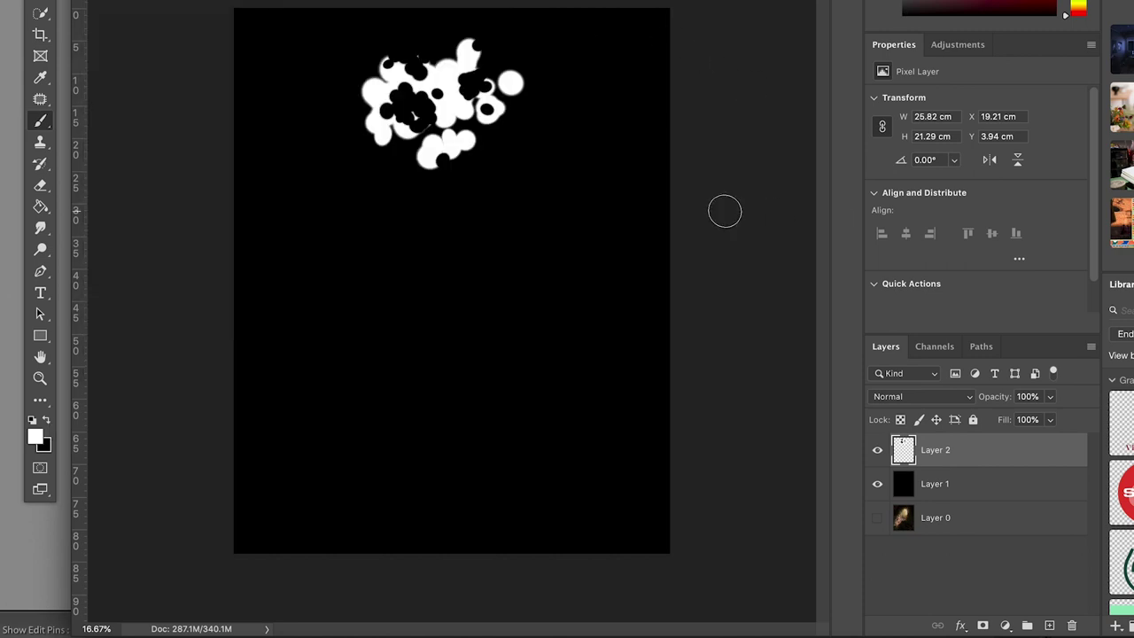
click(408, 152)
click(506, 125)
click(471, 182)
click(486, 134)
click(432, 46)
click(498, 60)
click(408, 182)
- Switch to black and punch black dabs into the cluster's right and left edges
right_click(408, 183)
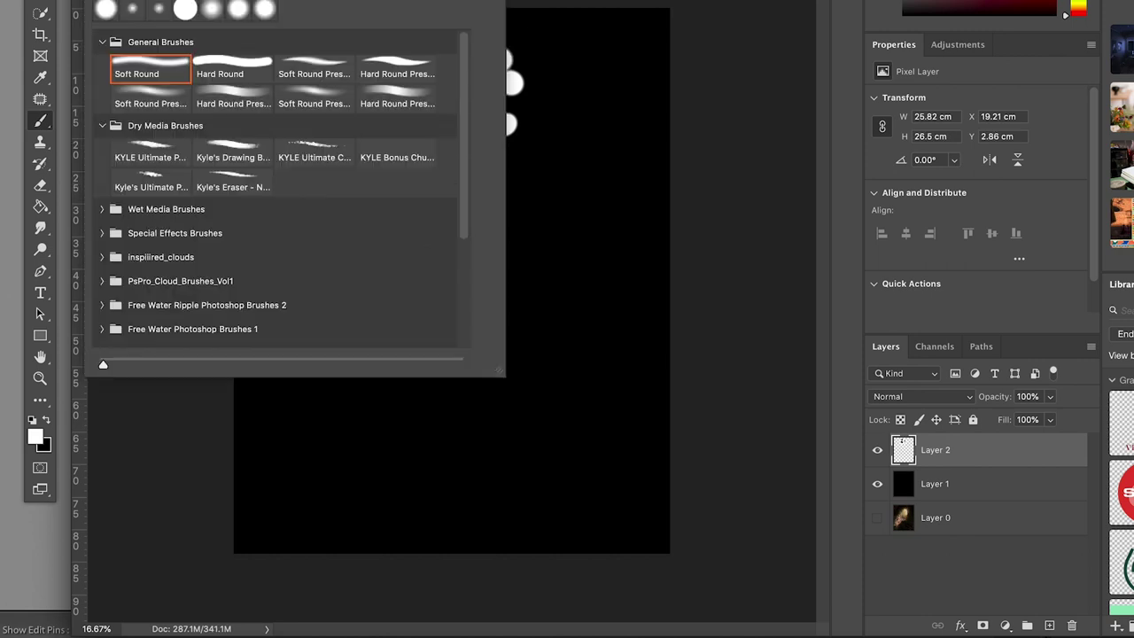
click(75, 447)
key(x)
click(515, 127)
click(352, 76)
right_click(83, 353)
click(47, 419)
right_click(84, 353)
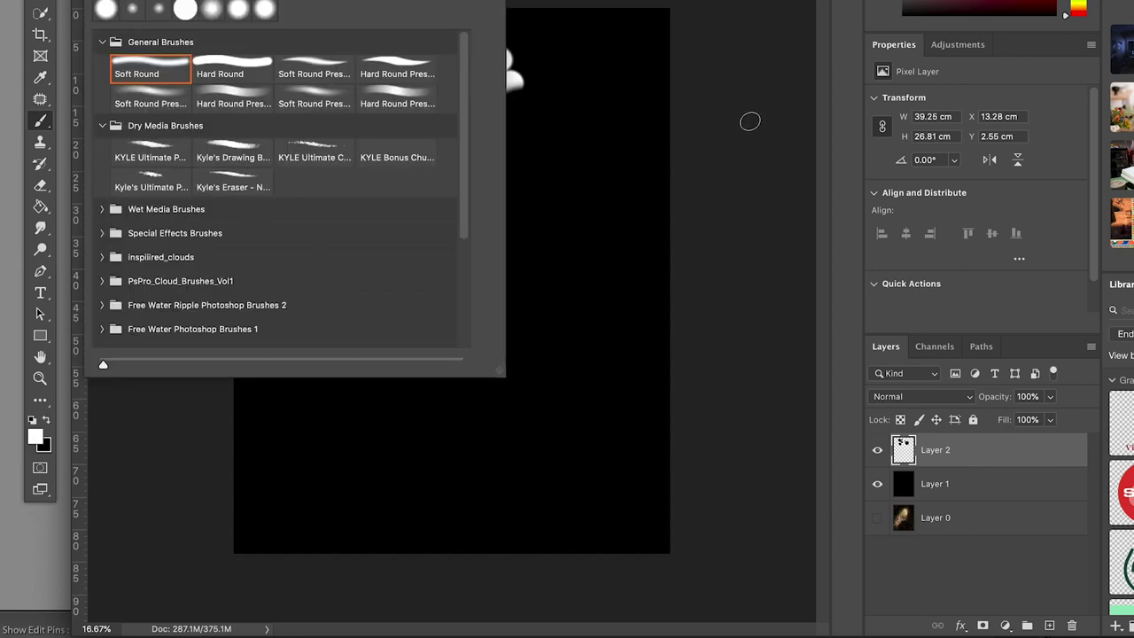
key(Escape)
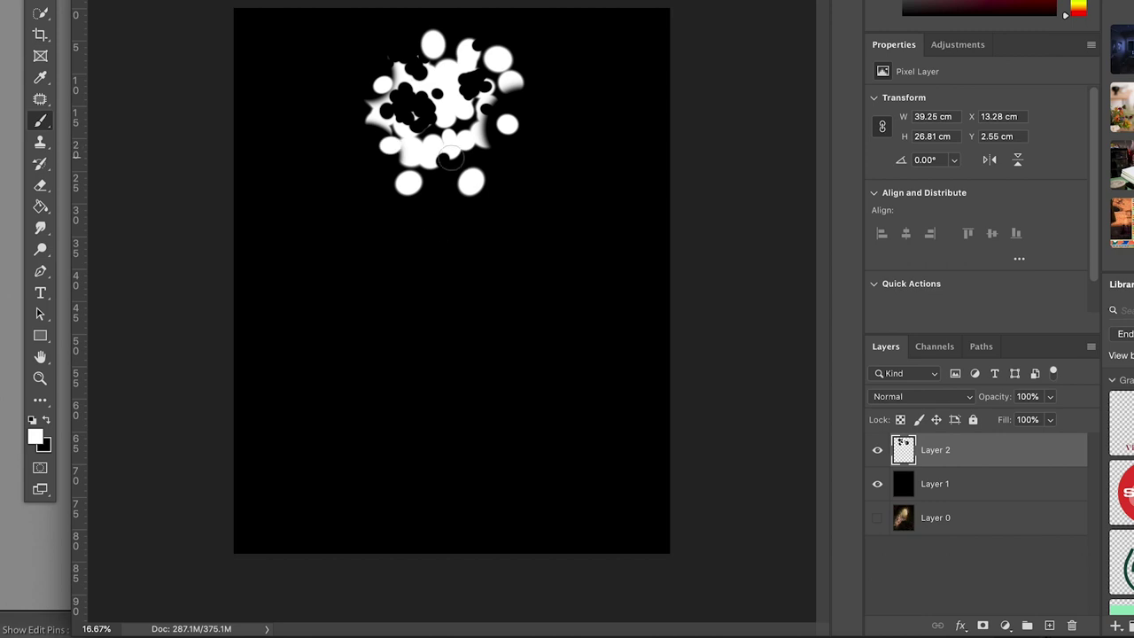
- Add a white dab over the black spots, then dab five more black spots across the cluster
click(432, 102)
right_click(83, 354)
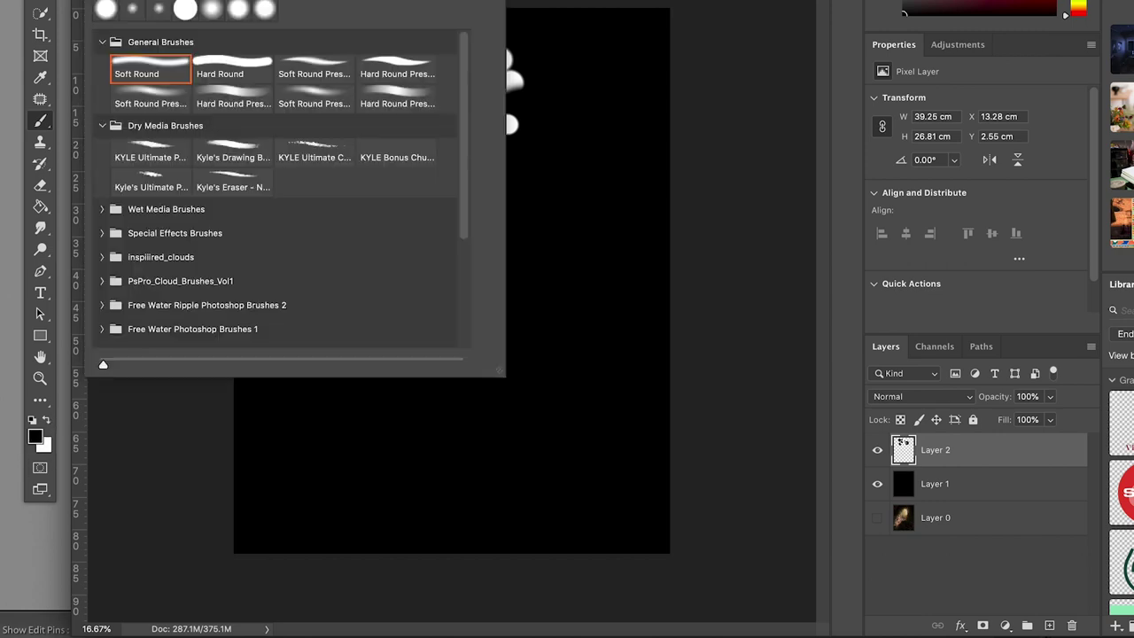
key(Escape)
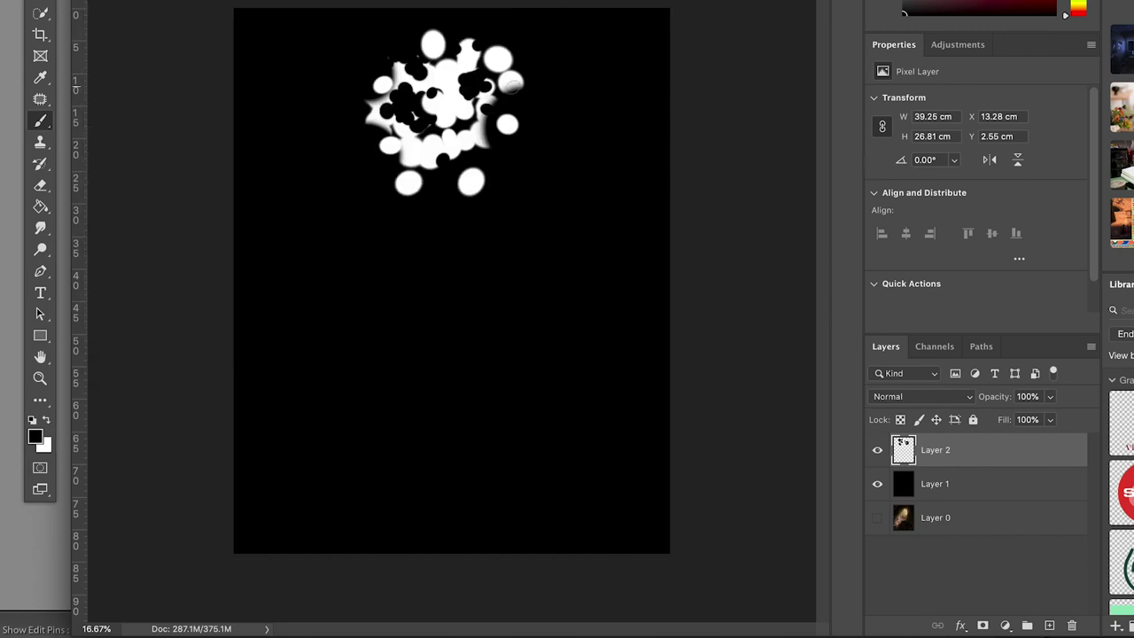
click(504, 55)
click(403, 181)
click(456, 138)
click(434, 49)
click(447, 108)
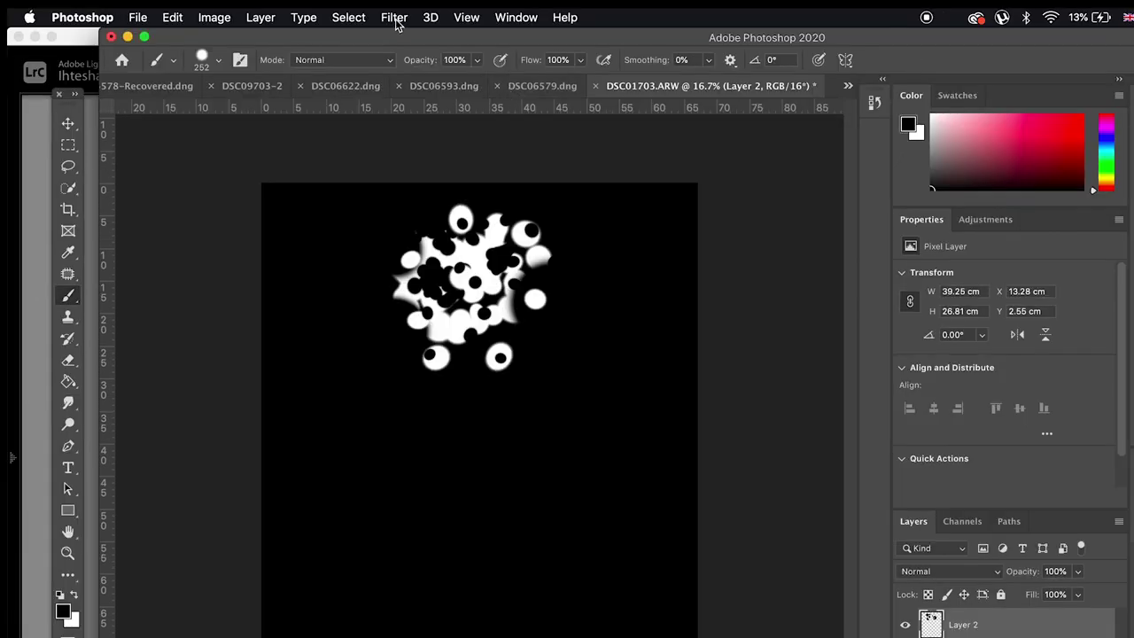
- Apply a Zoom Radial Blur to Layer 2 with Amount 67 and the centre set near the top
click(394, 18)
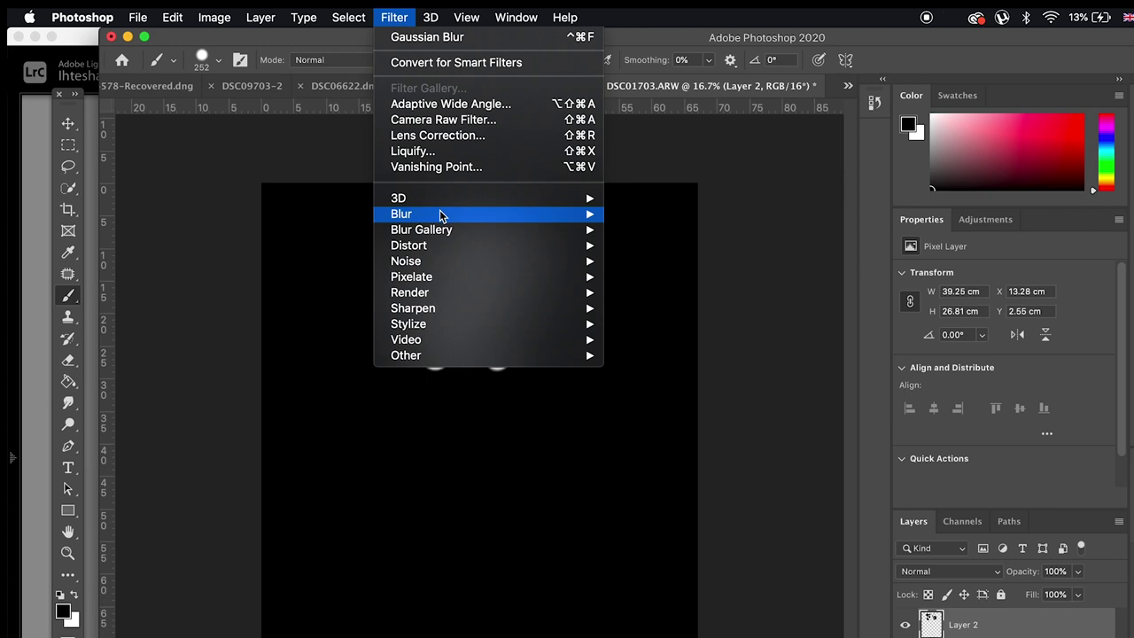
mouse_move(441, 213)
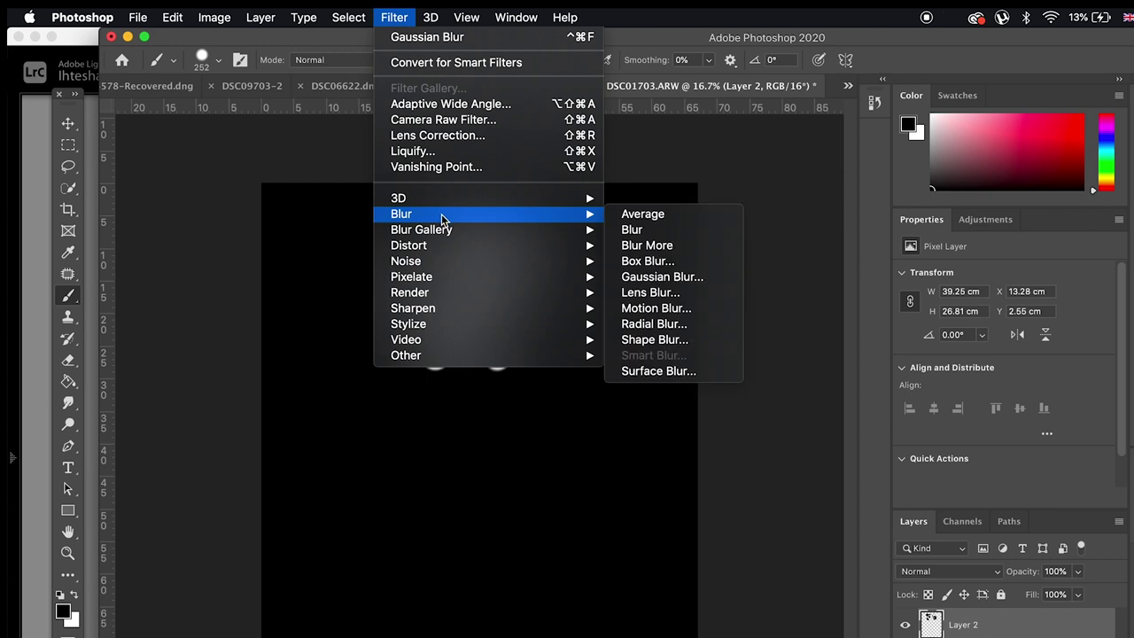
click(653, 324)
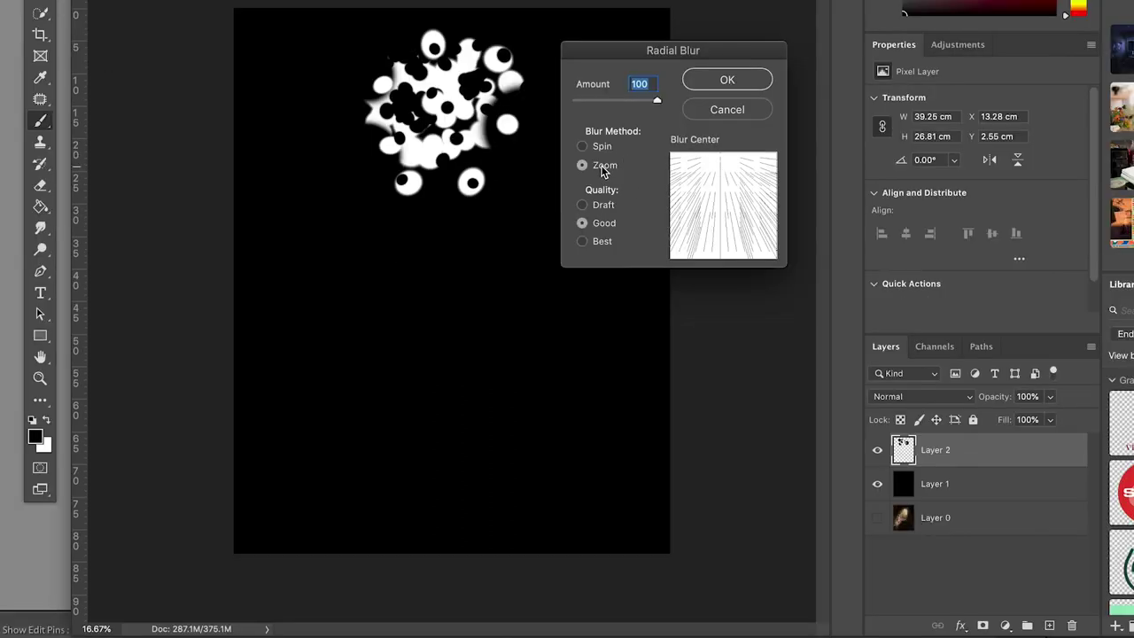
mouse_move(720, 167)
mouse_down()
mouse_move(724, 206)
mouse_move(723, 154)
mouse_up()
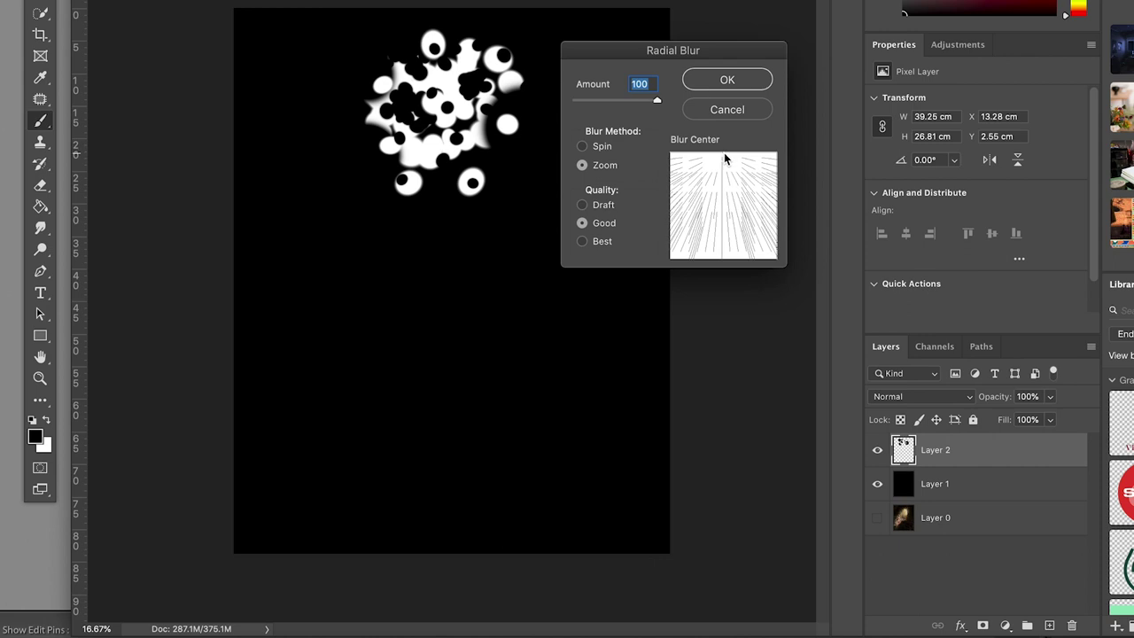
drag(656, 100, 708, 99)
click(742, 86)
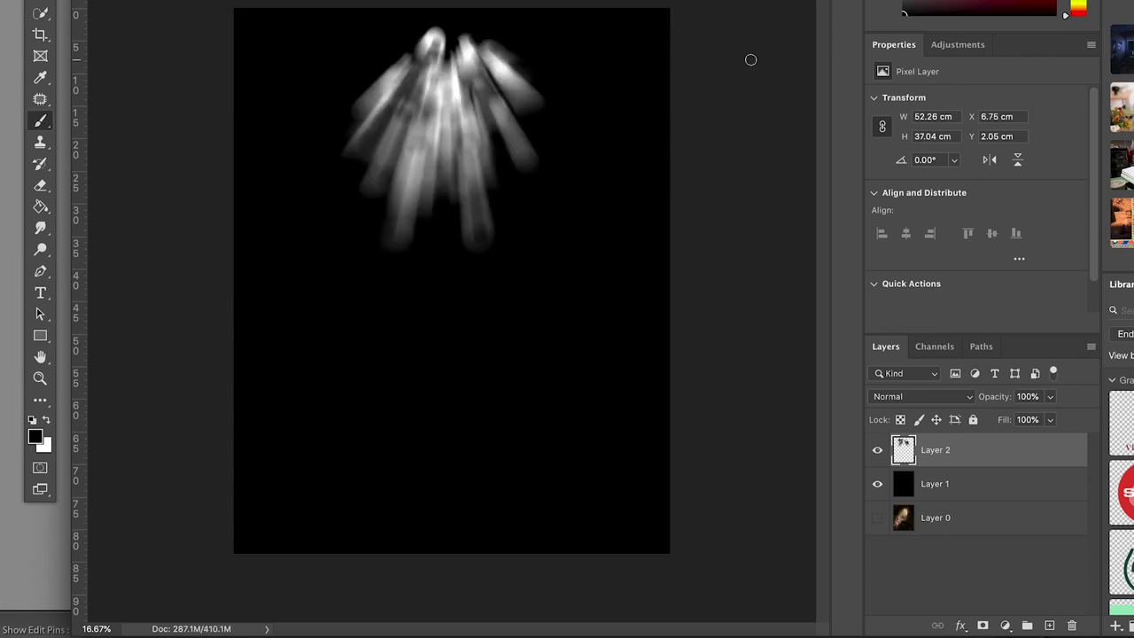
click(366, 7)
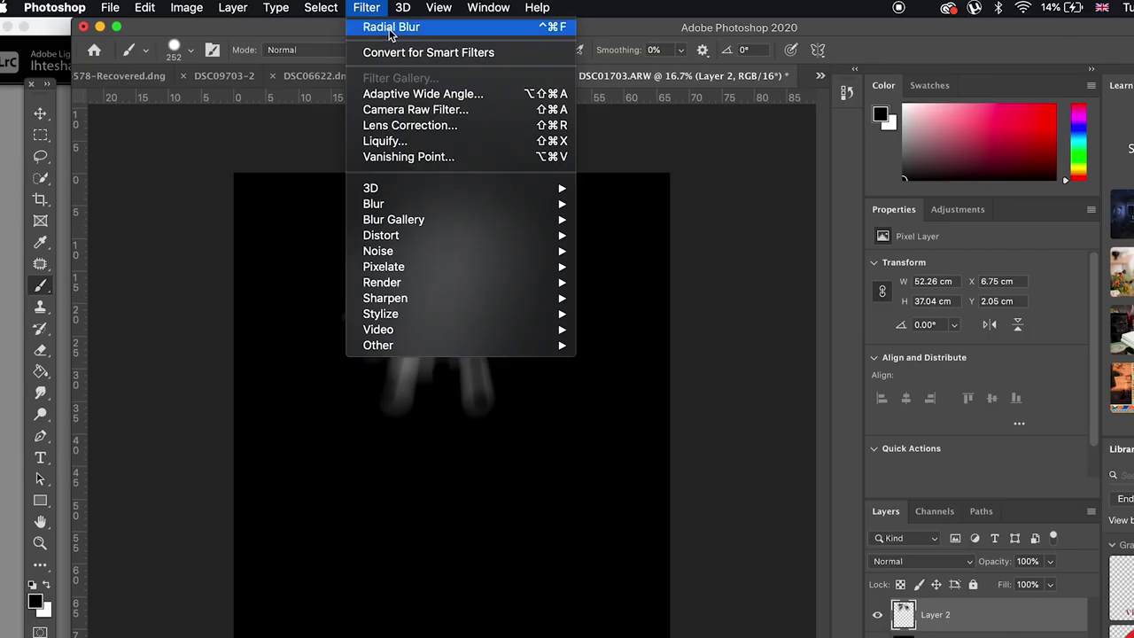
- Reapply the radial blur, stretch the rays taller and narrower, hide Layer 1 and show Layer 0
click(390, 29)
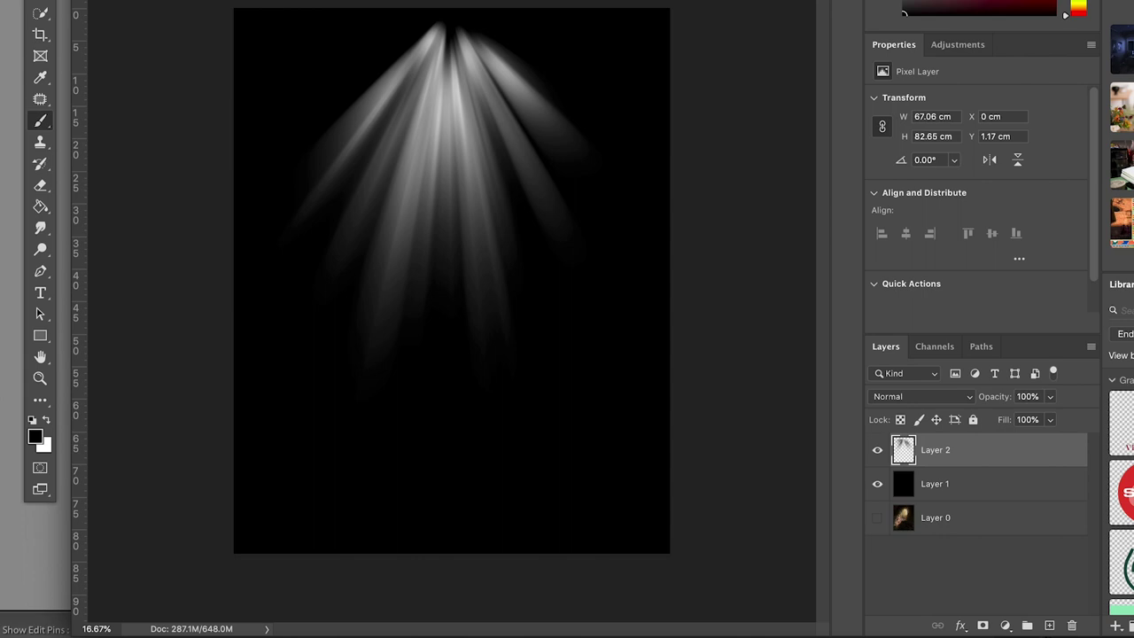
key(super+t)
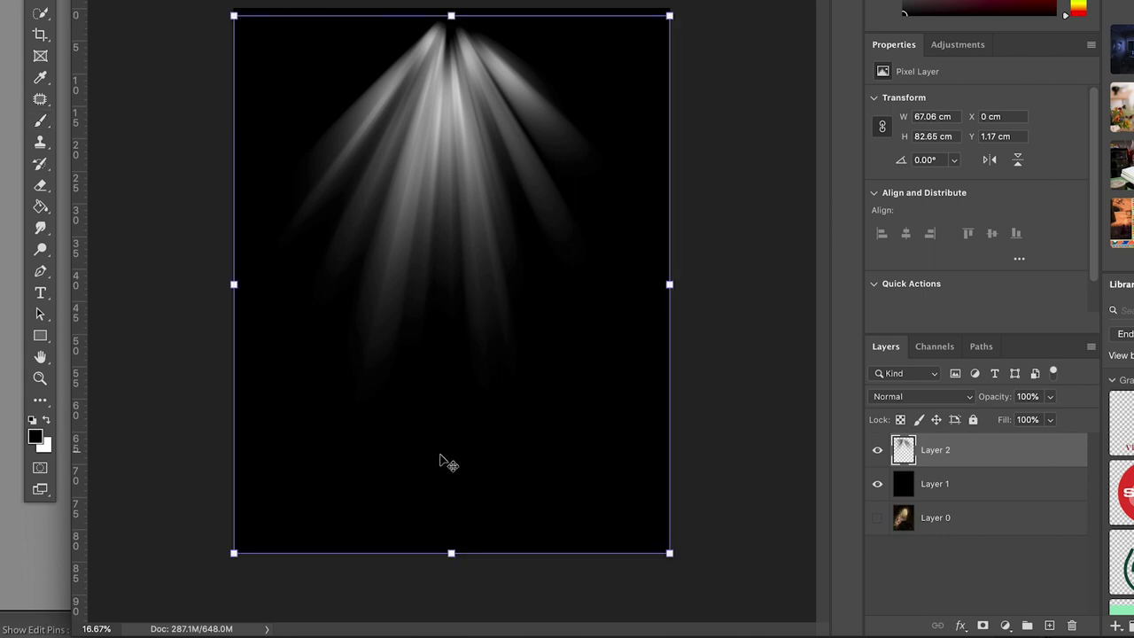
drag(449, 555, 451, 637)
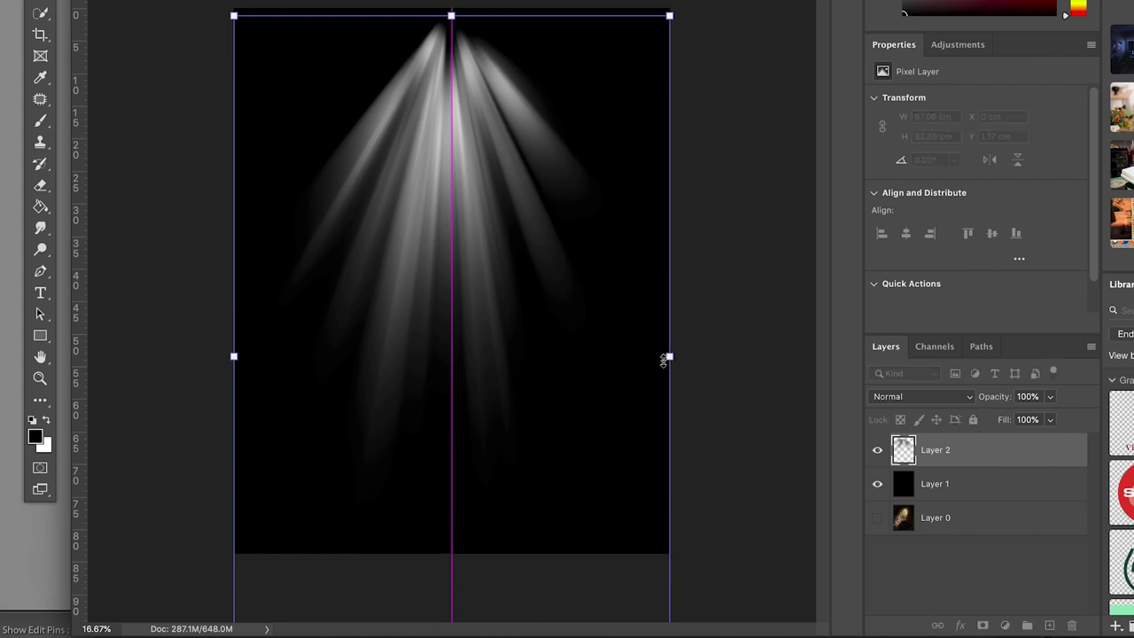
drag(663, 360, 658, 357)
drag(233, 357, 245, 356)
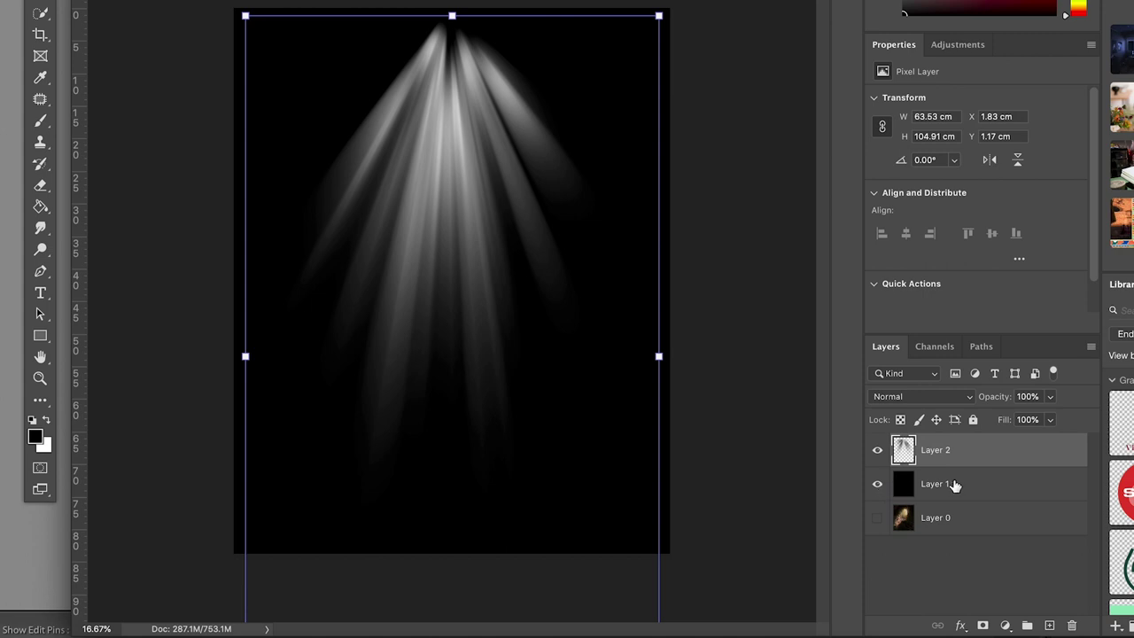
click(878, 486)
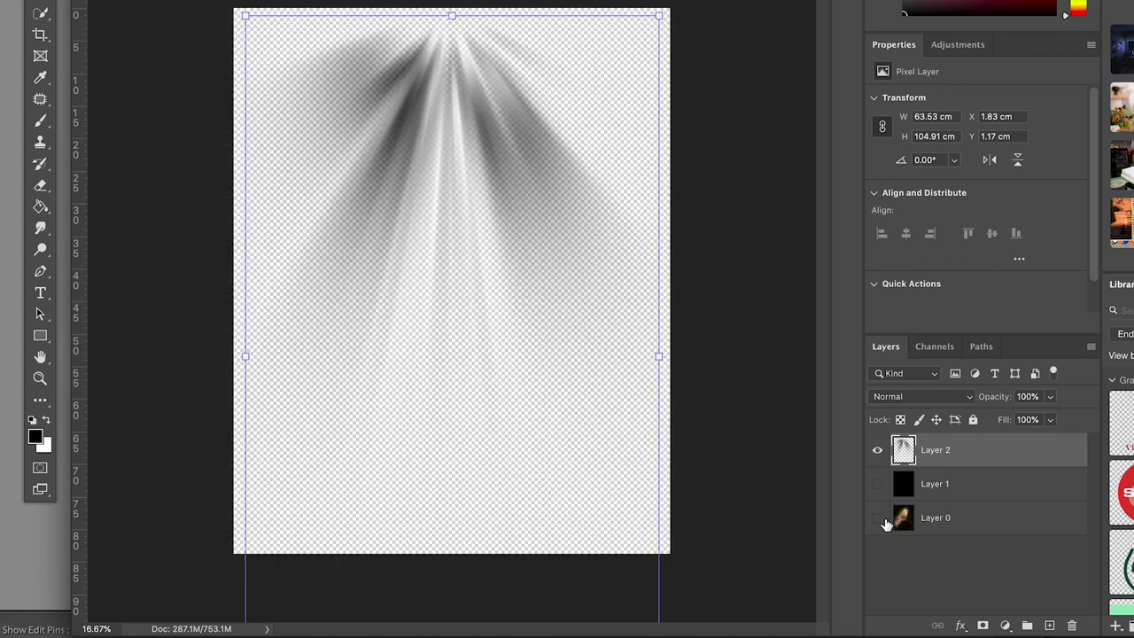
click(878, 519)
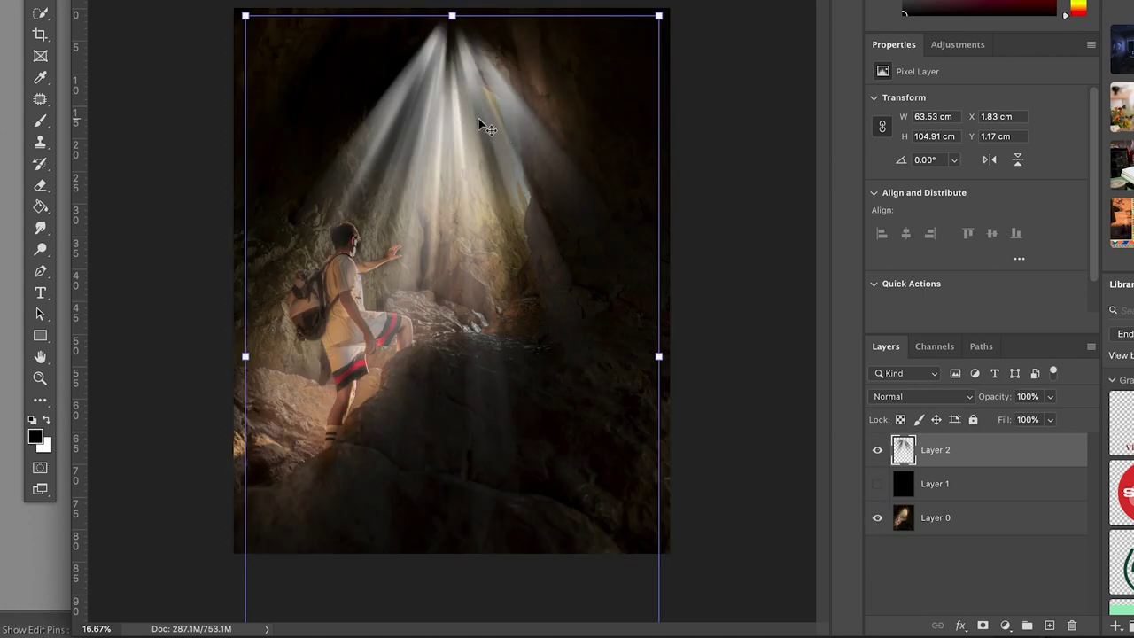
- Set Layer 2 to Screen, then rotate the rays clockwise, narrow them and move them toward the cave opening
click(930, 403)
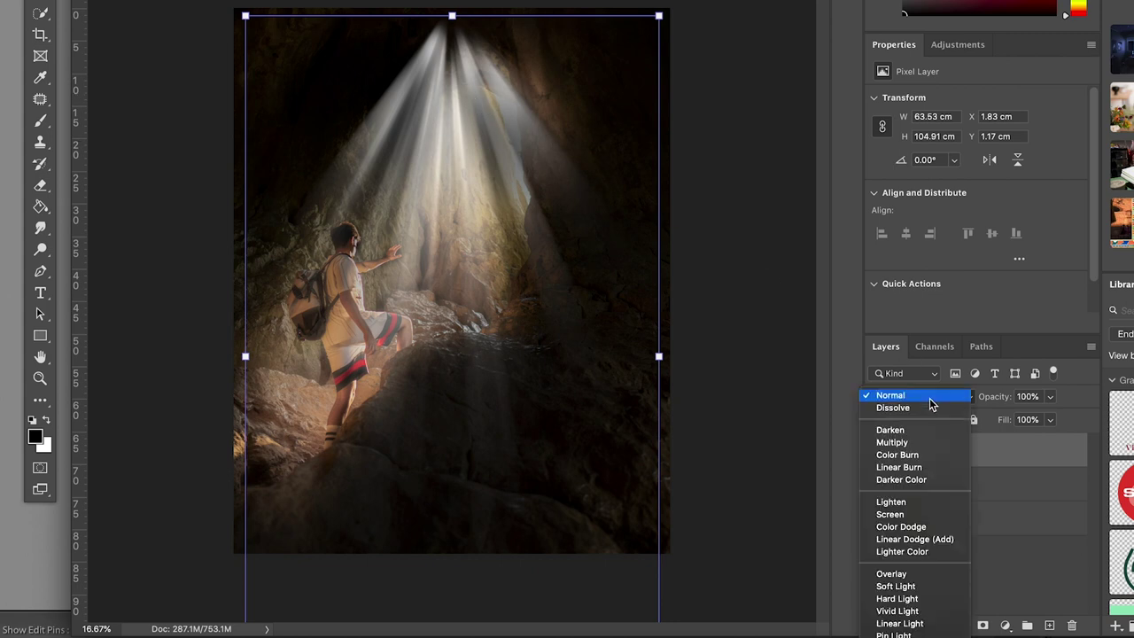
click(902, 515)
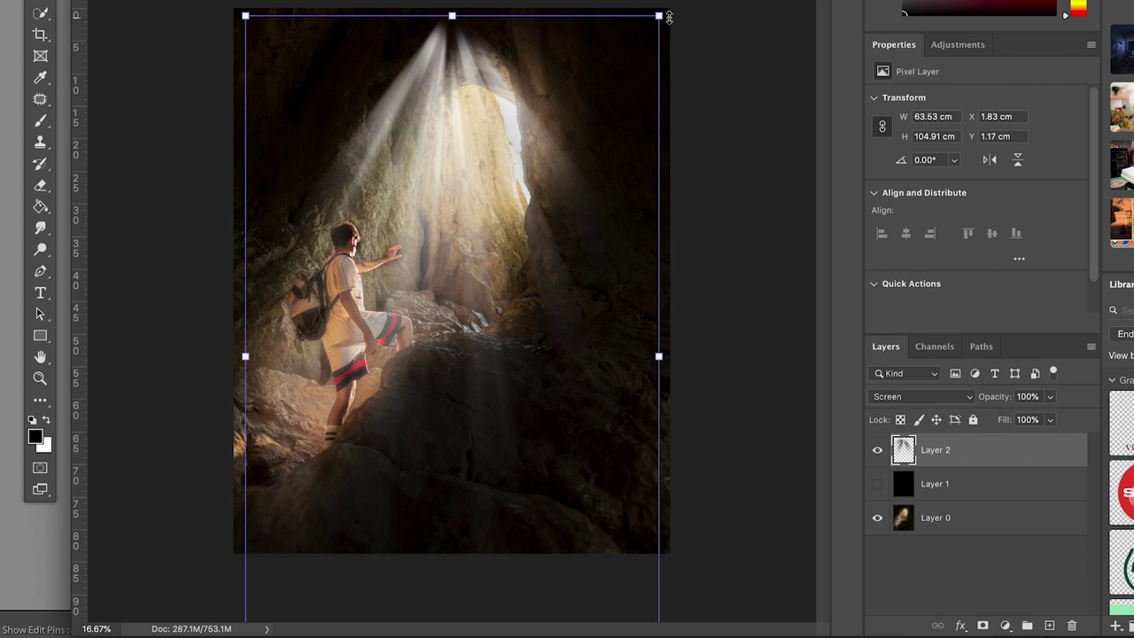
drag(669, 14, 810, 181)
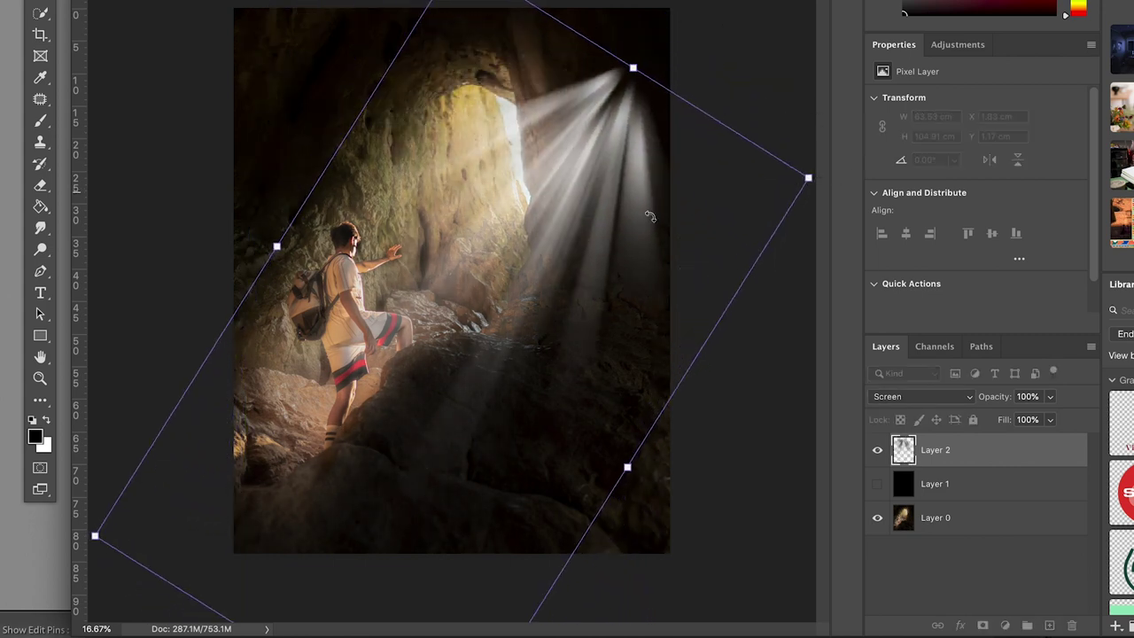
drag(551, 229, 562, 201)
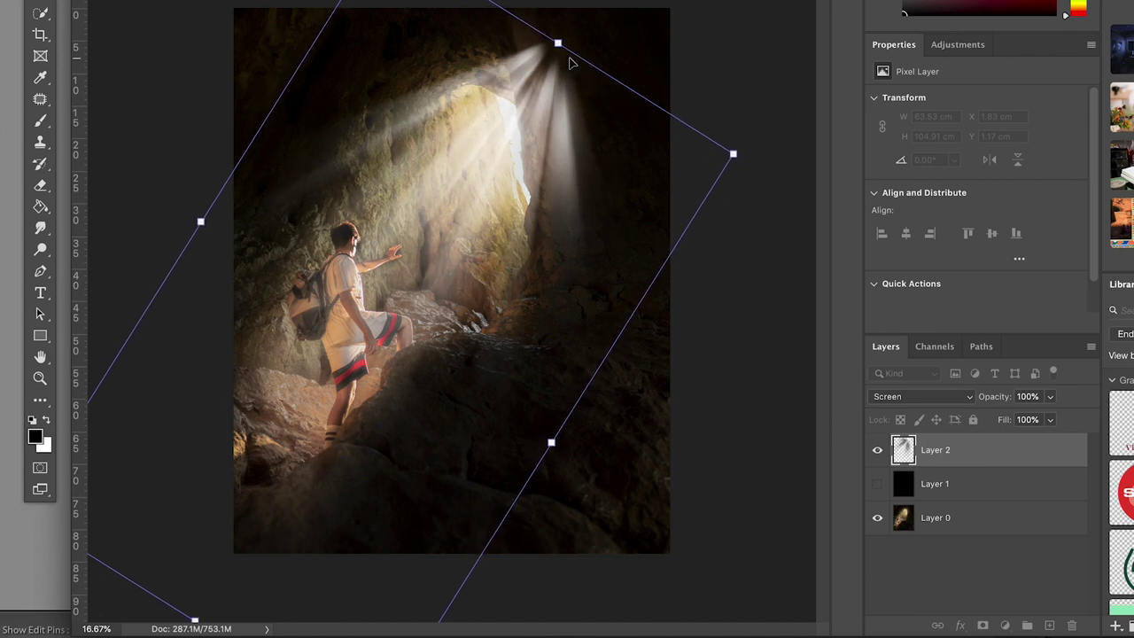
drag(551, 440, 482, 395)
drag(449, 235, 475, 238)
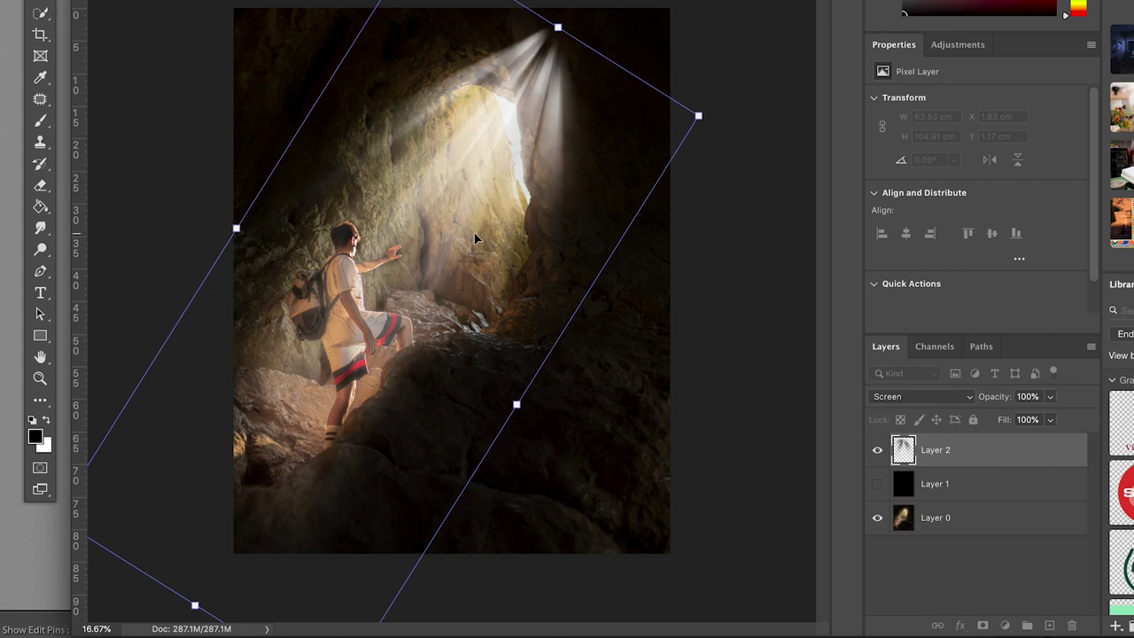
- Lengthen the rotated rays, nudge them up and right, and commit the transform
key(super+minus)
drag(257, 527, 142, 630)
drag(441, 251, 445, 243)
key(Return)
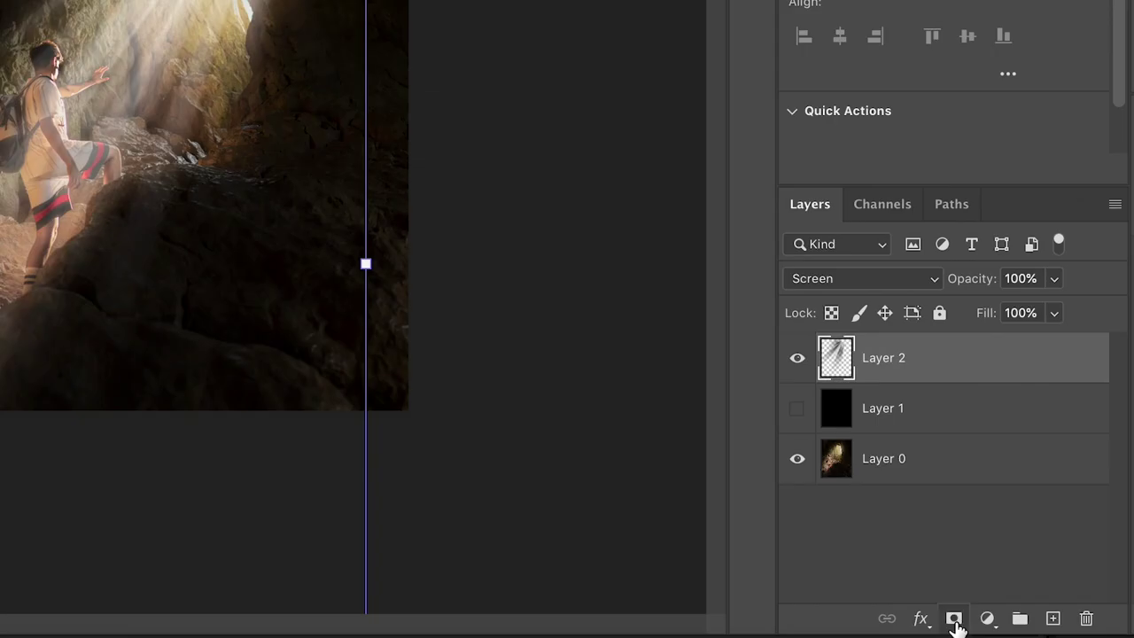
- Add a layer mask to Layer 2 and paint out the glow right of the cave opening with a black Soft Round brush
click(954, 619)
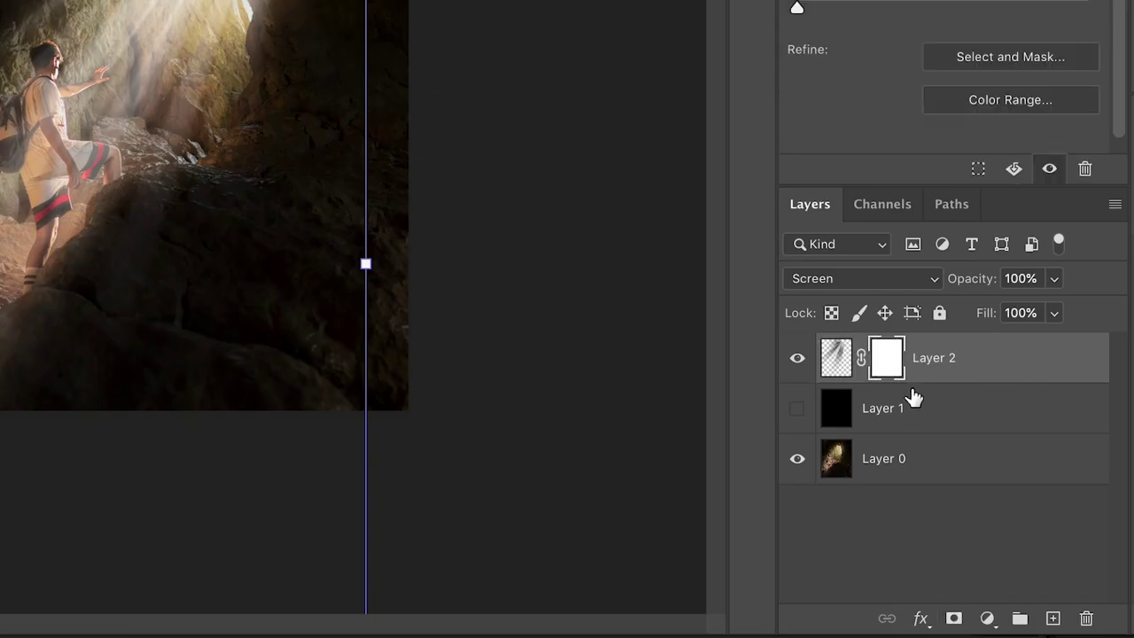
key(b)
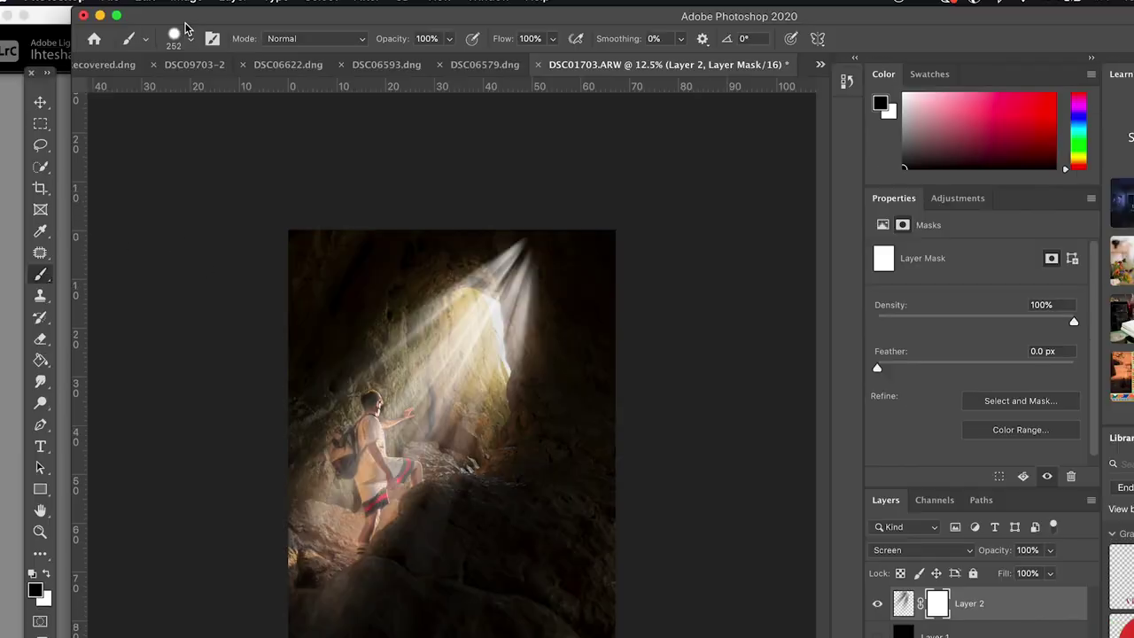
click(186, 39)
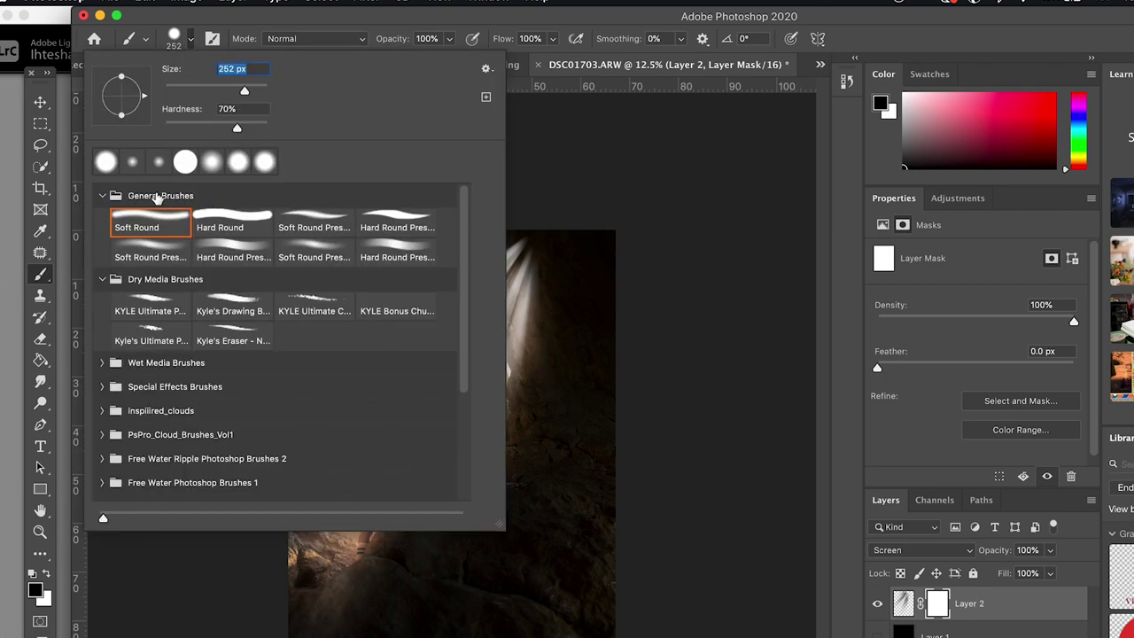
double_click(156, 230)
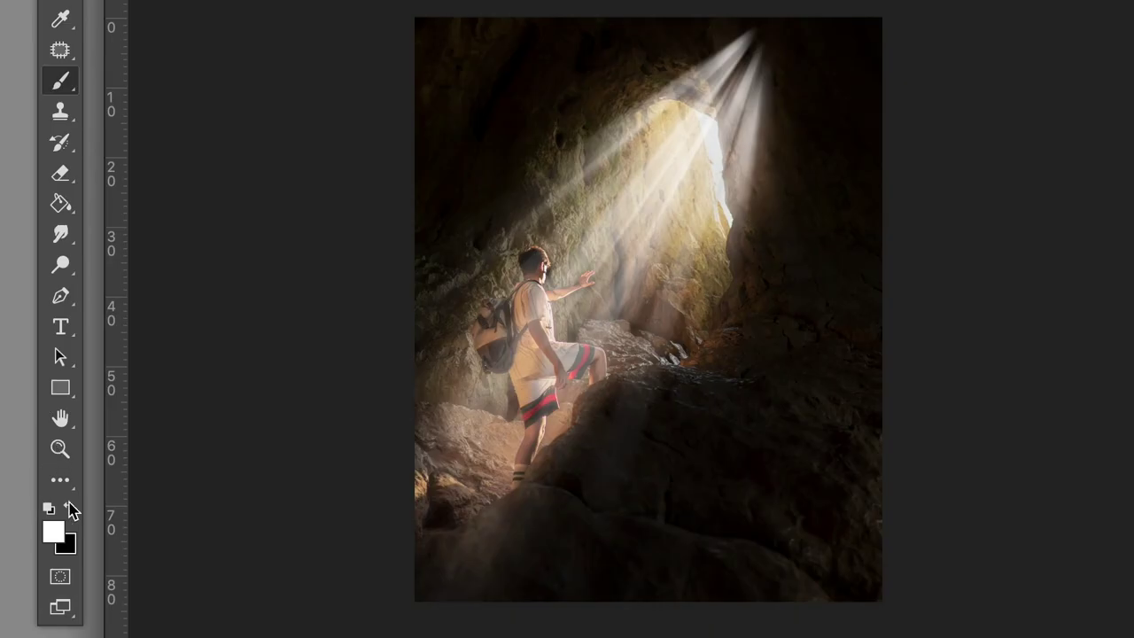
click(70, 505)
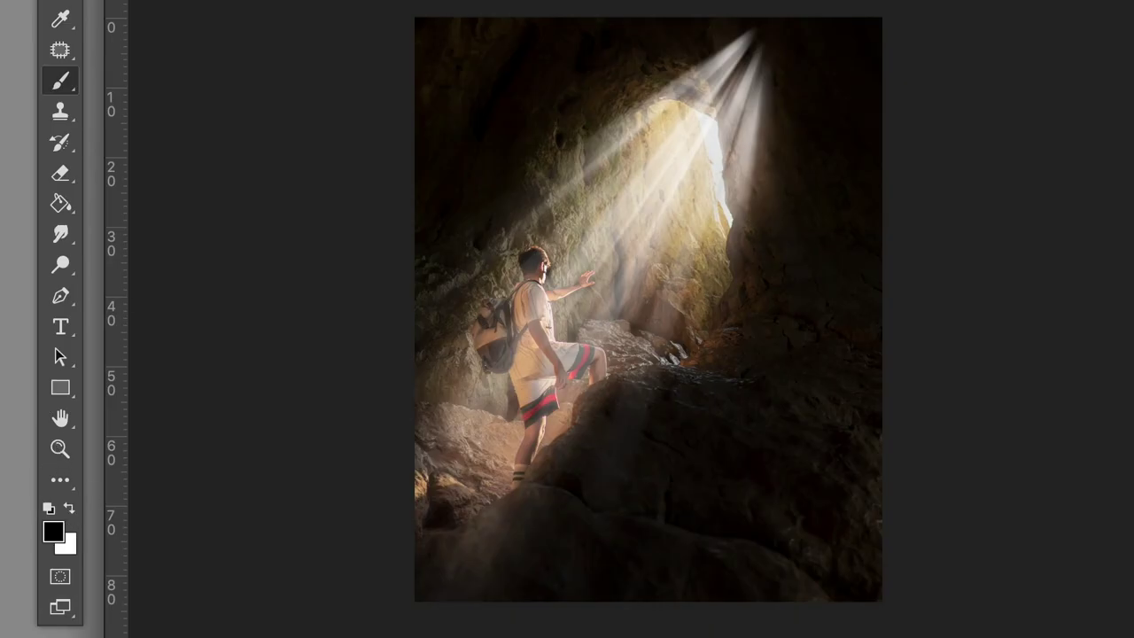
mouse_move(549, 94)
mouse_down()
mouse_move(544, 126)
mouse_move(511, 85)
mouse_move(467, 89)
mouse_move(536, 94)
mouse_move(541, 161)
mouse_up()
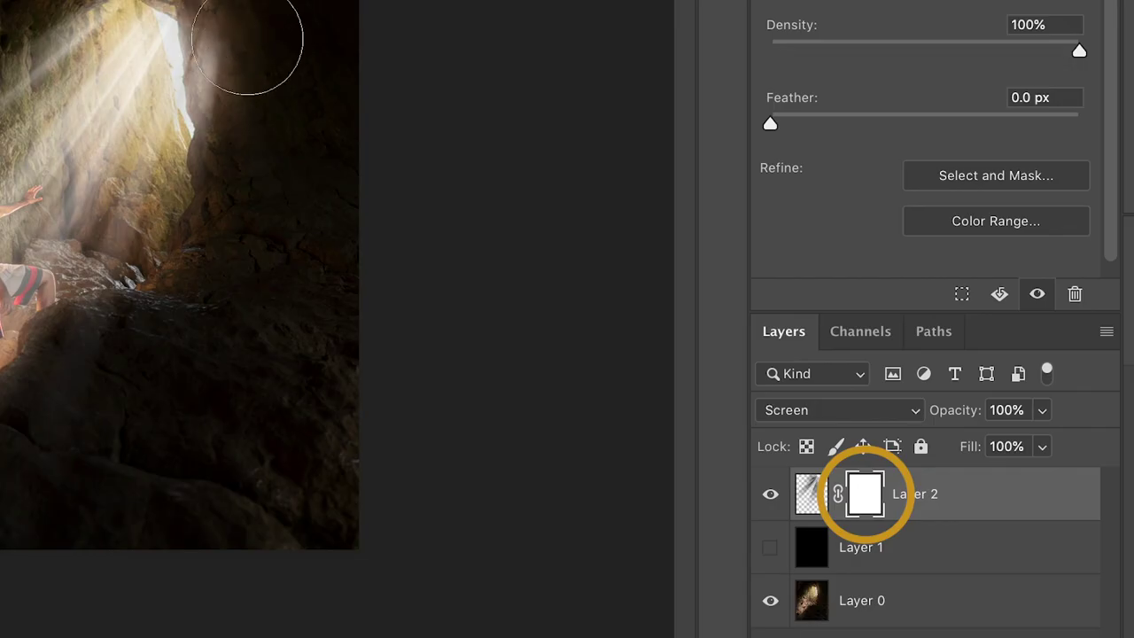
mouse_move(248, 38)
mouse_down()
mouse_move(258, 91)
mouse_move(292, 71)
mouse_move(293, 114)
mouse_move(242, 321)
mouse_move(299, 127)
mouse_move(115, 339)
mouse_move(69, 488)
mouse_move(13, 522)
mouse_up()
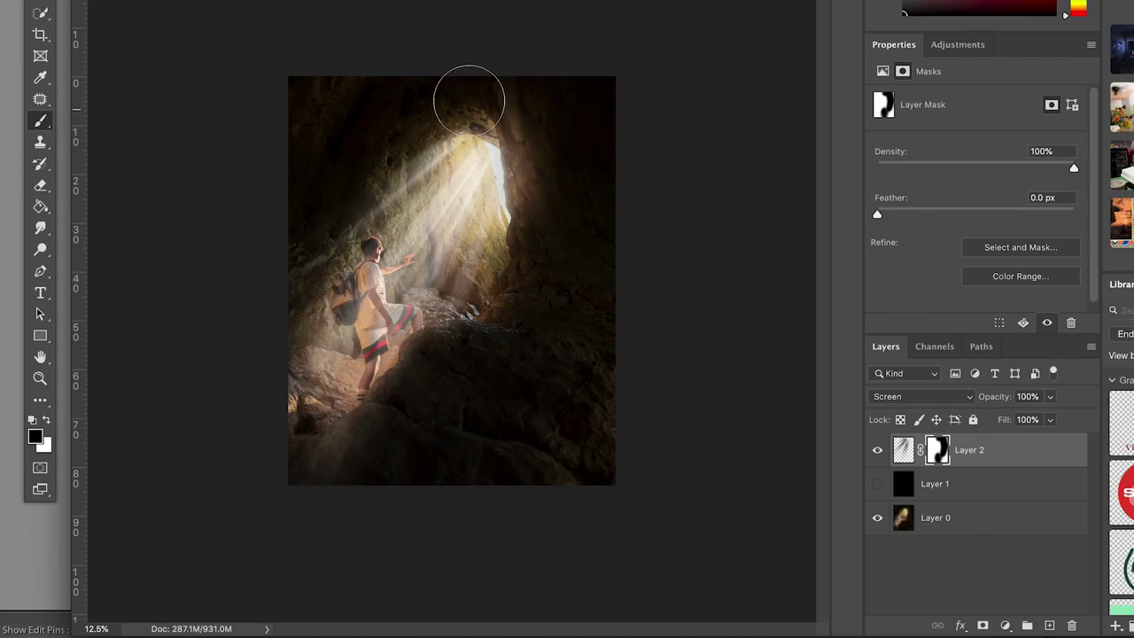
- Rotate the rays about 1.5° clockwise and lower Layer 2's opacity to 64%
key(ctrl+t)
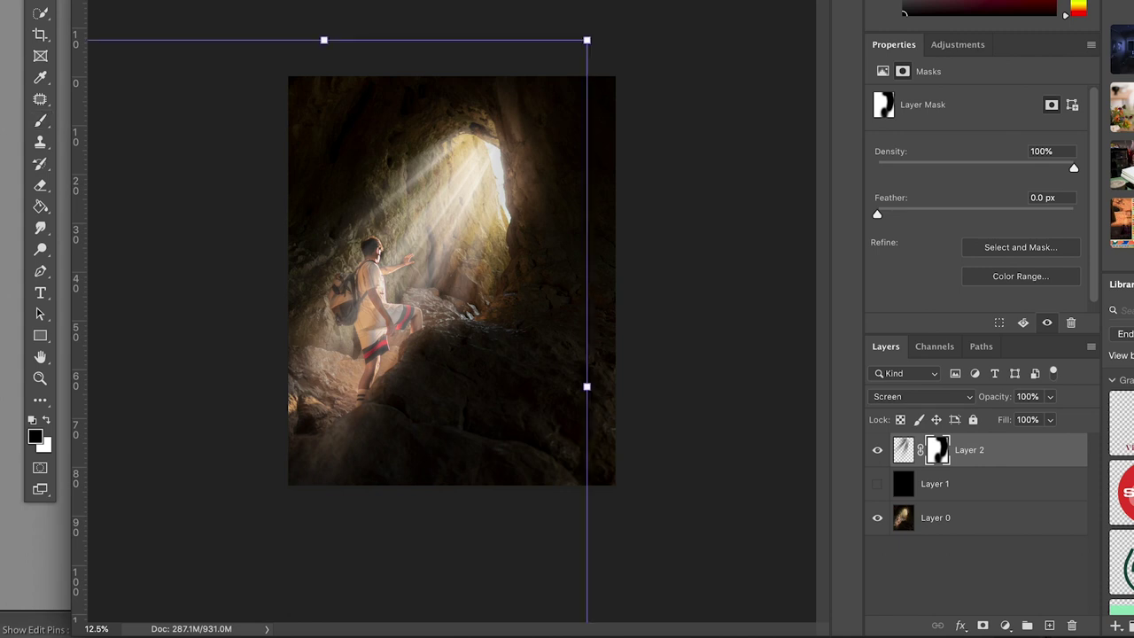
drag(599, 33, 606, 40)
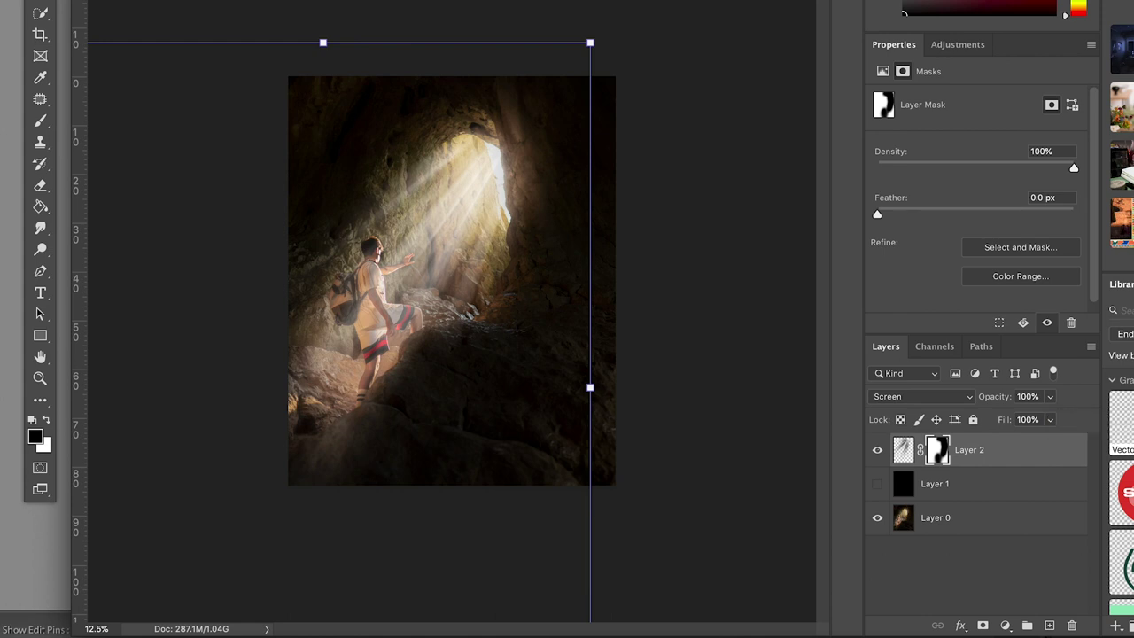
click(1050, 398)
click(1019, 417)
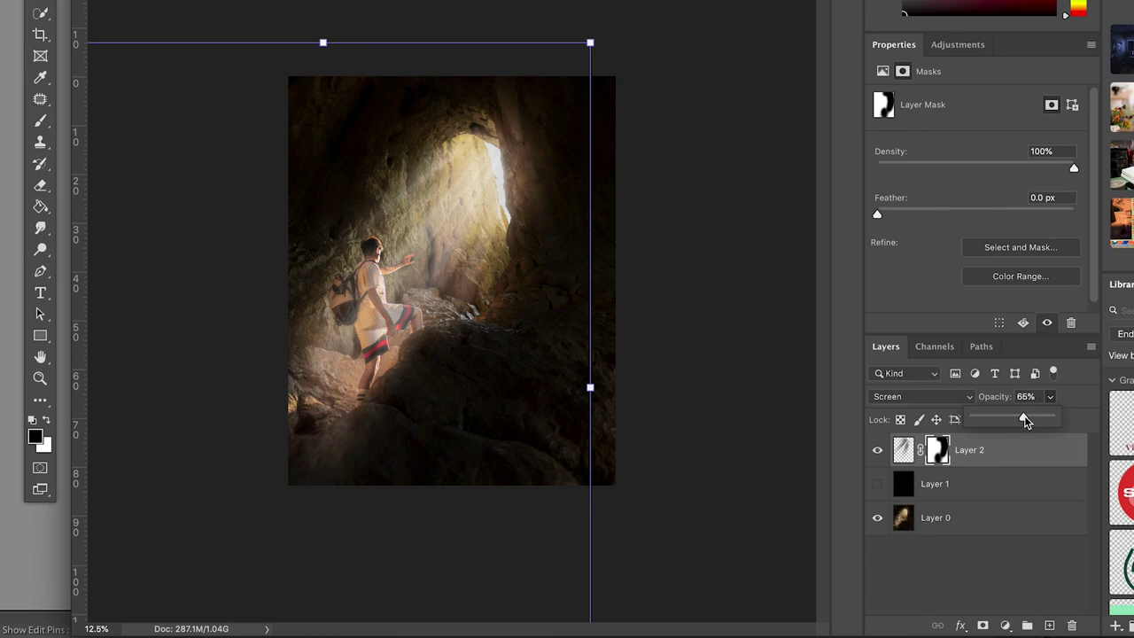
drag(1022, 414, 1014, 417)
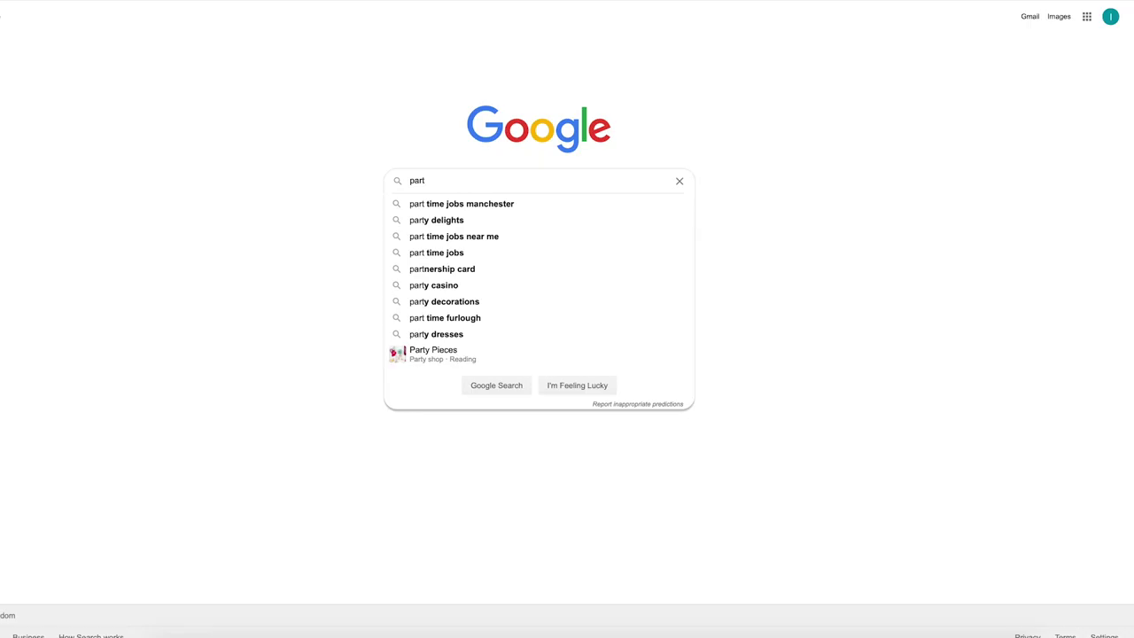
- Search Google Images for 'particle overlay' and preview the 'Dust Particles pack, overlay background' image
text(cle)
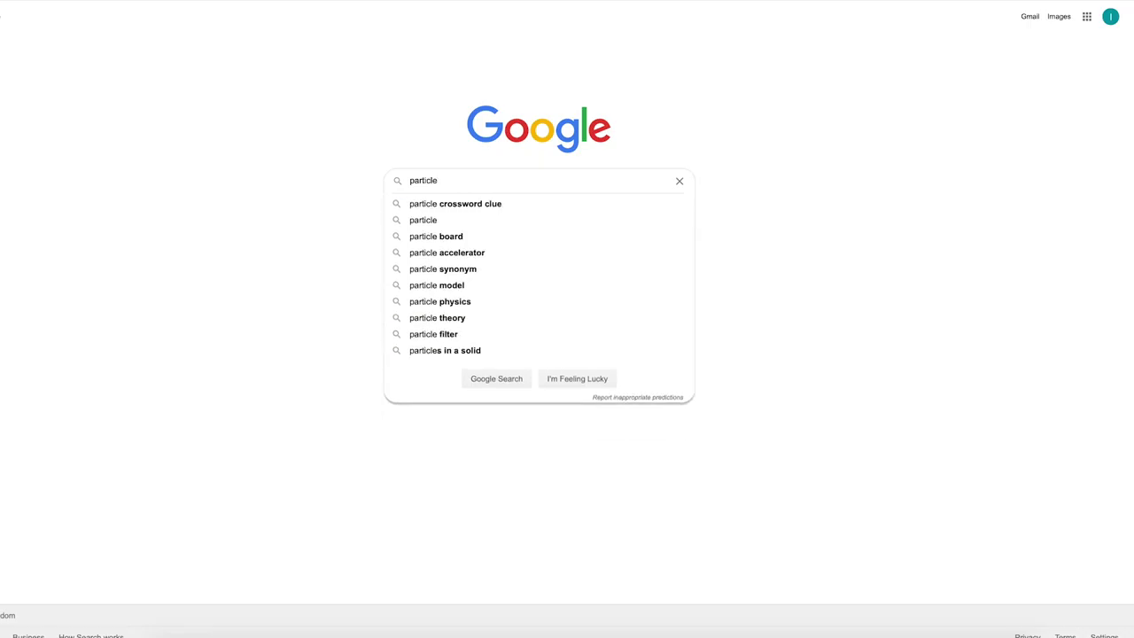
text( overlay)
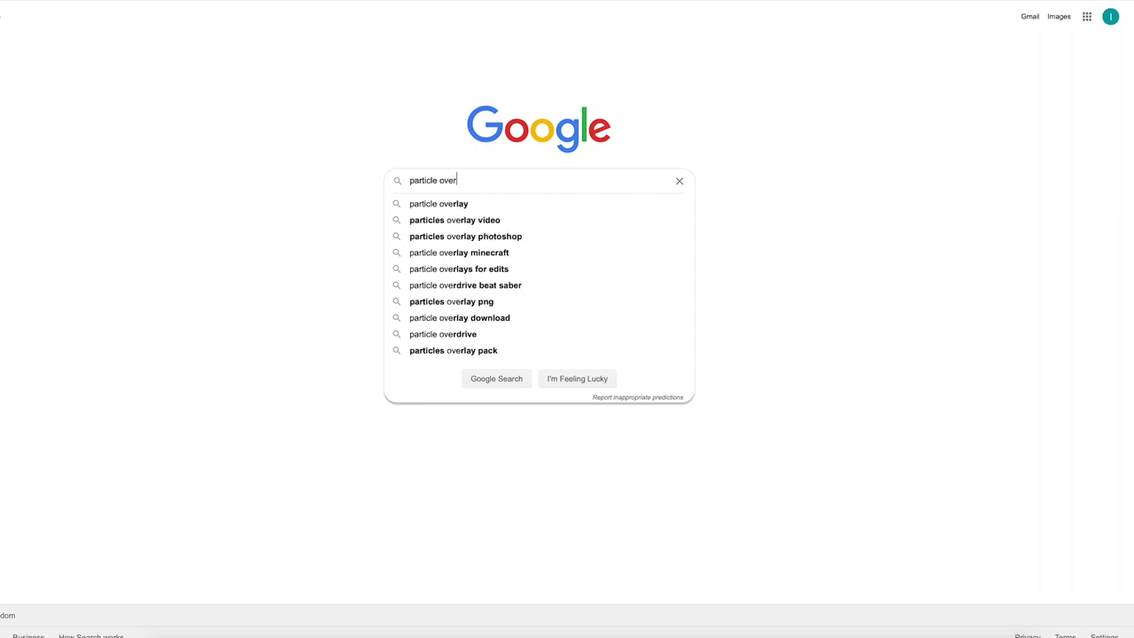
key(Return)
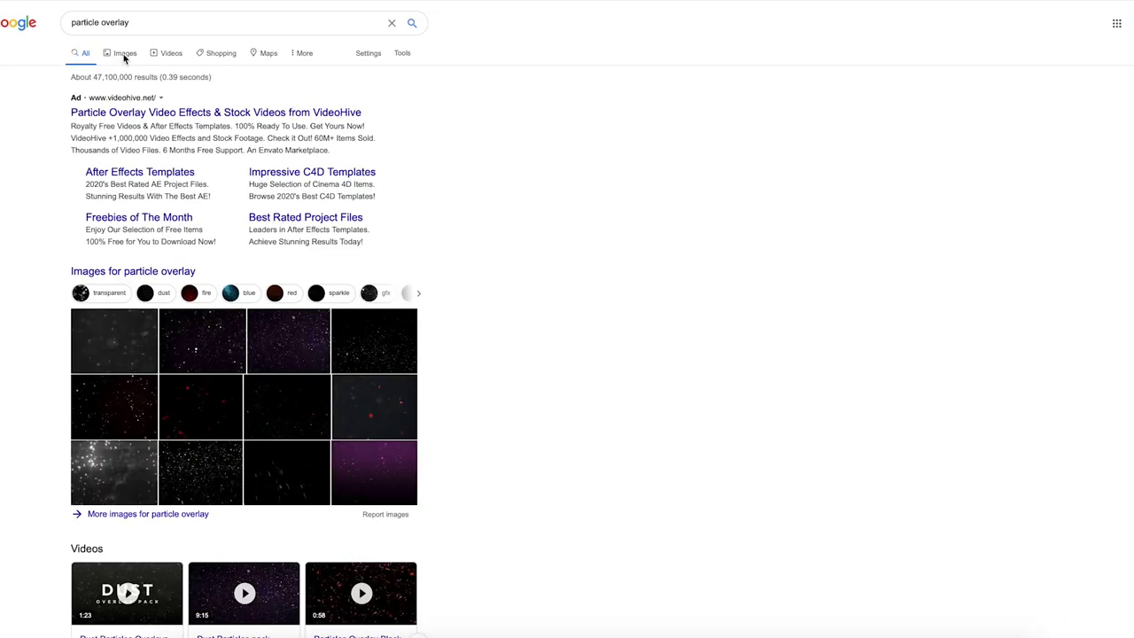
click(124, 57)
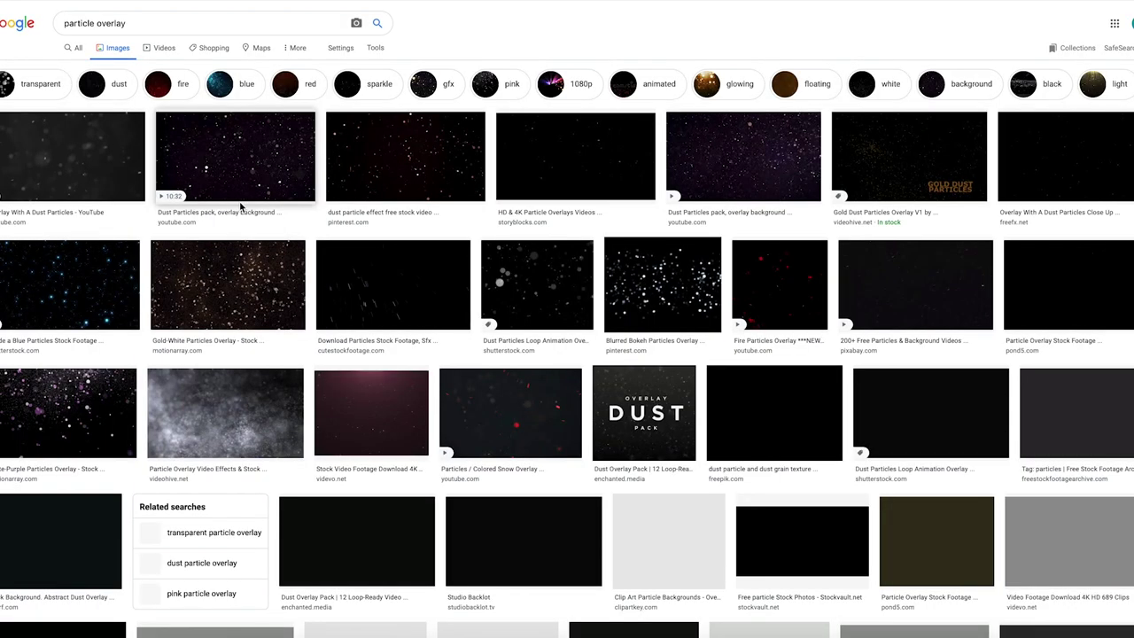
click(267, 171)
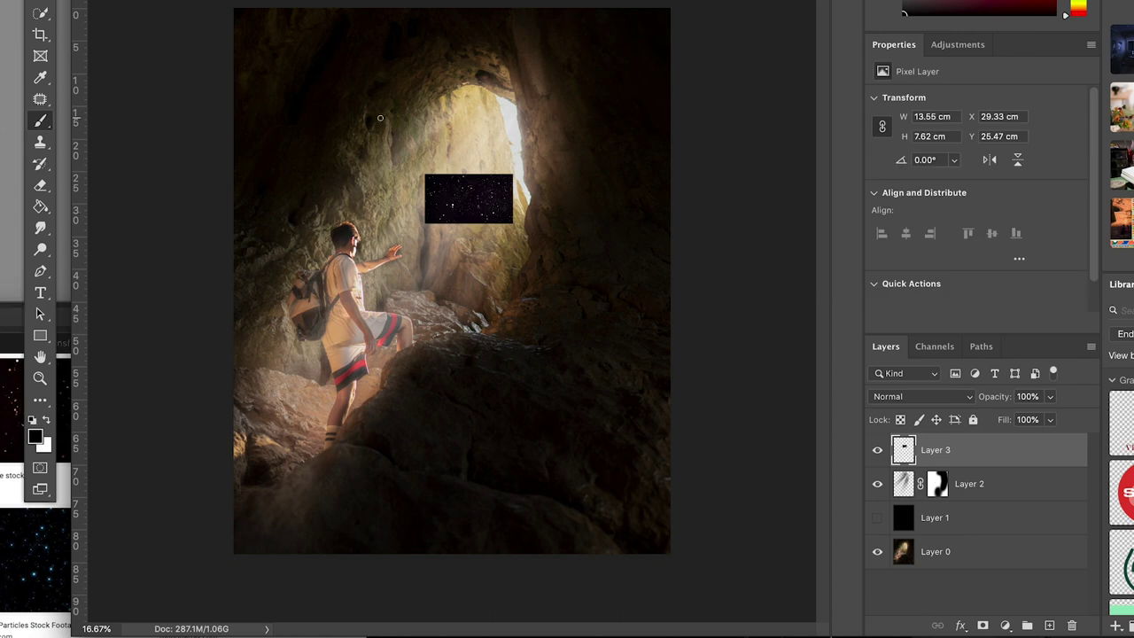
- Set Layer 3 to Screen, then move it above the hiker, rotate it about -34° and shrink it
key(ctrl+t)
click(955, 399)
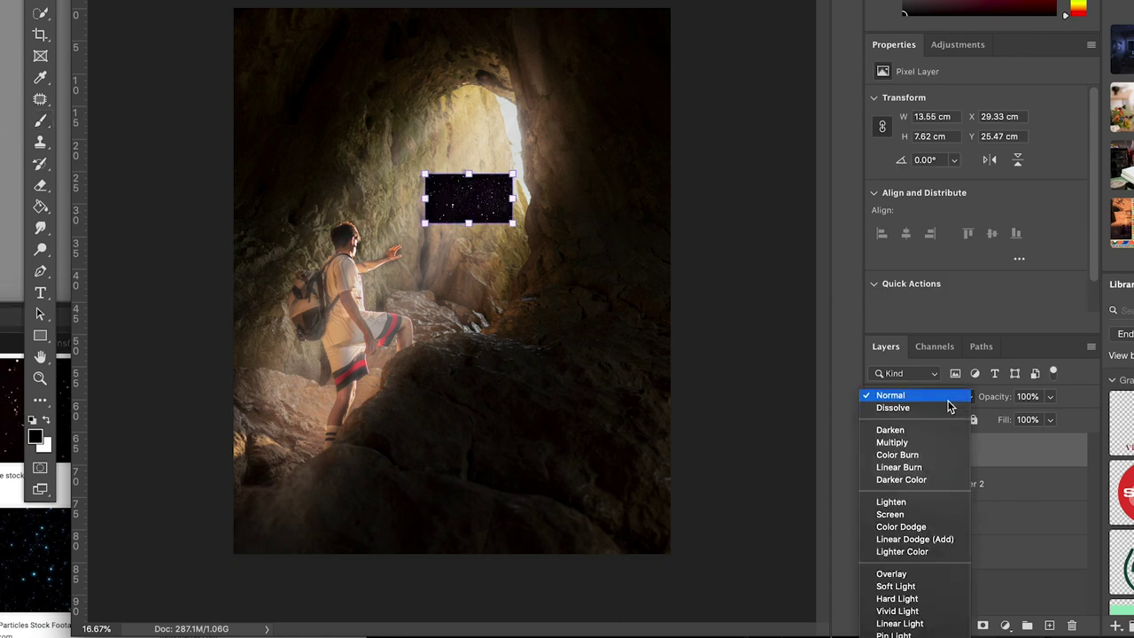
click(898, 517)
drag(450, 215, 412, 192)
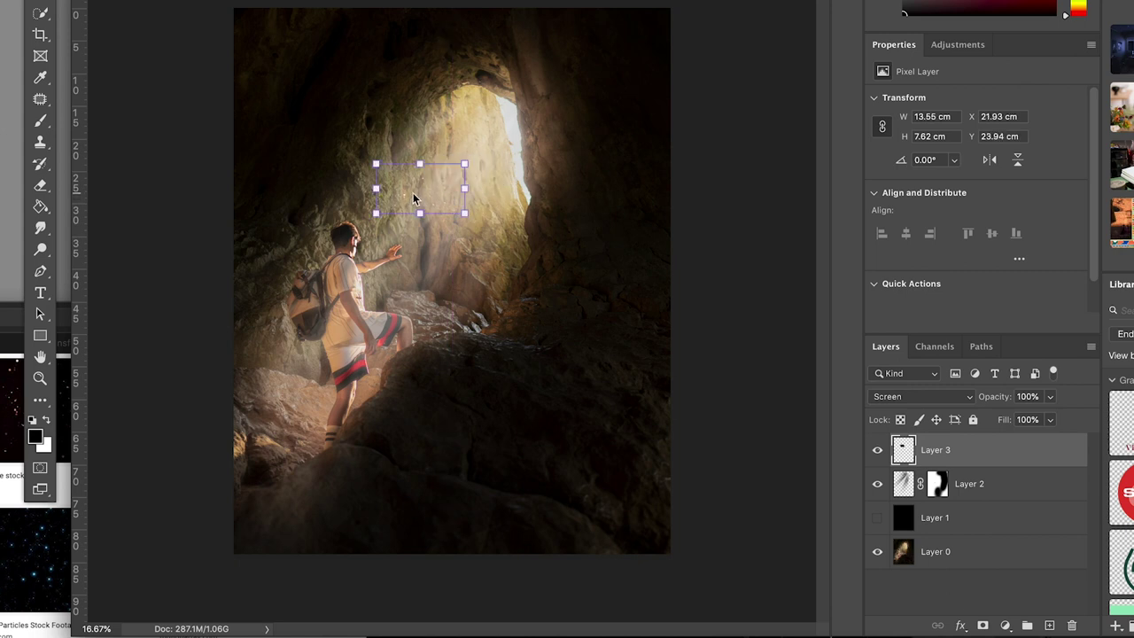
drag(472, 151, 453, 99)
drag(431, 182, 439, 144)
key(Return)
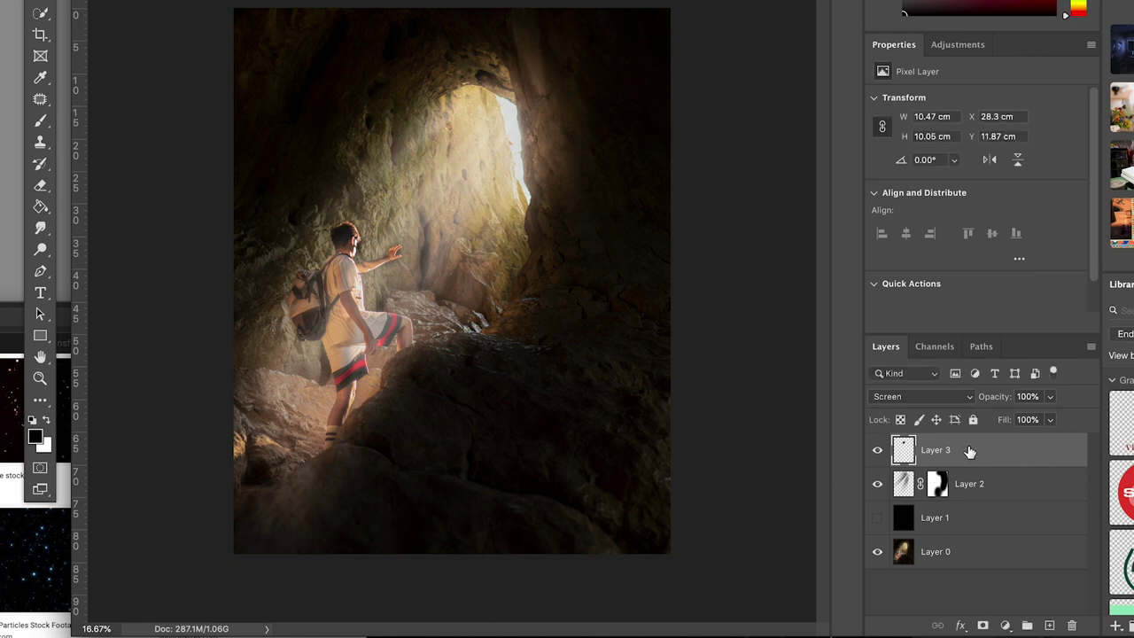
- Add a white mask to Layer 3, duplicate it and move the copy down beside the hiker's hand
click(982, 625)
key(ctrl+t)
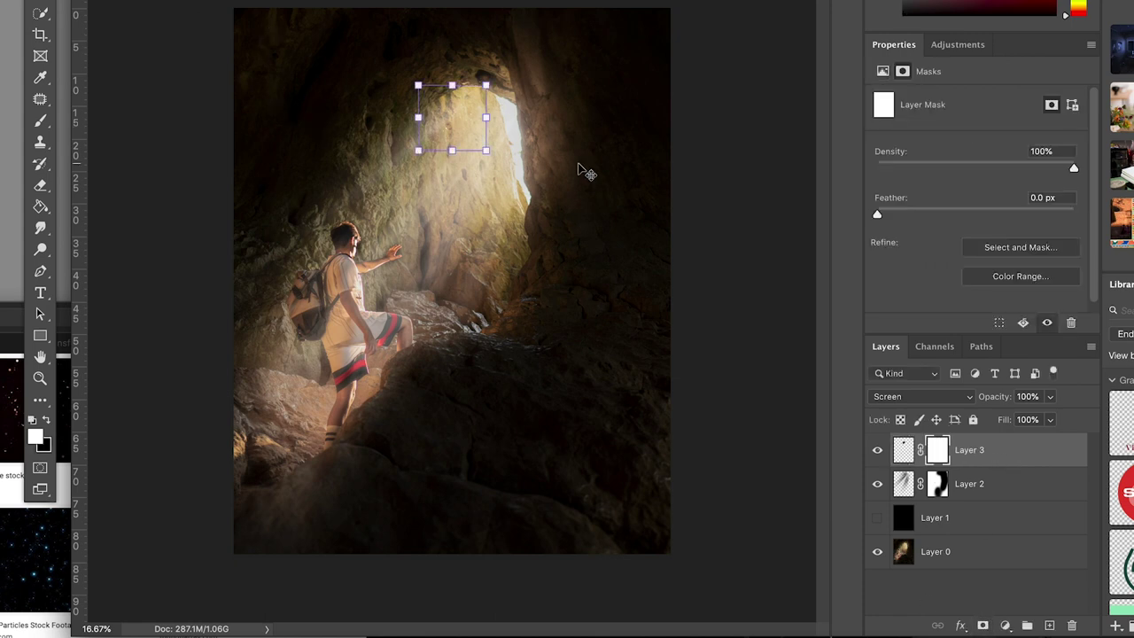
drag(1063, 455, 1049, 625)
drag(466, 121, 431, 265)
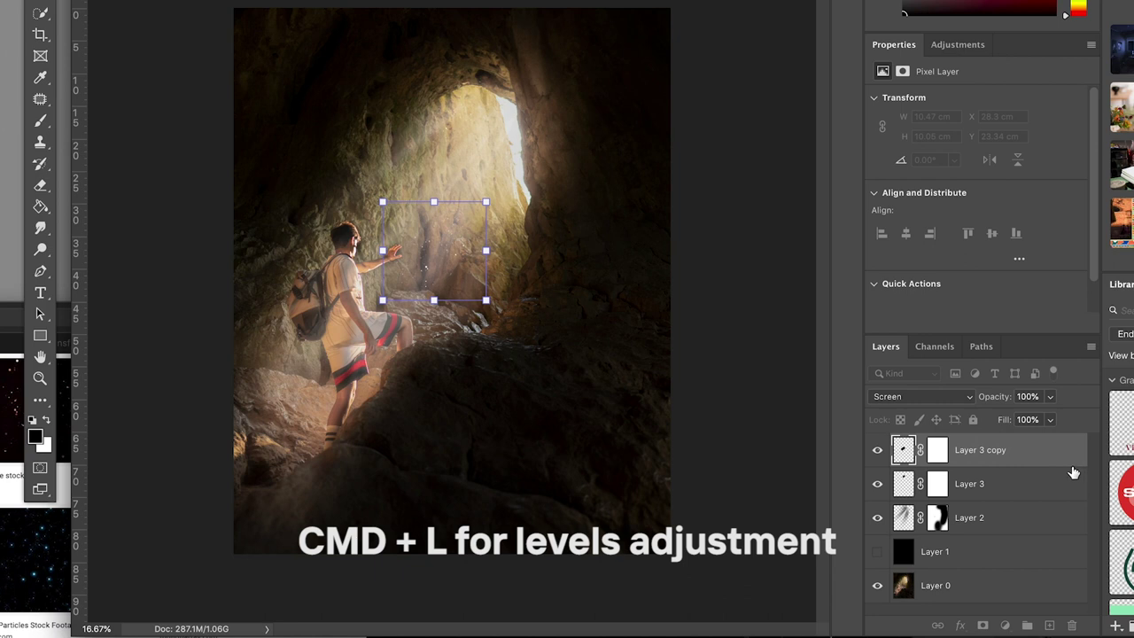
key(Return)
- Darken the copy's background with Levels by raising the black input, then reposition and rotate it
key(super+l)
drag(783, 195, 836, 197)
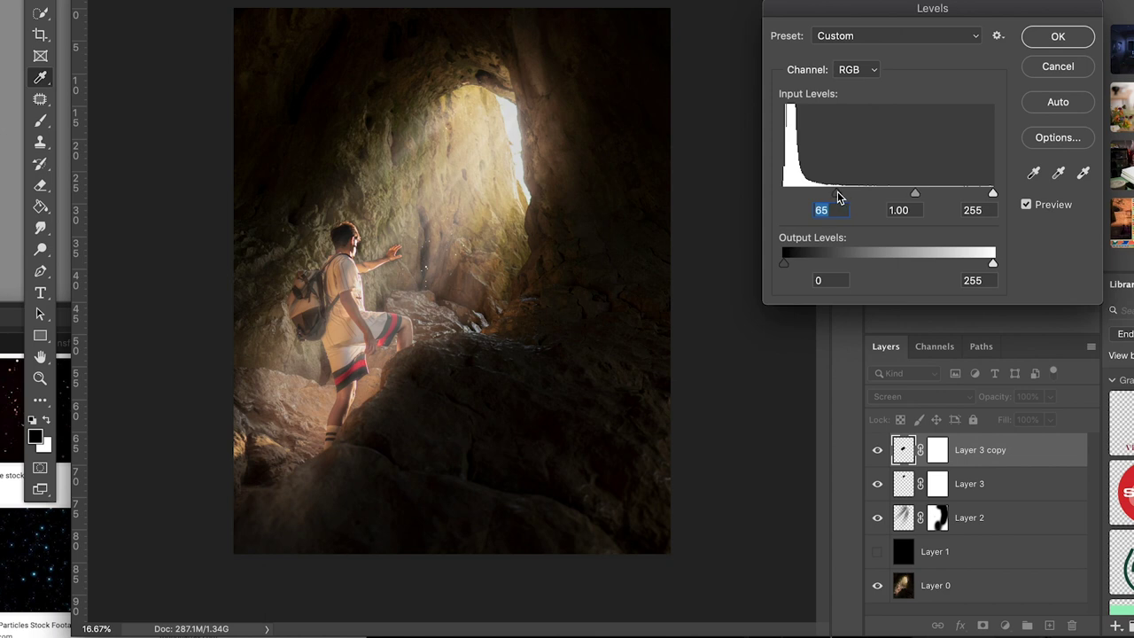
click(1052, 44)
drag(450, 274, 476, 254)
drag(524, 175, 531, 144)
click(39, 99)
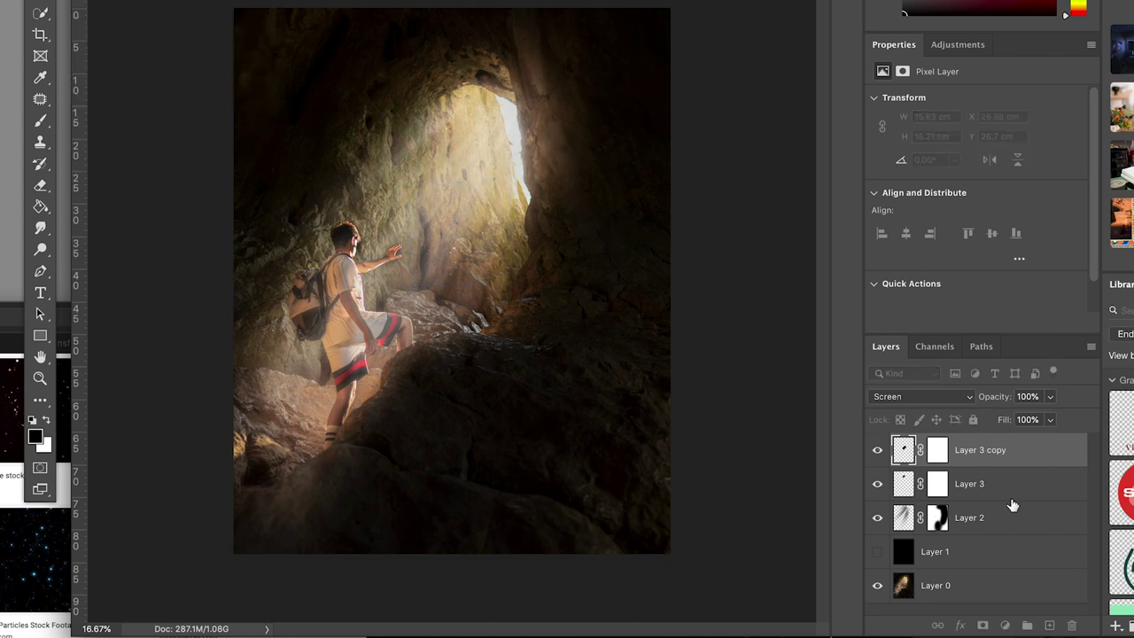
- Make a second particle copy, move it onto the cave opening and scale it, then select Layer 3 copy
drag(1053, 484, 1051, 626)
drag(449, 115, 438, 277)
key(Return)
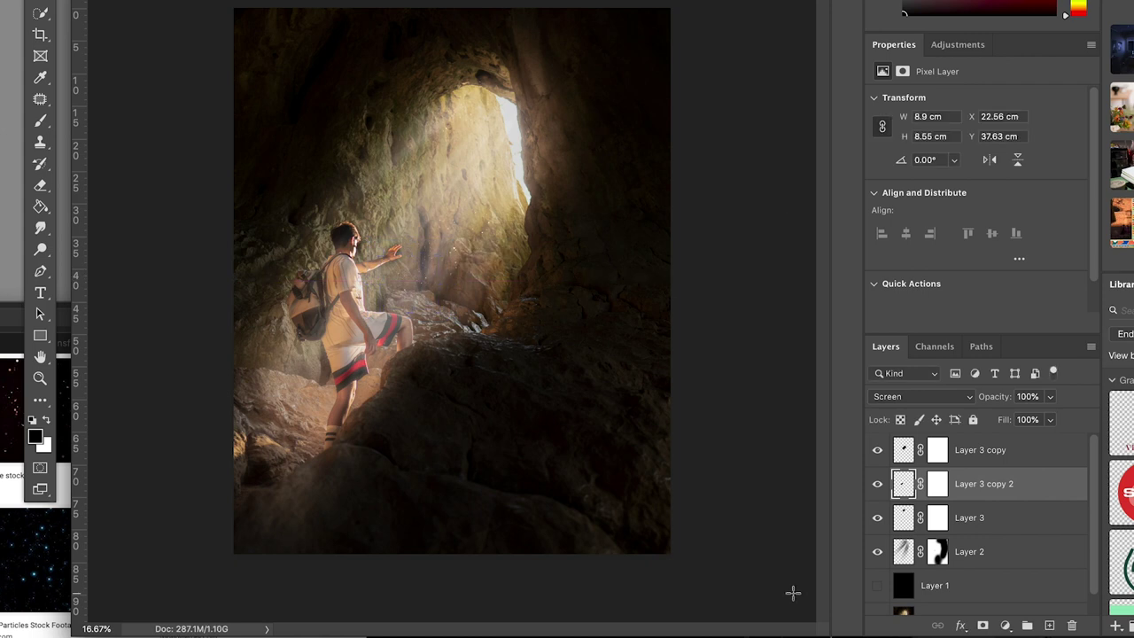
click(1001, 451)
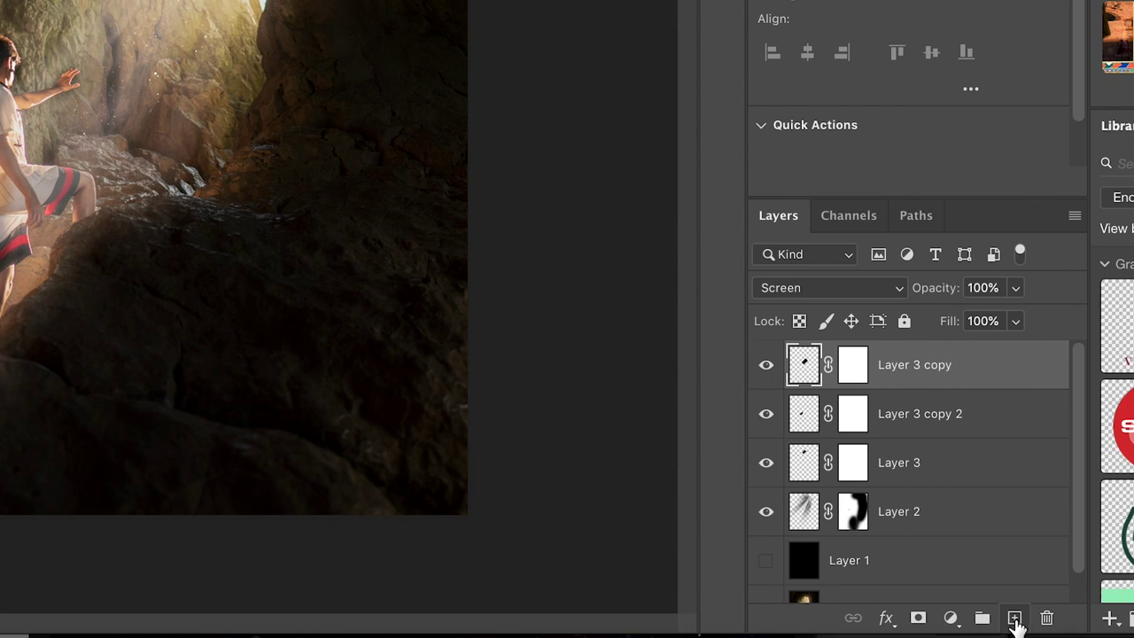
- Add a new layer and a Warming Filter (85) Photo Filter at 20% density, toggling it to compare
click(1014, 618)
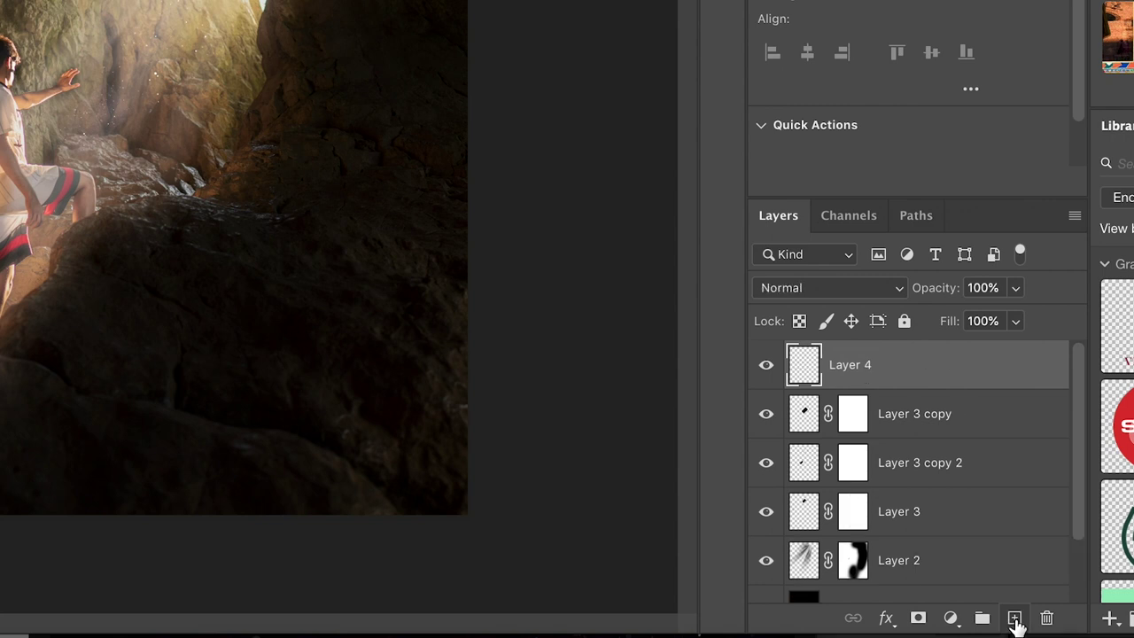
click(950, 617)
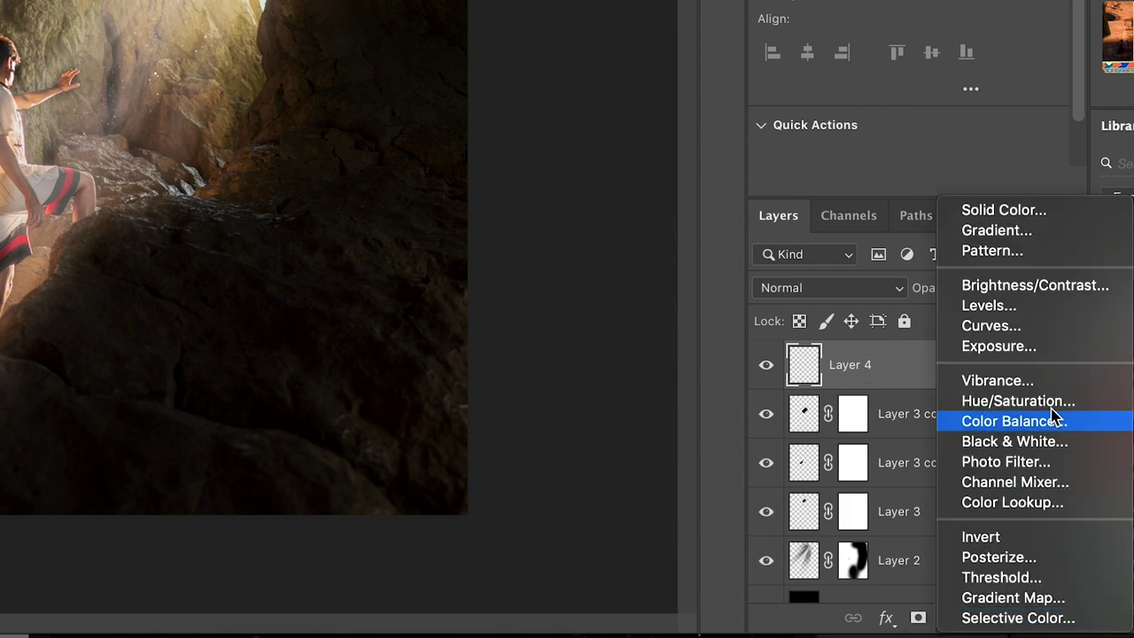
click(1014, 468)
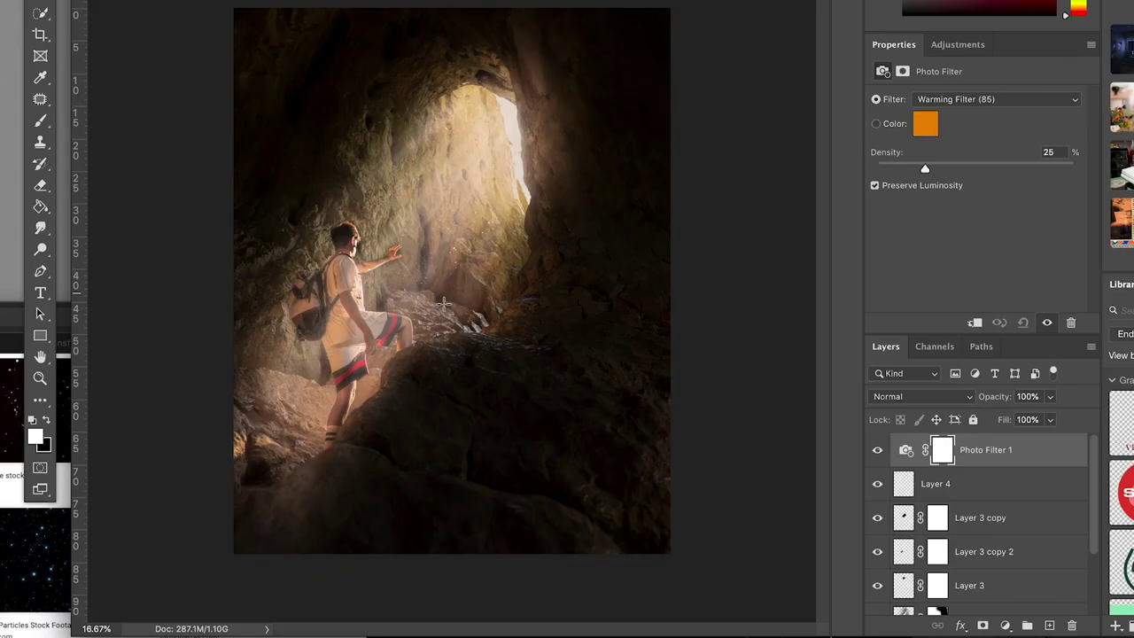
drag(904, 169, 911, 170)
click(877, 450)
click(877, 450)
click(877, 452)
click(877, 452)
- Select the layers down to Layer 0, merge visible layers, then select the entire canvas
scroll(1021, 523, down, 3)
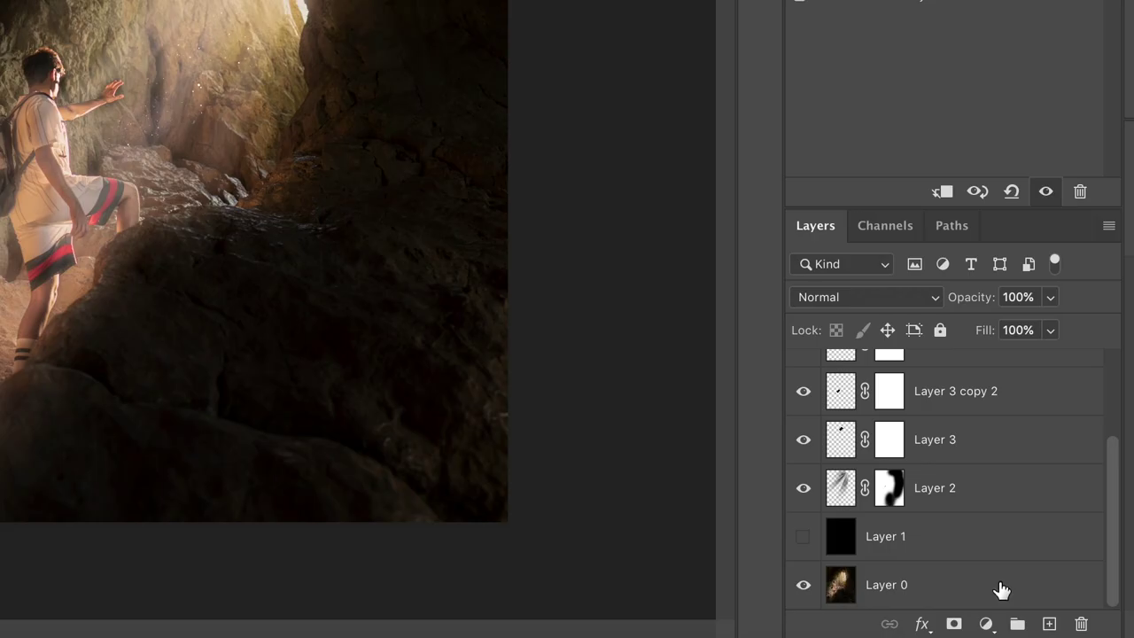
shift+click(1016, 599)
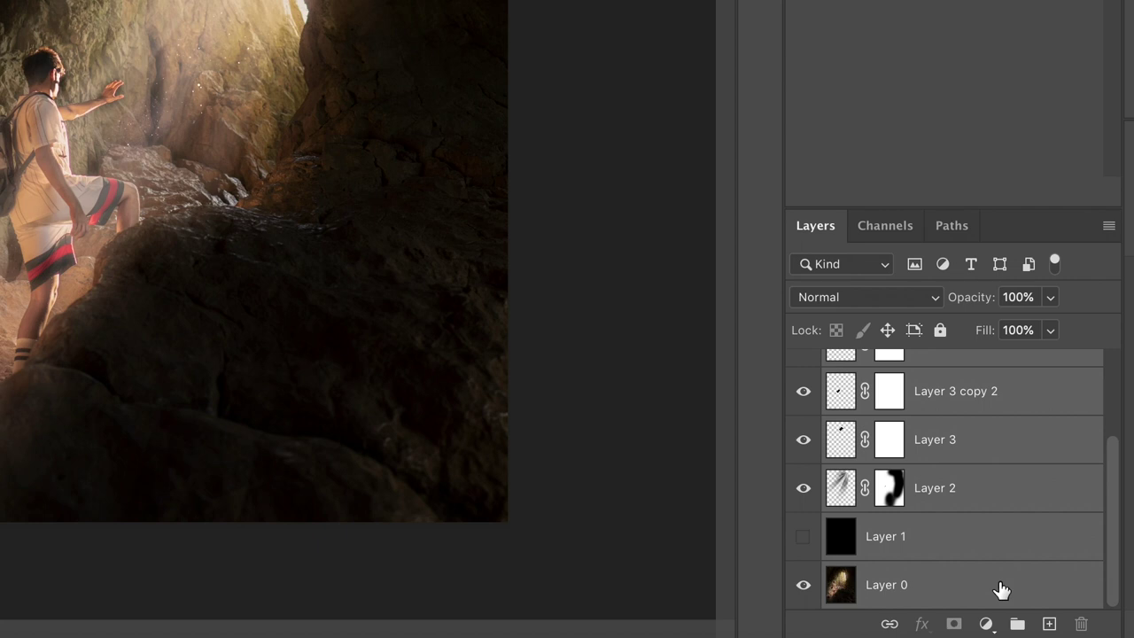
right_click(1001, 591)
click(1094, 360)
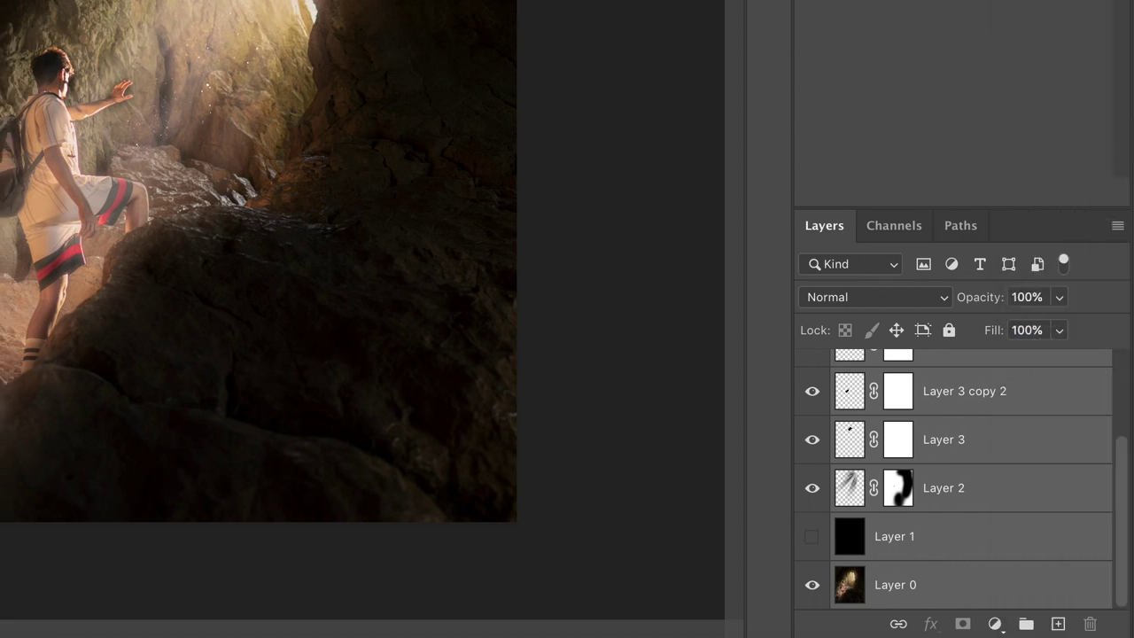
key(super+a)
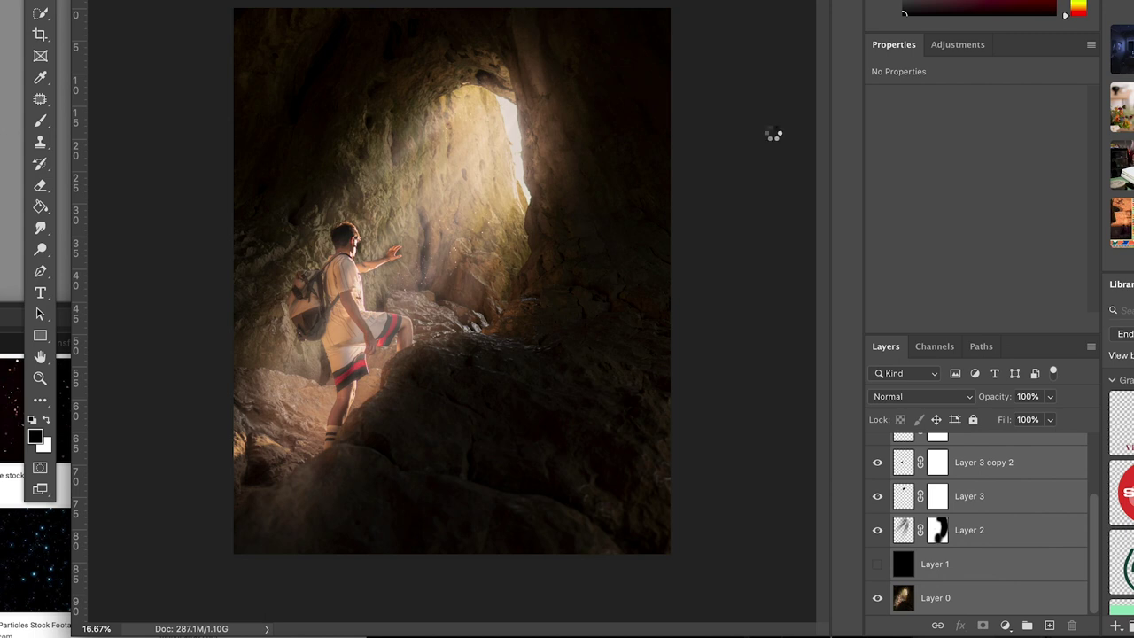
- Stamp all visible layers into one merged layer and bring it into Camera Raw Filter
key(super+e)
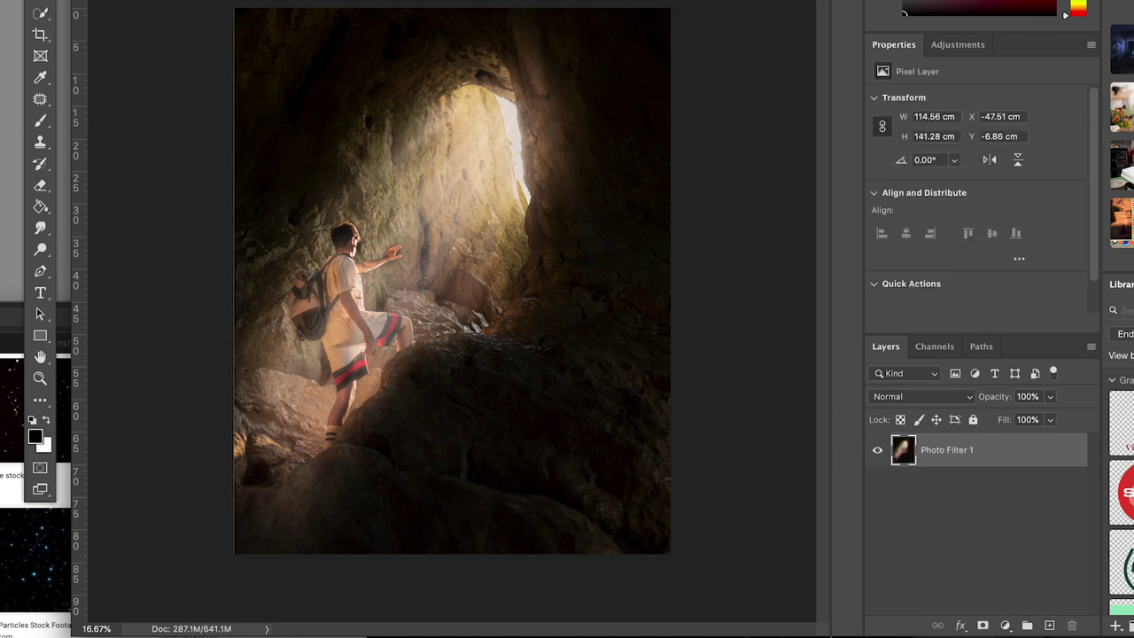
click(235, 17)
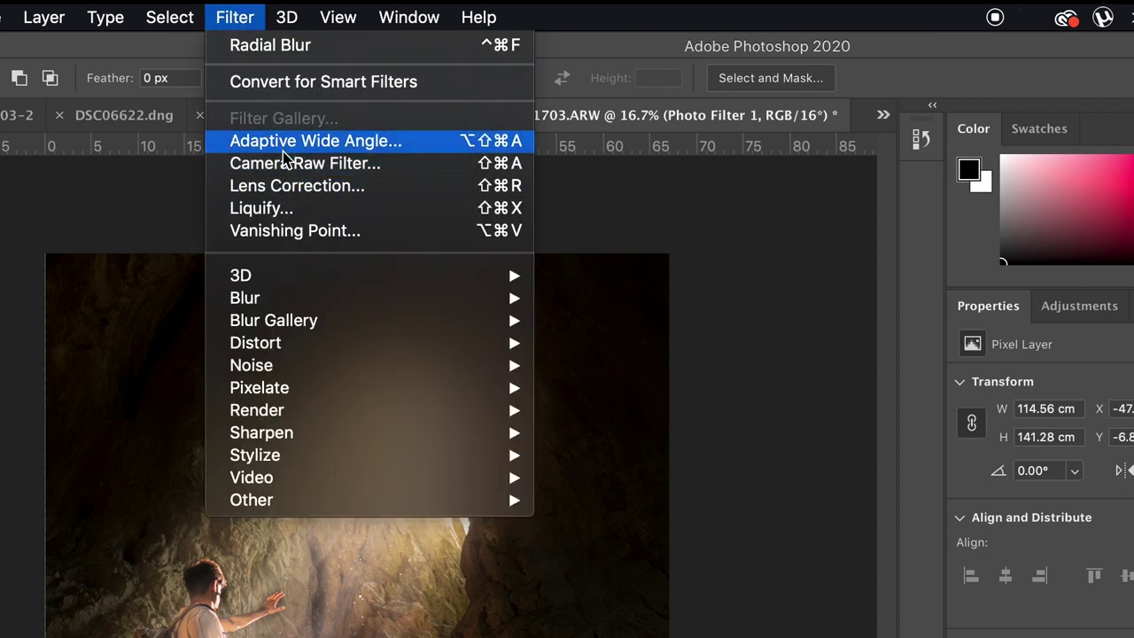
click(310, 141)
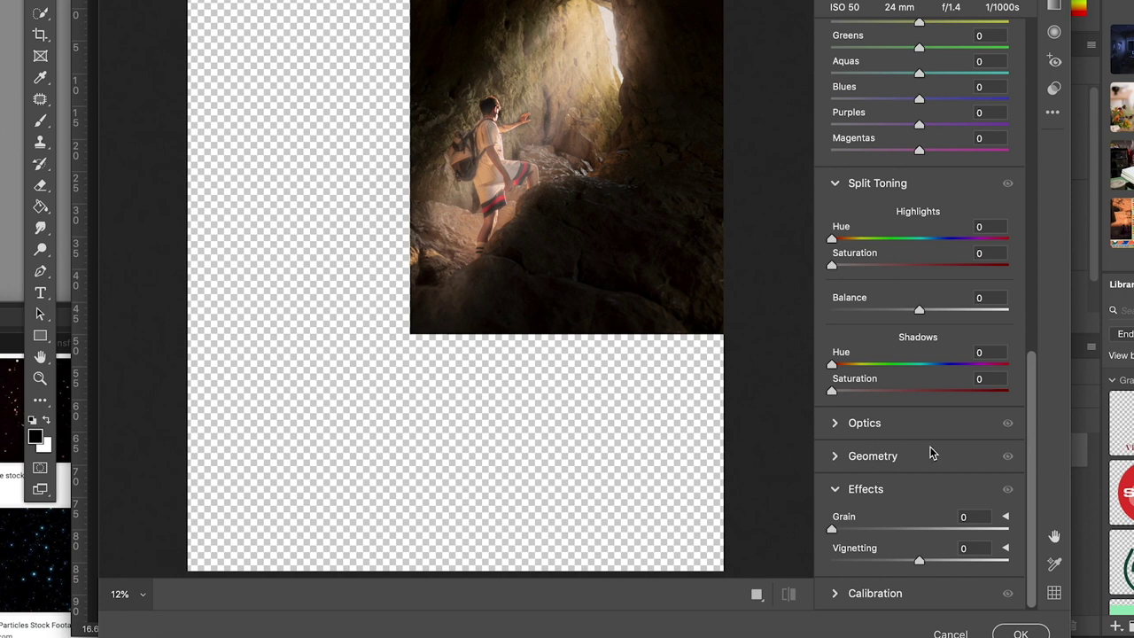
- Set Camera Raw Grain to about 23, inspect it zoomed in, and apply
click(845, 531)
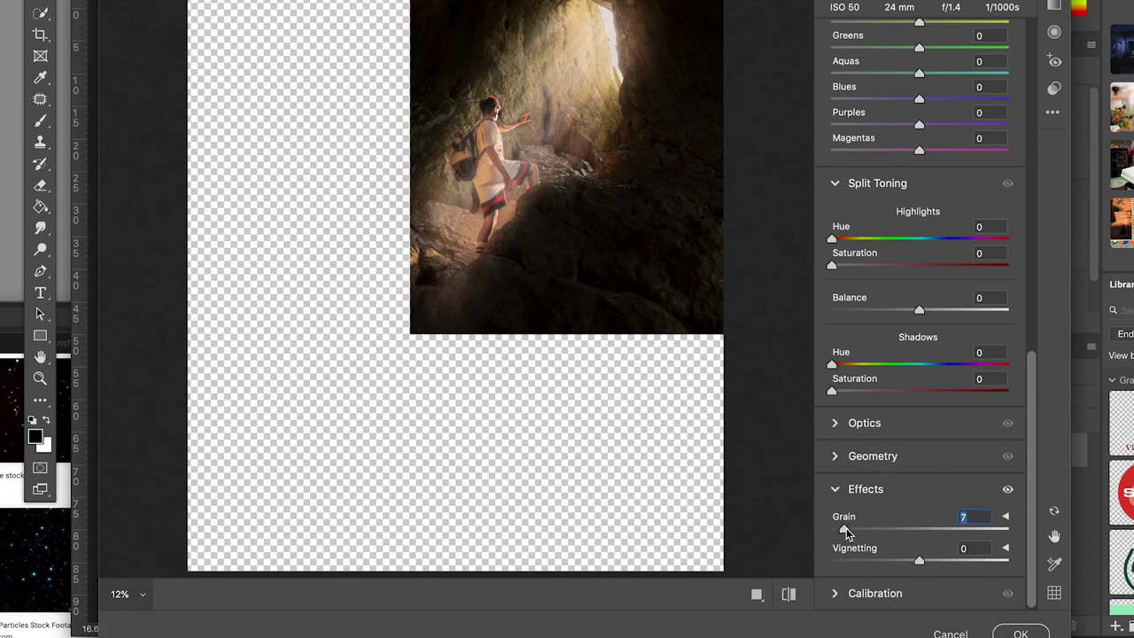
click(652, 290)
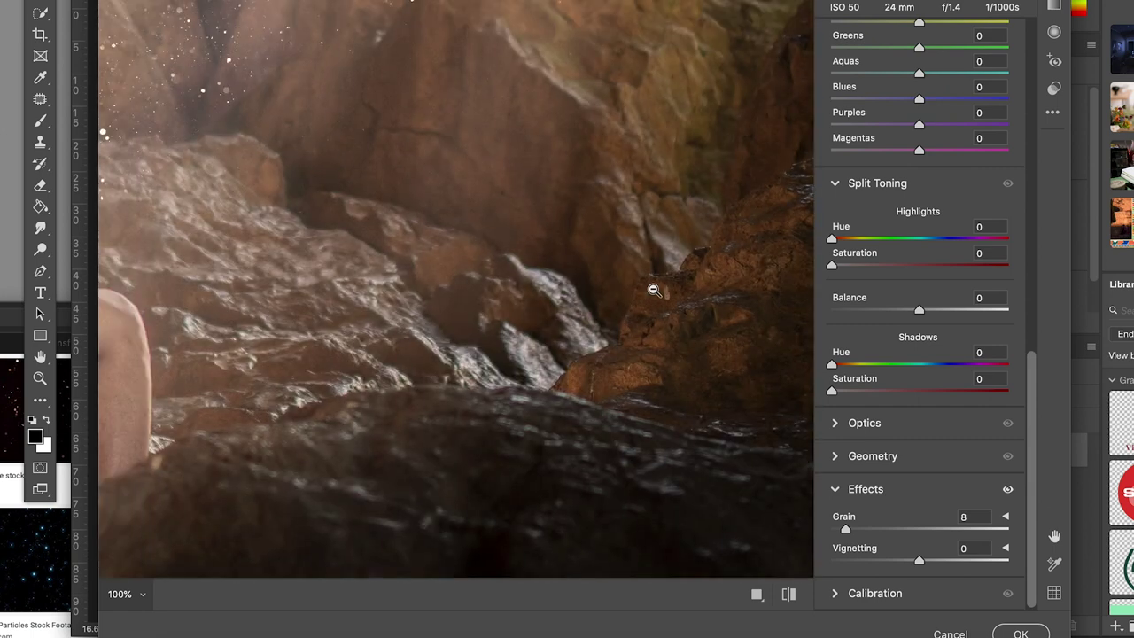
alt+click(653, 291)
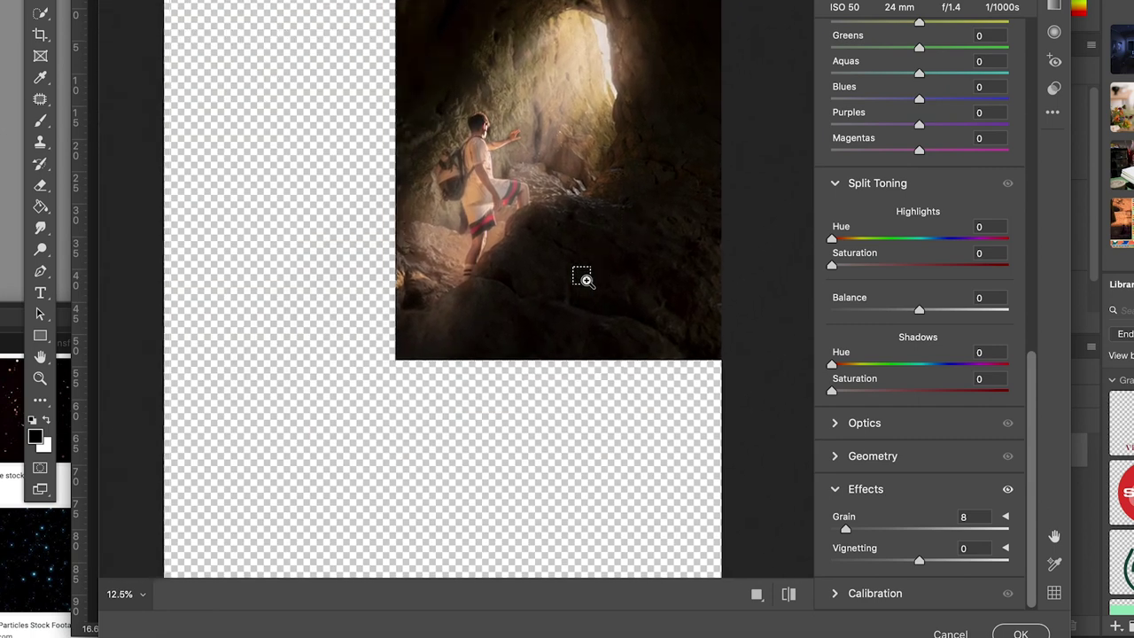
click(583, 277)
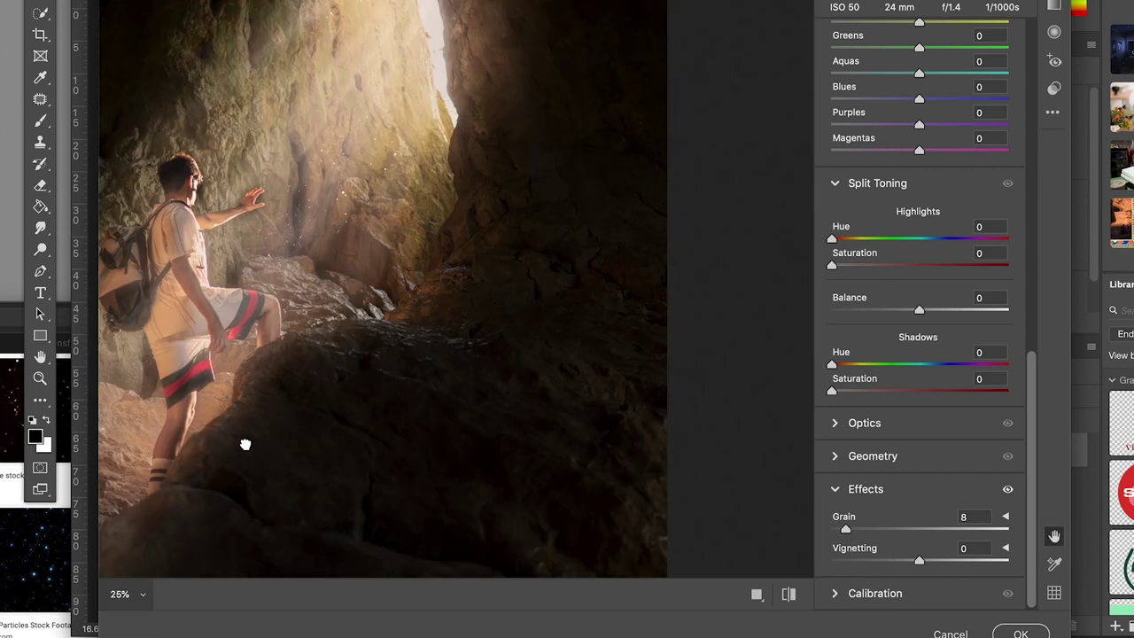
drag(845, 529, 872, 527)
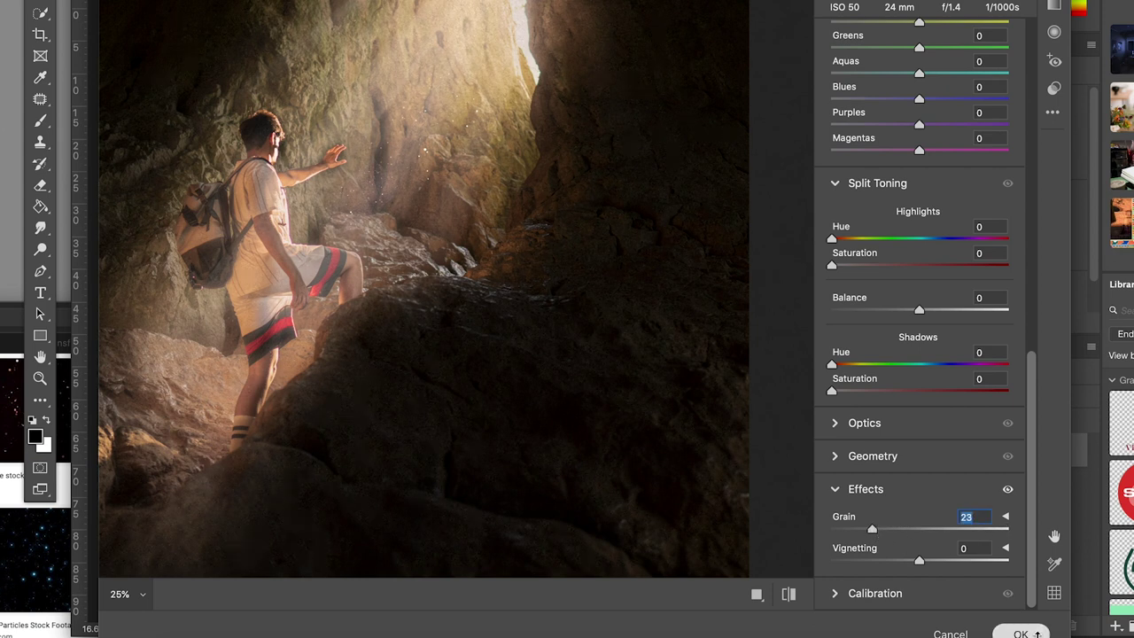
click(1020, 633)
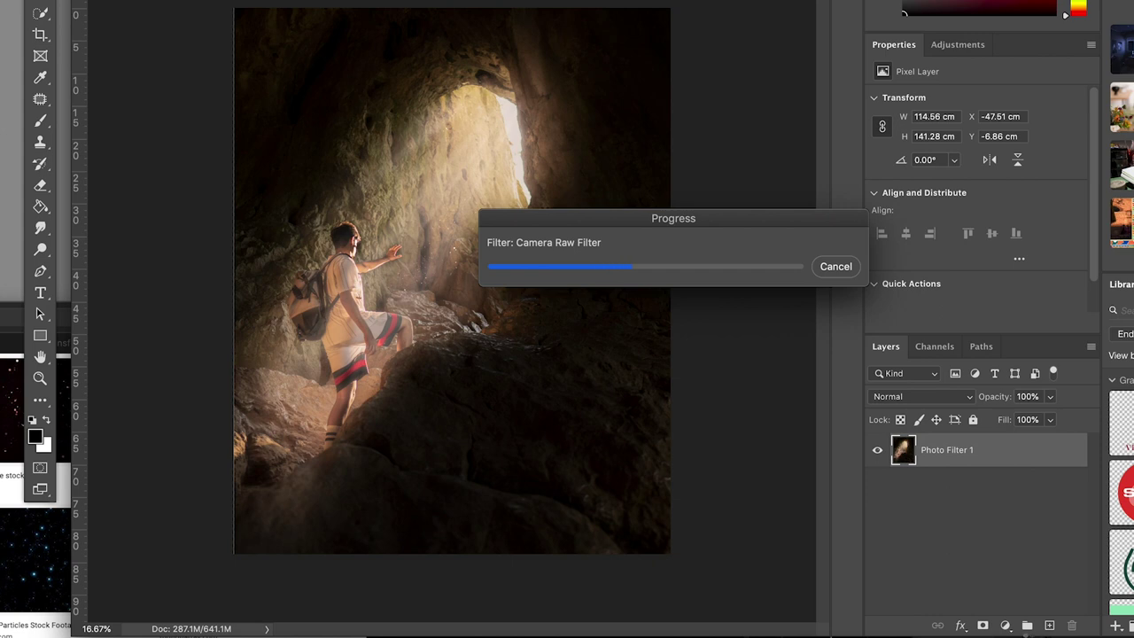